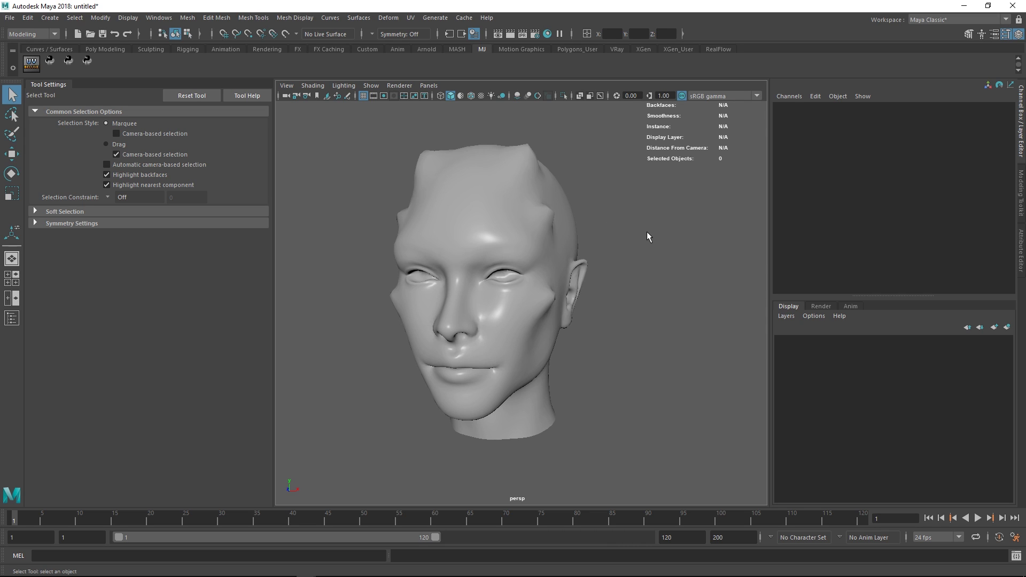
Show the Outliner and place it beside the horned head.
key("shift+o")
left_click_drag(669, 119, 737, 97)
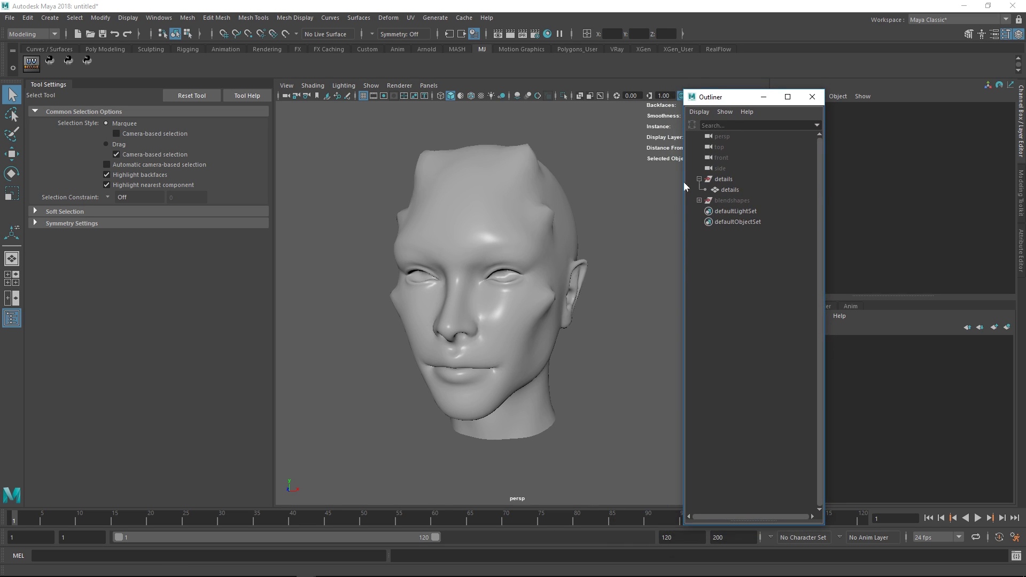
left_click_drag(657, 201, 528, 229, "alt")
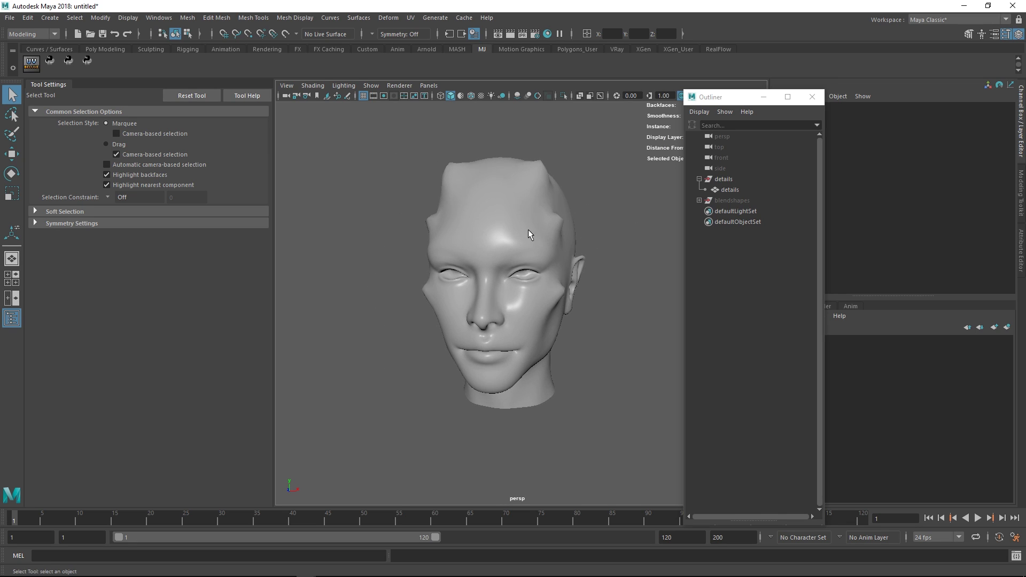
Select the horned head mesh details and duplicate it.
left_click(529, 231)
left_click(600, 238)
mouse_move(600, 237)
left_mouse_down("alt")
mouse_move(577, 232)
mouse_move(602, 239)
mouse_move(593, 244)
left_mouse_up("alt")
left_click(569, 242)
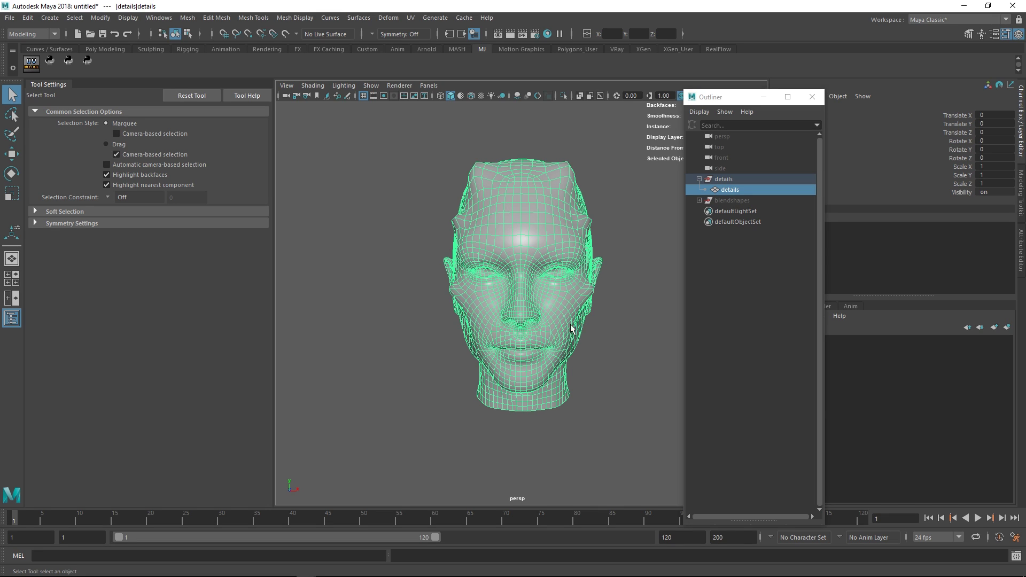
middle_click_drag(570, 321, 564, 329, "alt")
key("ctrl+d")
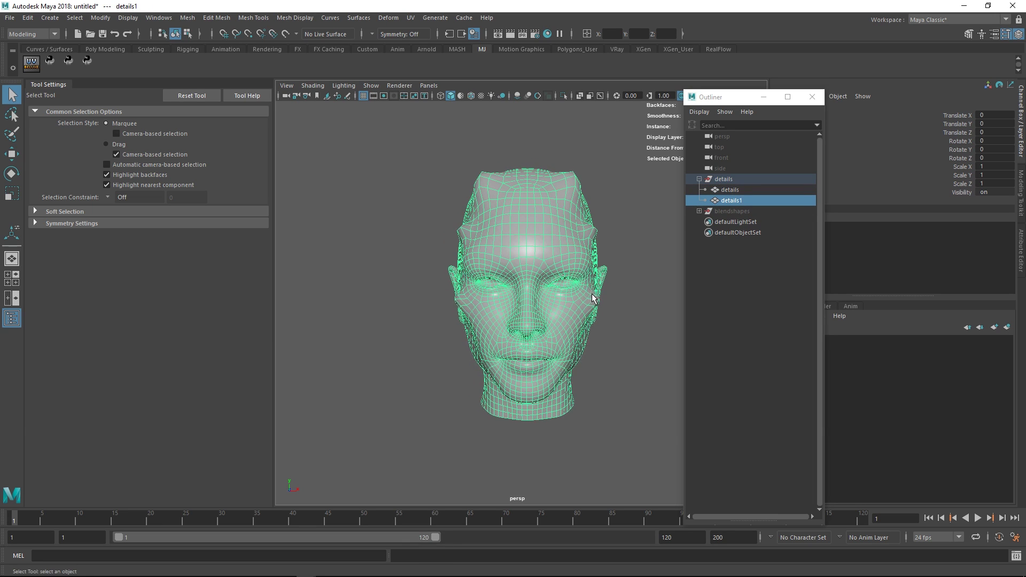
Move the duplicated head along X to about -231 so it stands beside the original.
key("w")
left_click_drag(526, 291, 460, 284)
key("ctrl+z")
scroll(582, 307, "down", 1)
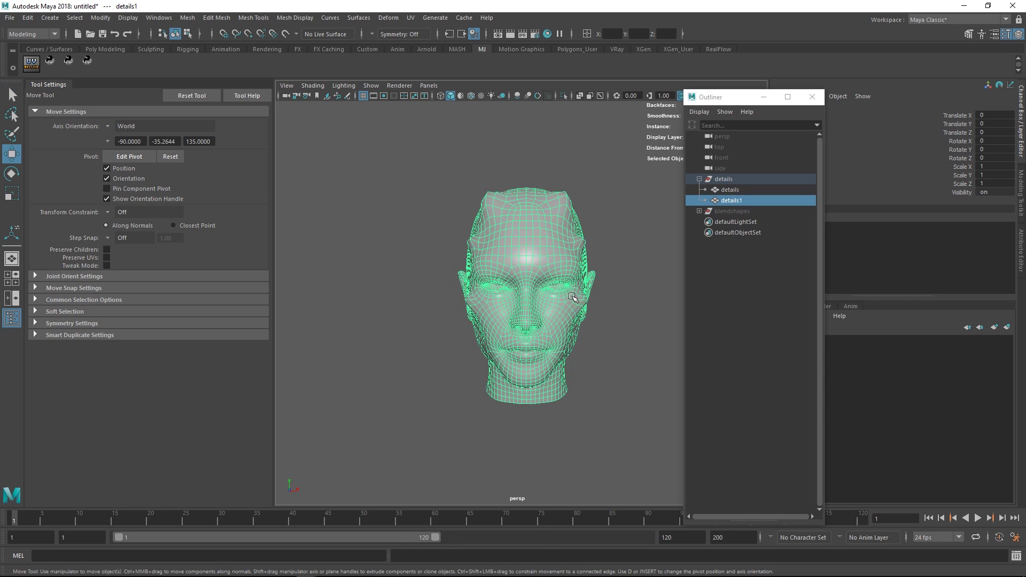
left_click_drag(568, 295, 416, 293)
left_click_drag(416, 293, 481, 285, "alt")
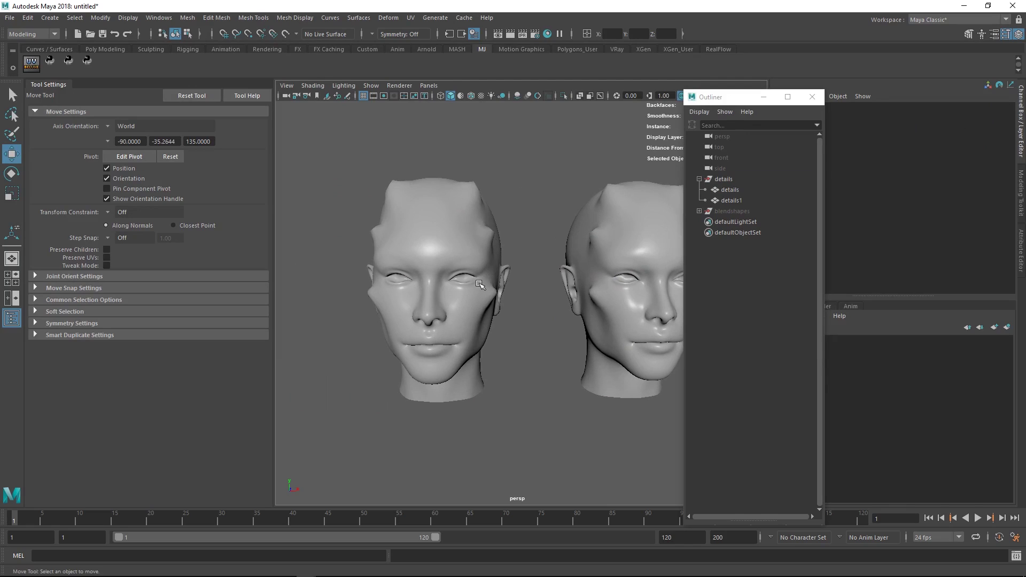
Select all vertices of the duplicated head and smooth them by applying Average Vertices five times.
key("q")
right_click_drag(466, 222, 412, 251)
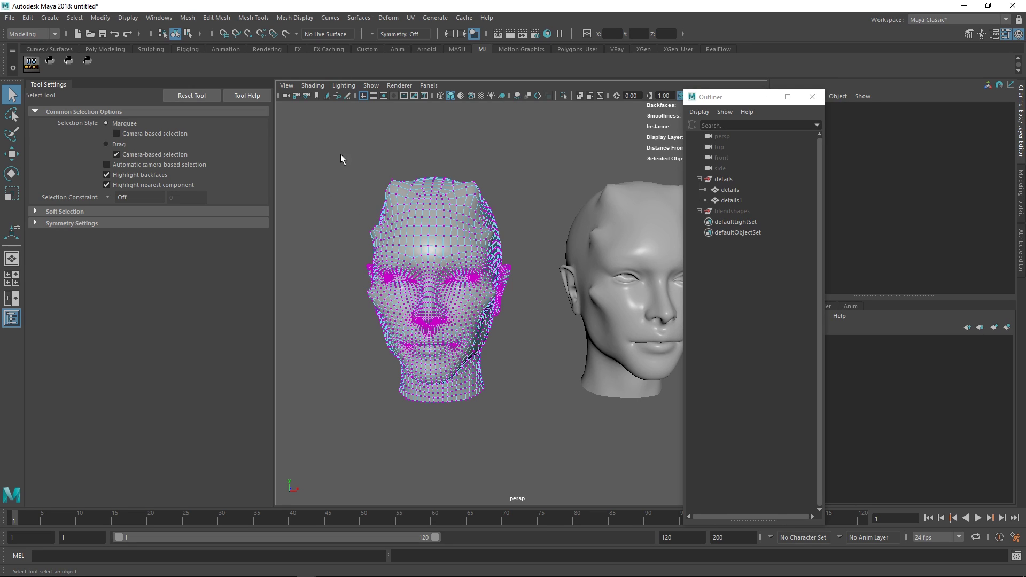
left_click_drag(340, 159, 519, 474)
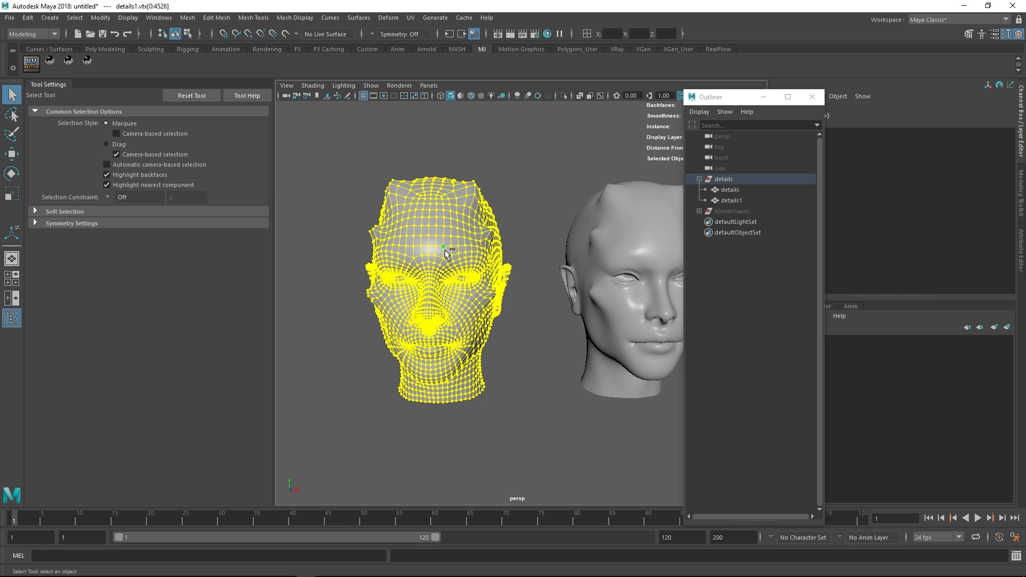
right_click_drag(444, 249, 481, 242, "shift")
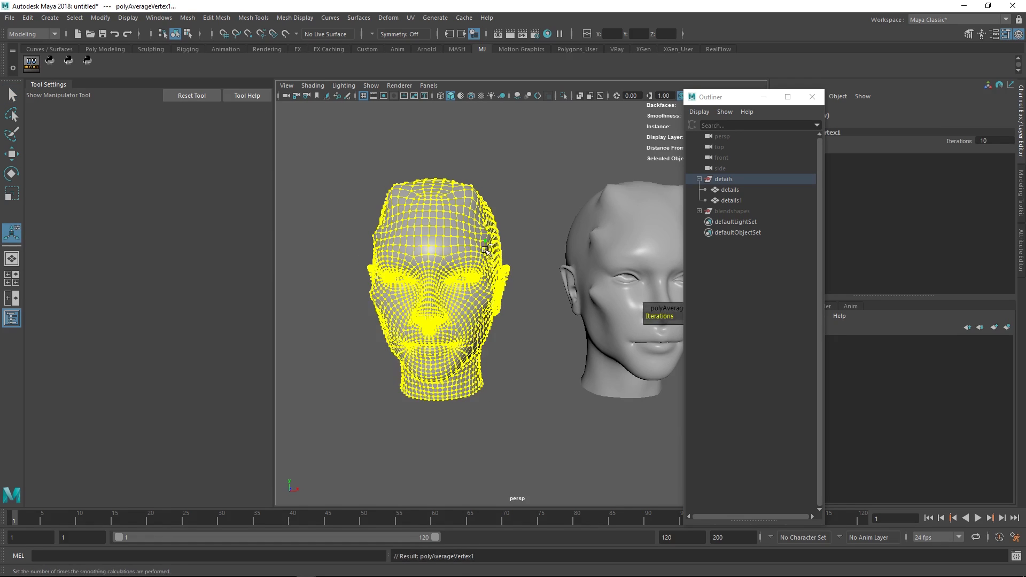
key("g")
key("g")
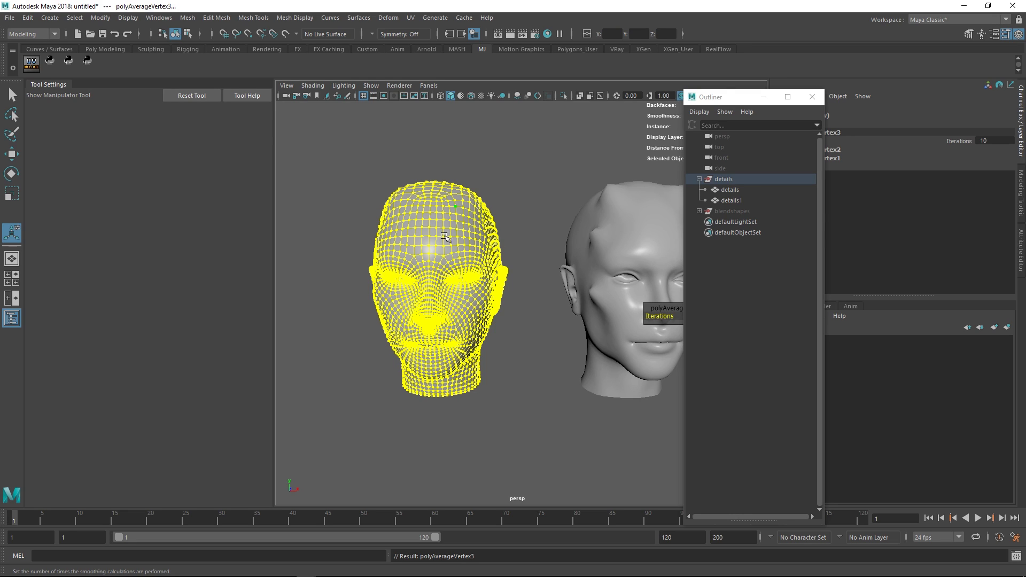
key("g")
key("g")
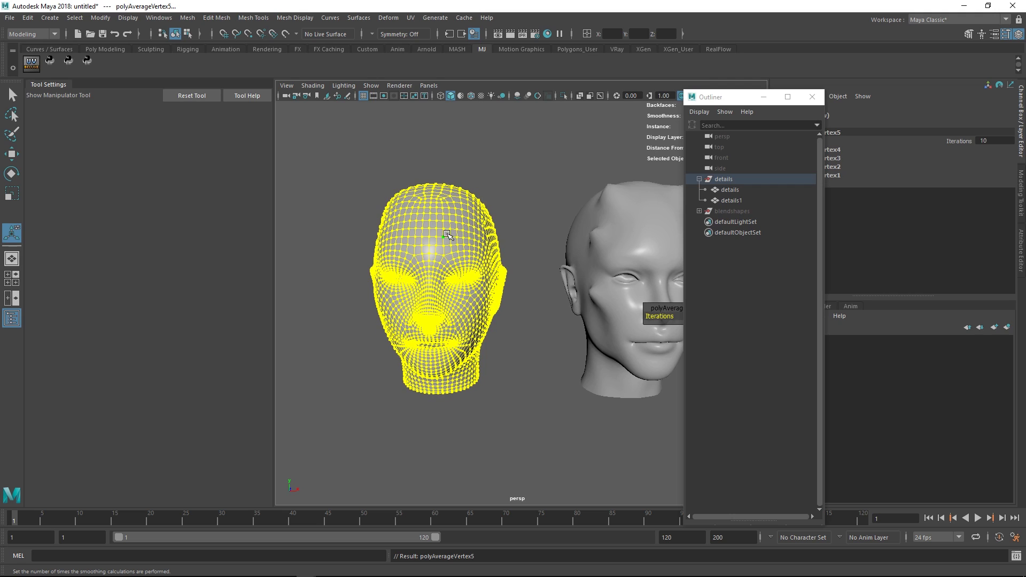
Leave vertex editing on the smoothed head and close the Outliner with both heads in view.
key("q")
left_click(502, 161)
left_click_drag(502, 161, 500, 218, "alt")
scroll(501, 213, "down", 2)
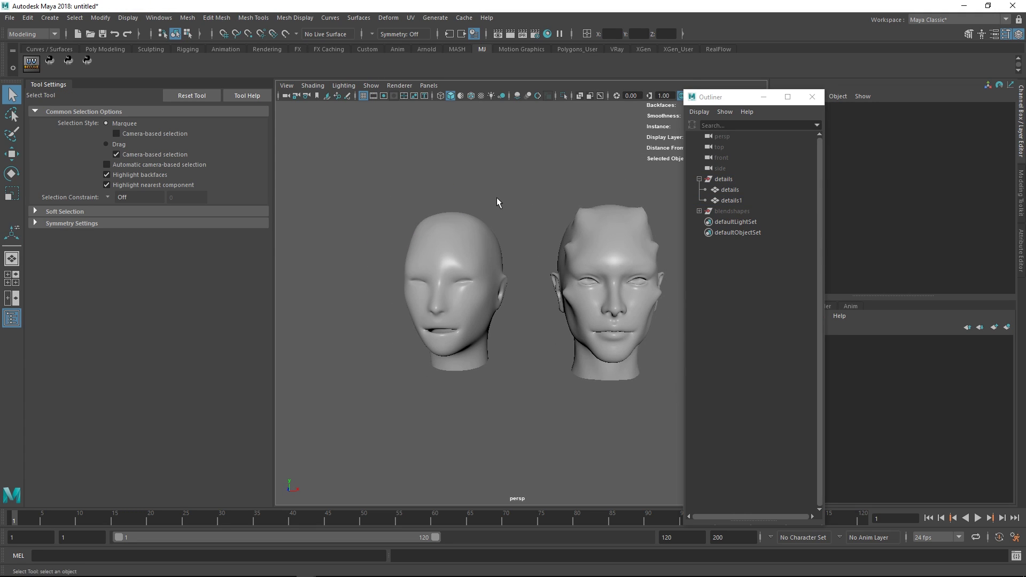
scroll(522, 205, "up", 5)
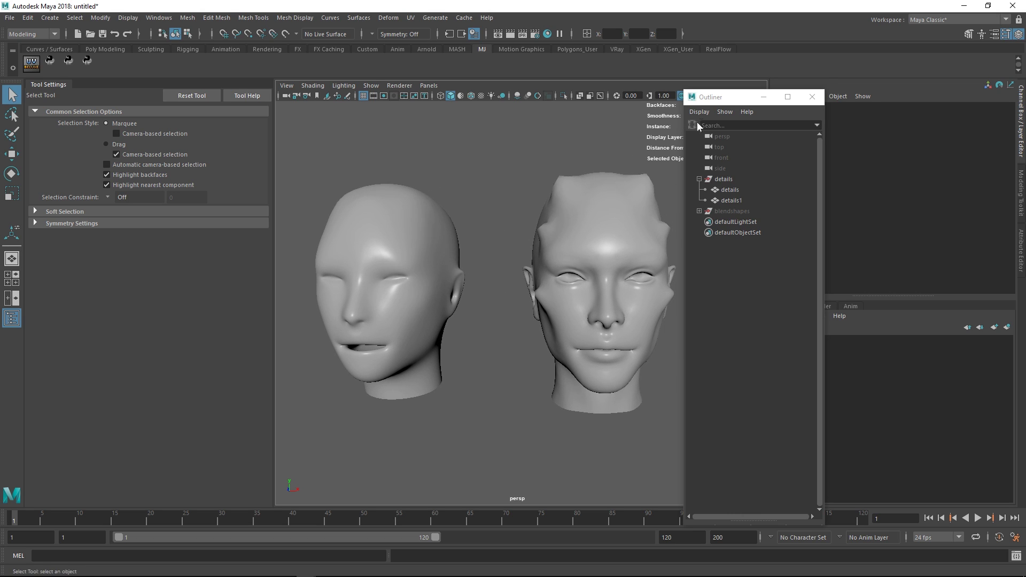
left_click(813, 97)
middle_click_drag(569, 229, 553, 229, "alt")
scroll(553, 230, "up", 1)
mouse_move(553, 229)
left_mouse_down("alt")
mouse_move(556, 238)
mouse_move(547, 220)
left_mouse_up("alt")
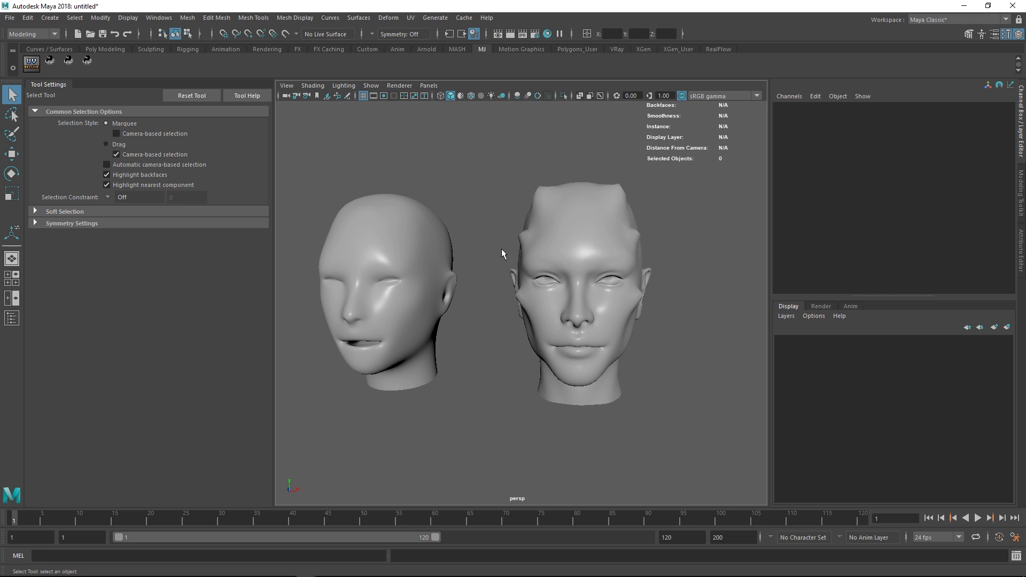
Select both heads, delete their construction history and clear the selection.
left_click(410, 259)
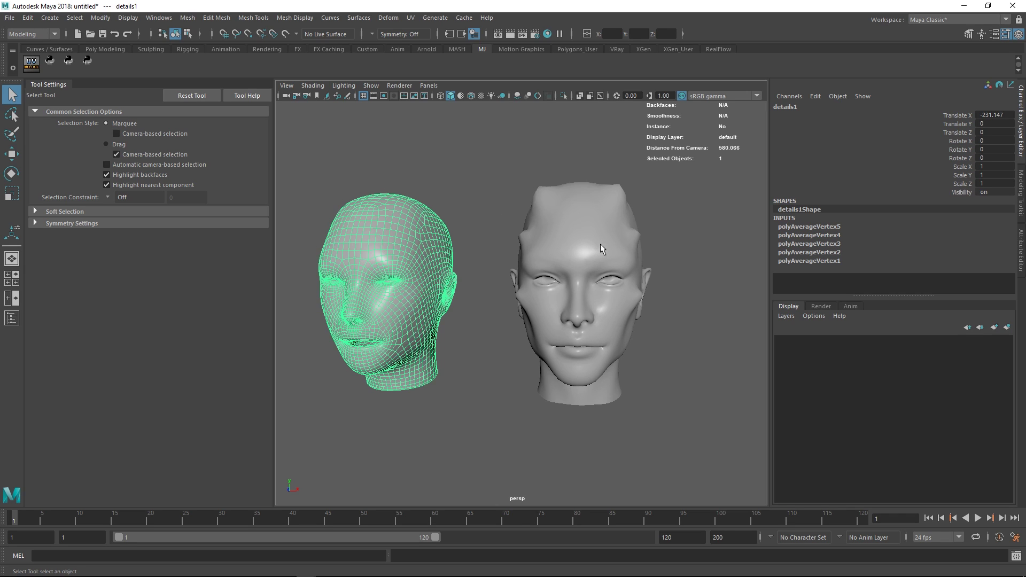
left_click_drag(641, 202, 356, 272)
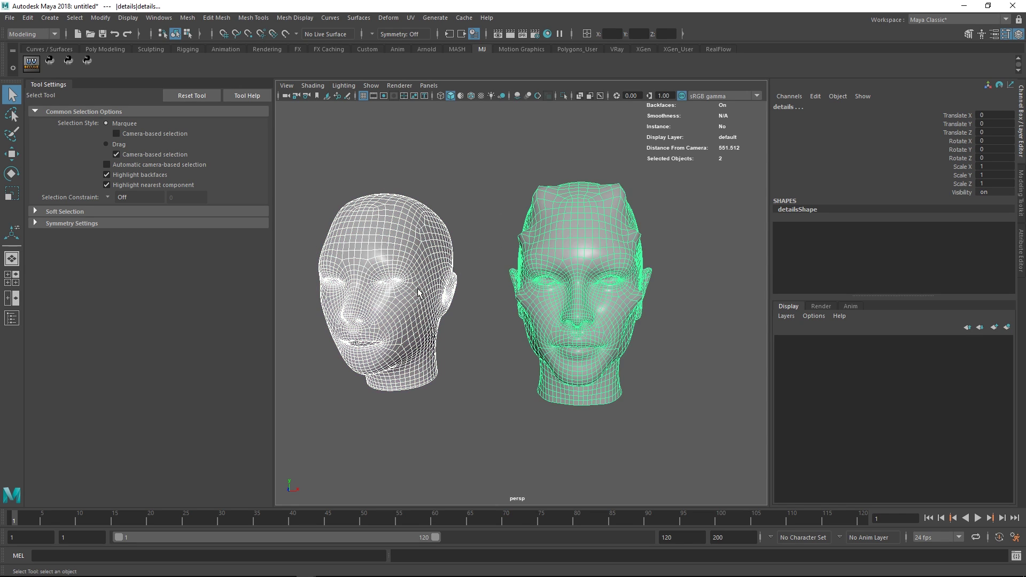
left_click(472, 235)
Create a blend shape on the horned head using the smoothed head details1 as the target.
left_click(422, 239)
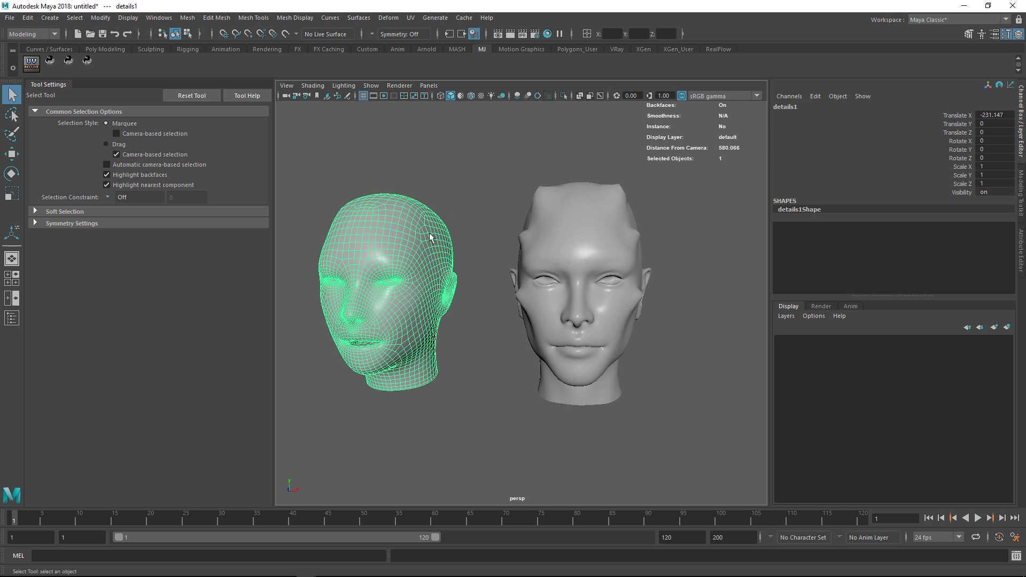
left_click(553, 230, "shift")
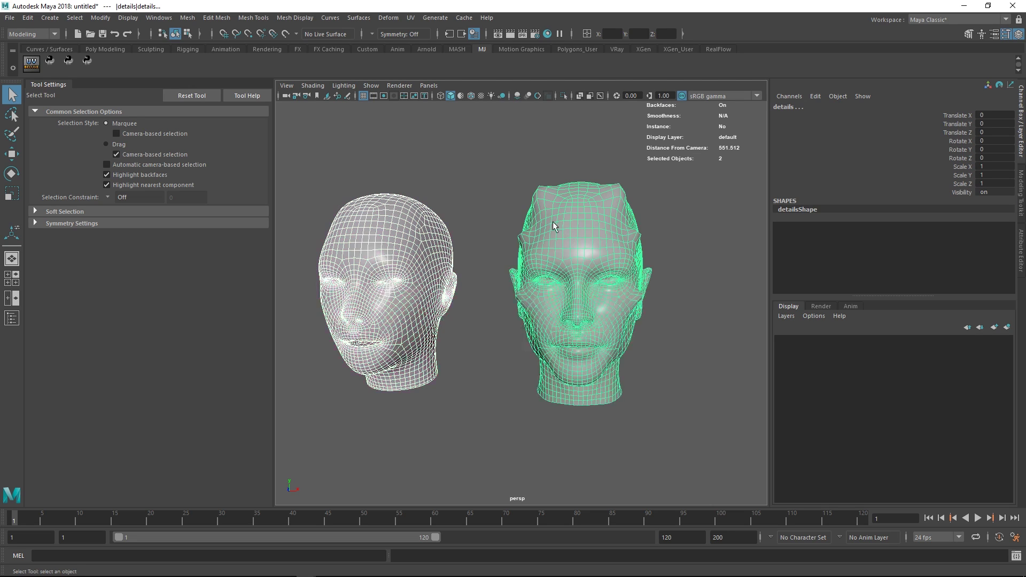
left_click(388, 18)
left_click(406, 46)
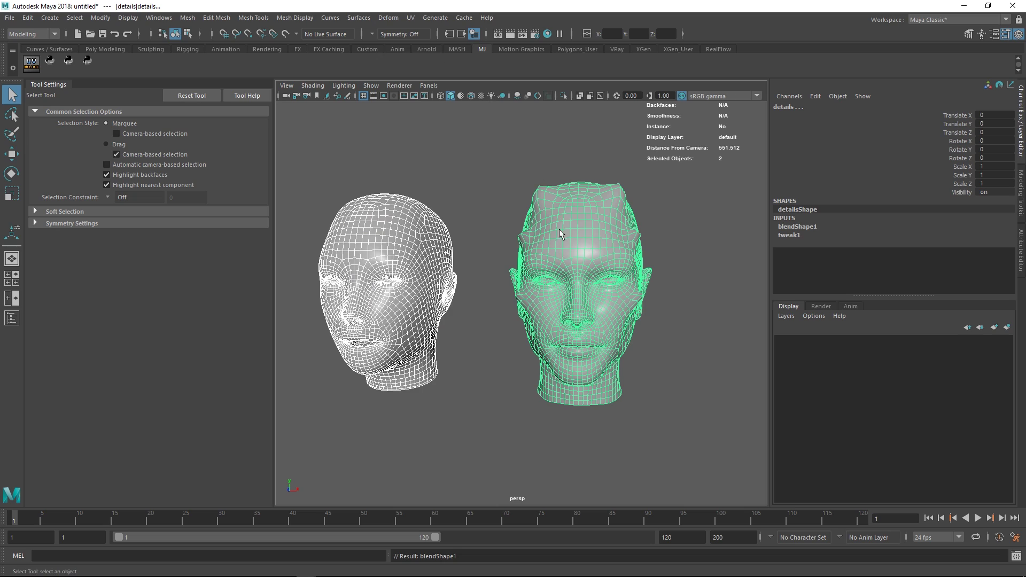
Select the horned head and expand its blendShape1 input to activate the details1 weight.
left_click(719, 239)
left_click(592, 241)
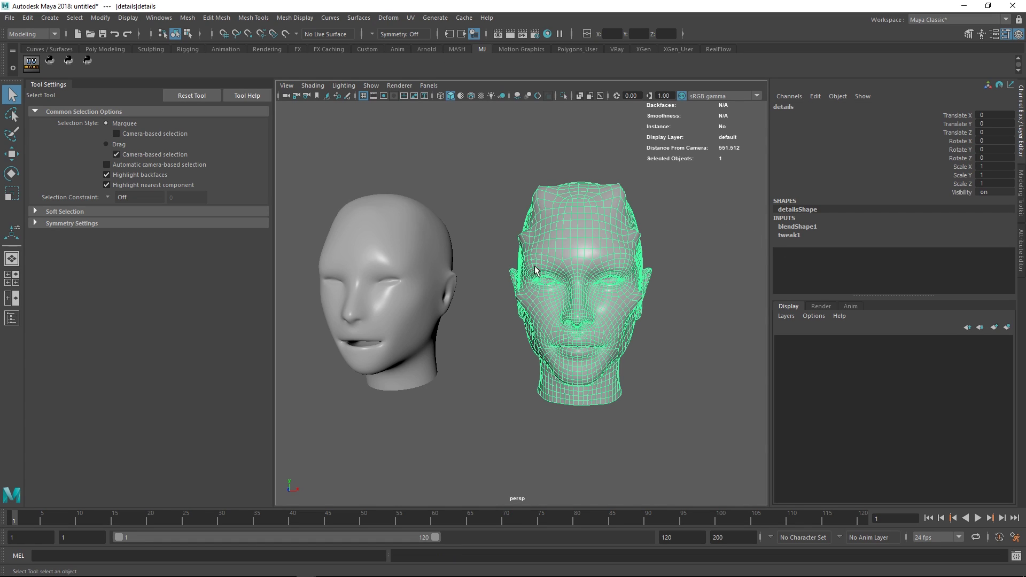
left_click(799, 226)
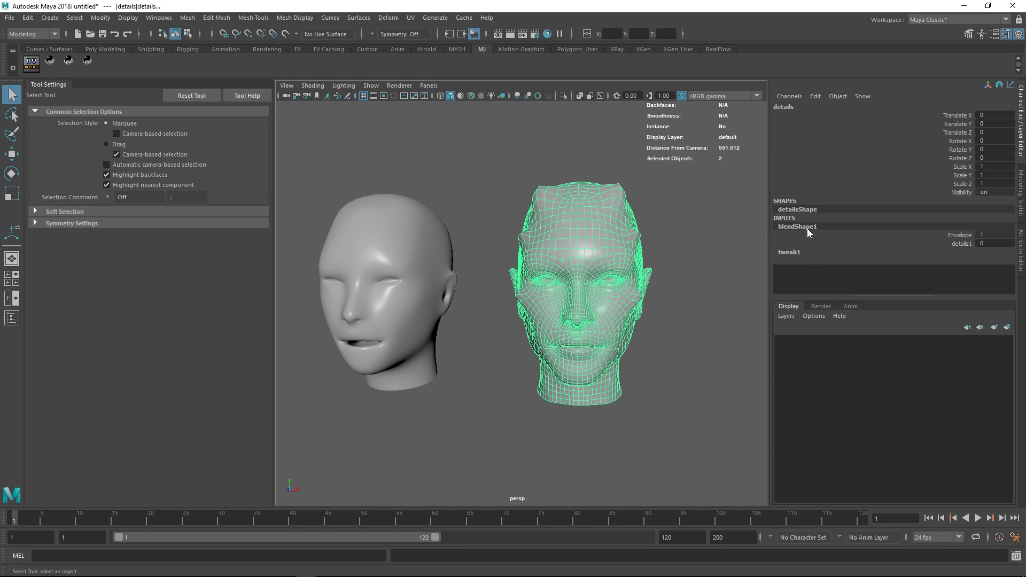
left_click(962, 245)
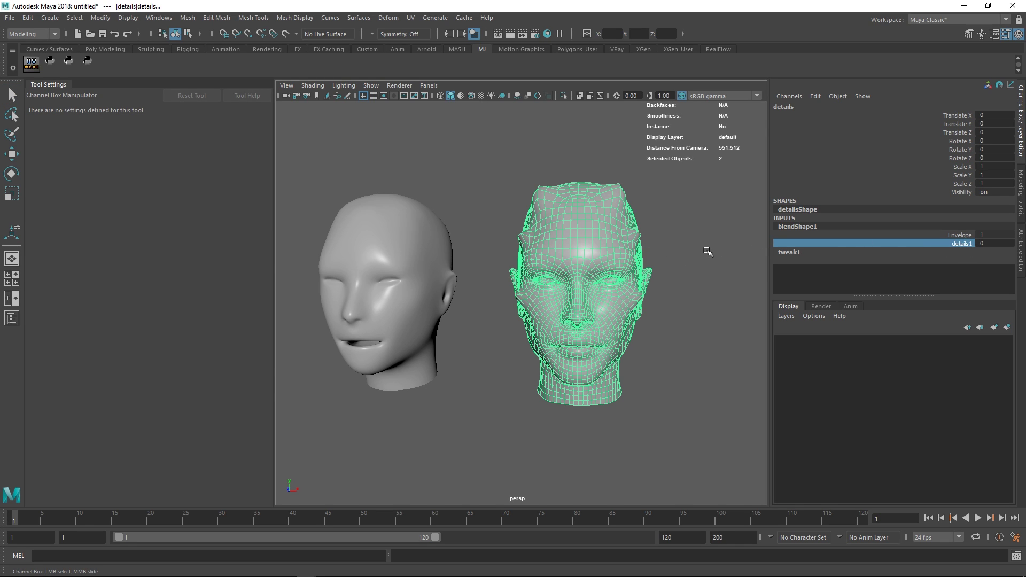
Try the details1 blend weight by sliding it up to 1 and back to 0.
mouse_move(675, 247)
middle_mouse_down()
mouse_move(730, 261)
mouse_move(681, 262)
middle_mouse_up()
left_click_drag(697, 247, 622, 256, "alt")
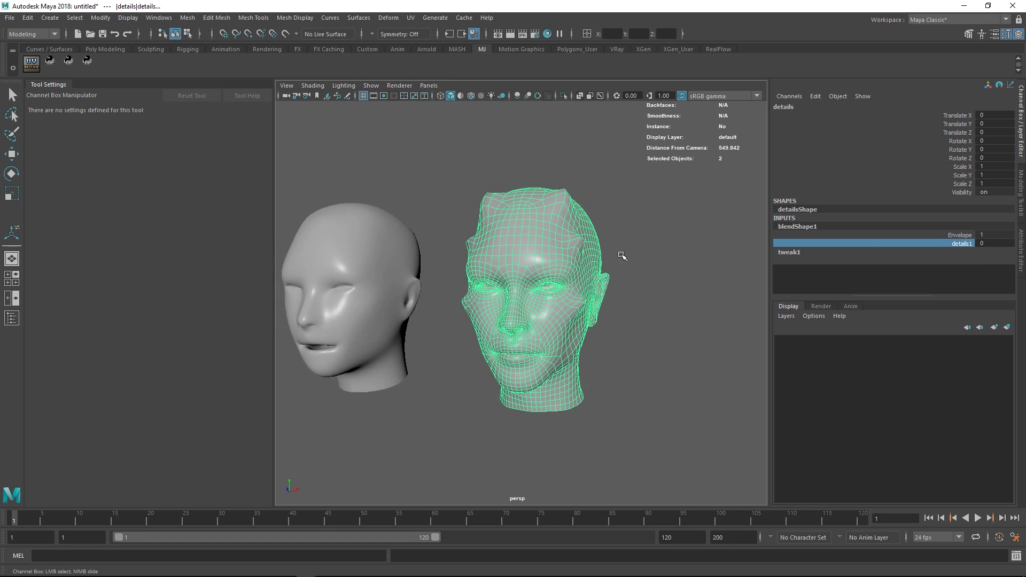
middle_click_drag(621, 255, 662, 258)
right_click_drag(661, 259, 589, 257, "alt")
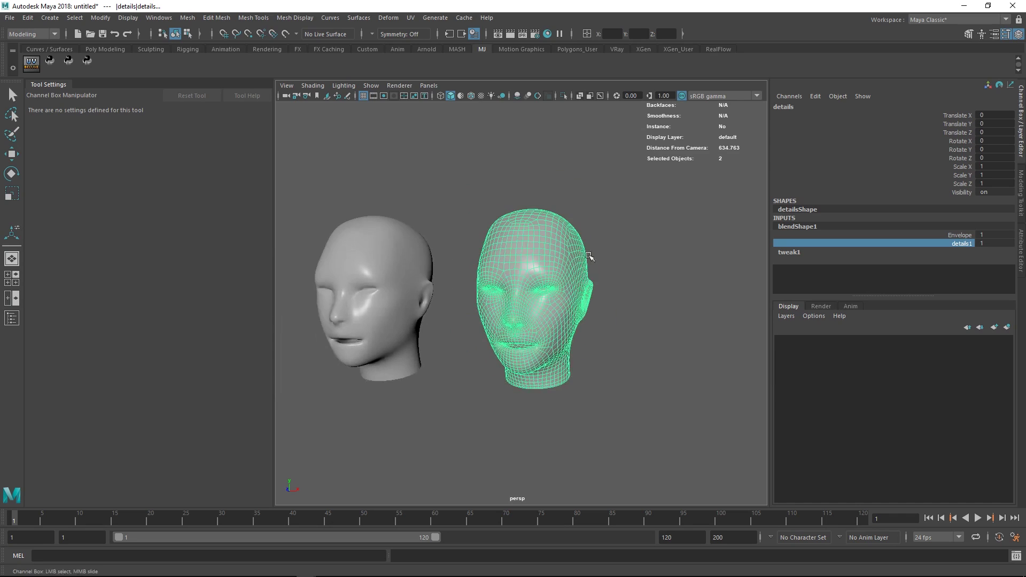
left_click_drag(589, 257, 557, 280, "alt")
right_click_drag(557, 280, 648, 284, "alt")
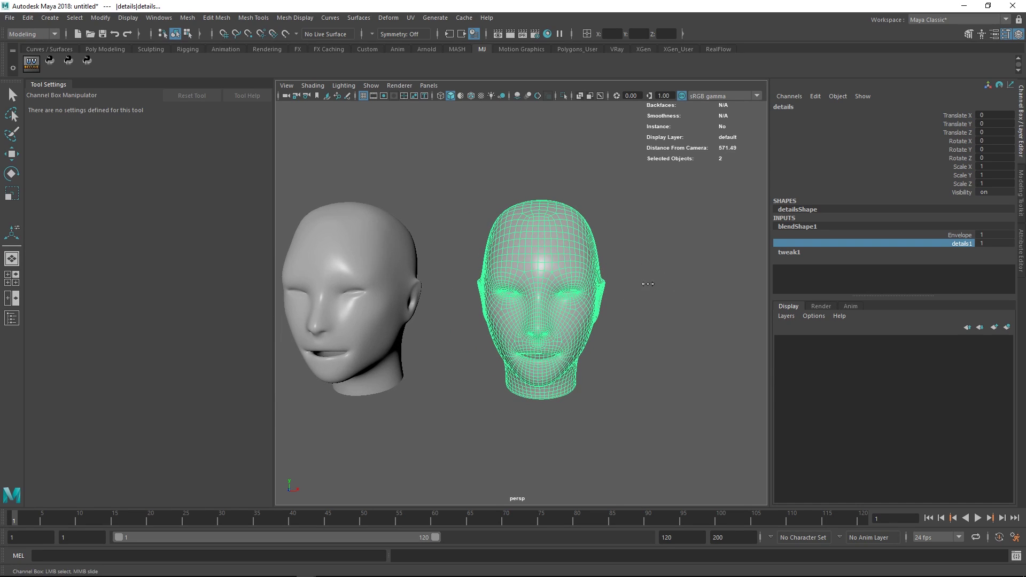
middle_click_drag(648, 283, 602, 273)
Set the details1 blend weight to -1 to exaggerate the head's features.
left_click(992, 244)
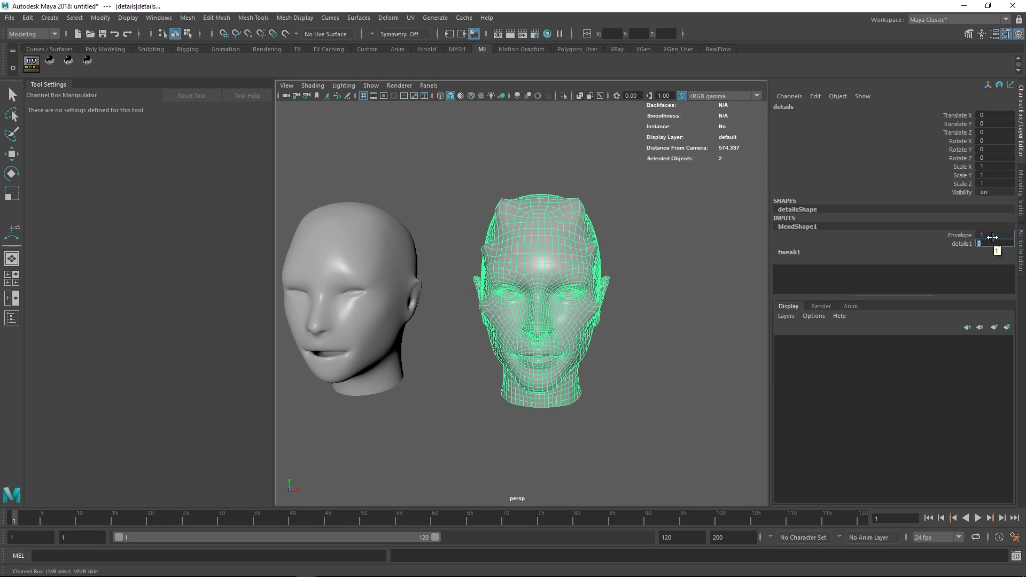
type("-1")
key("Return")
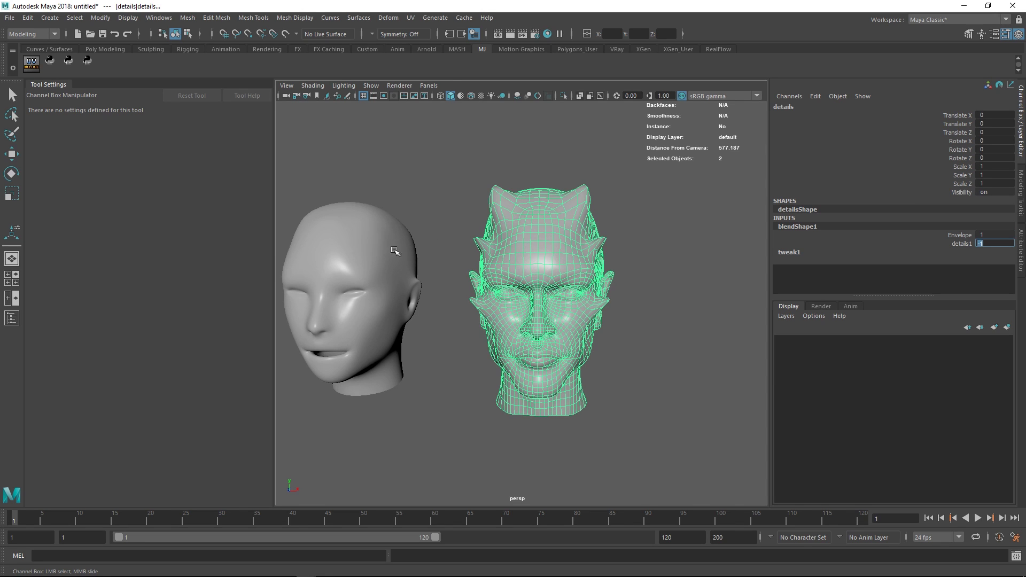
left_click_drag(549, 300, 624, 280, "alt")
middle_click_drag(641, 261, 650, 261, "alt")
right_click_drag(651, 261, 655, 260, "alt")
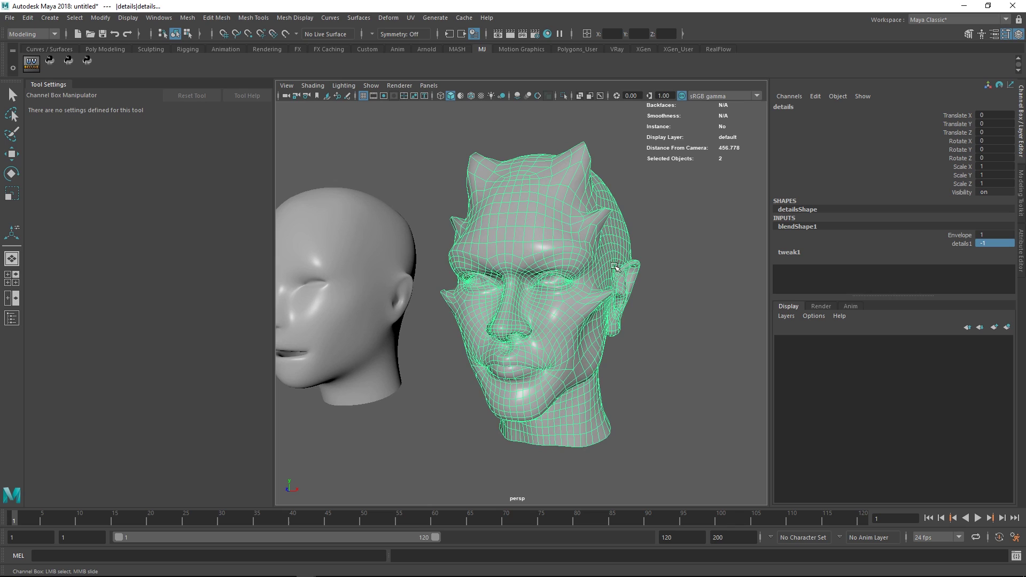
Turn off Selection Highlighting in the perspective view so the exaggerated head shows without its wireframe.
left_click(370, 85)
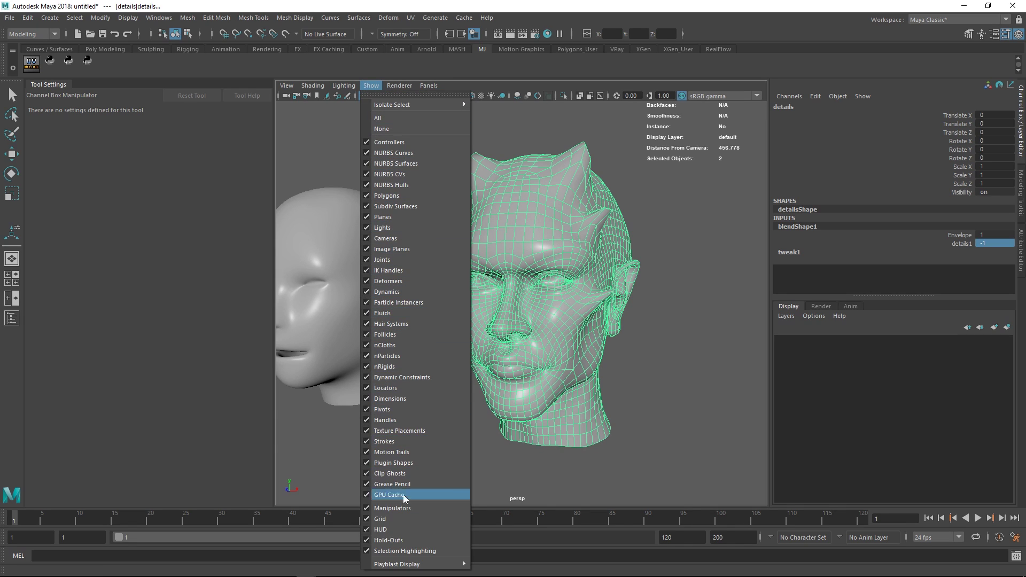
left_click(394, 551)
scroll(639, 343, "down", 3)
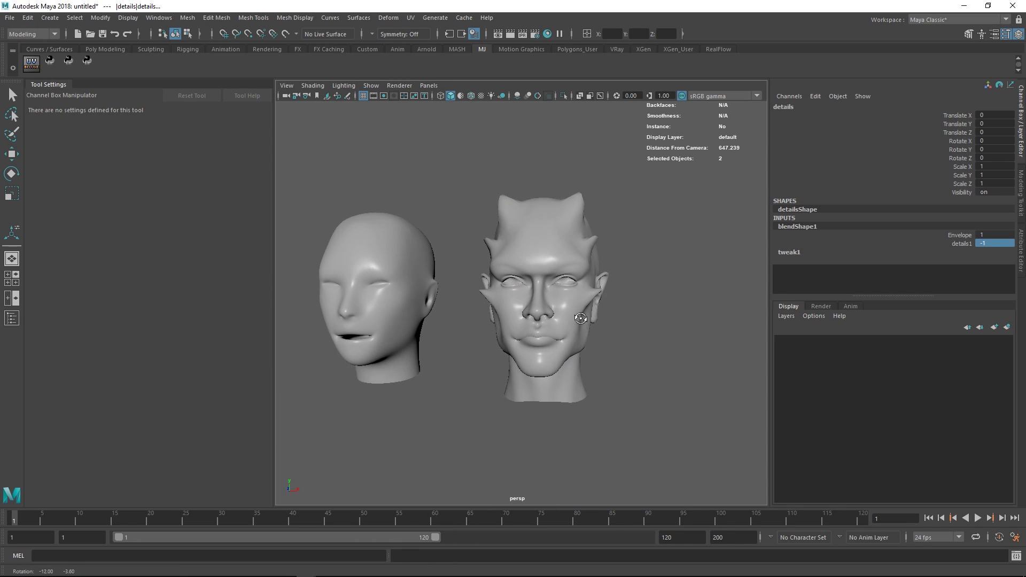
right_click_drag(591, 320, 600, 332, "alt")
middle_click_drag(600, 333, 611, 330, "alt")
right_click_drag(611, 329, 623, 334, "alt")
left_click_drag(623, 333, 623, 330, "alt")
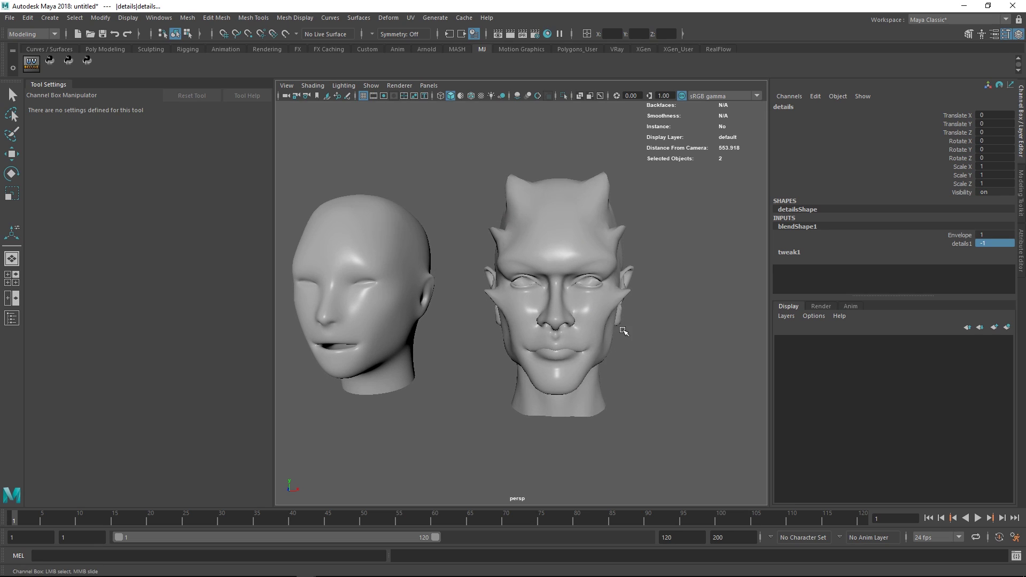
left_click_drag(494, 226, 453, 193, "alt")
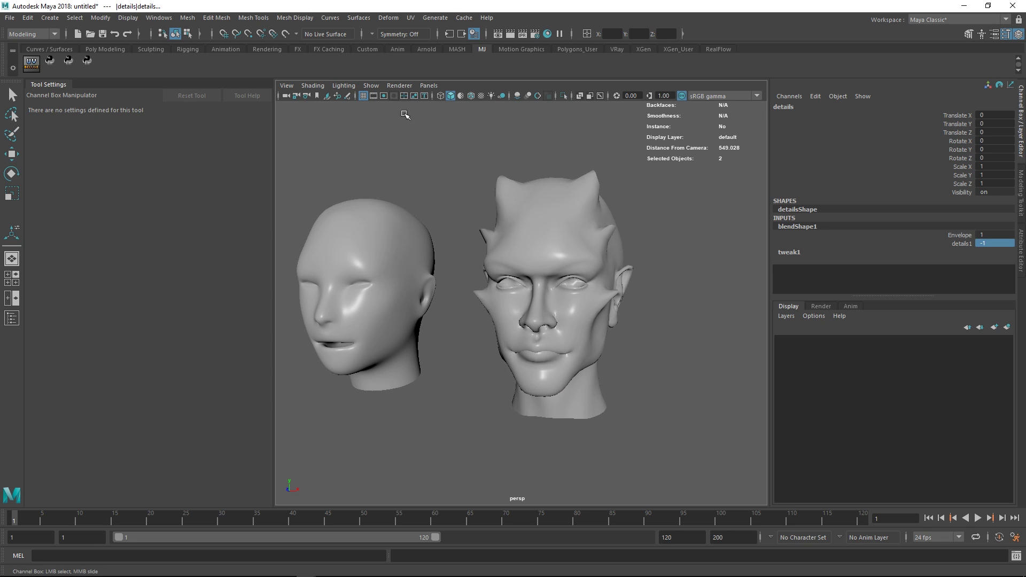
Reselect the exaggerated horned head and examine its features from the front and side.
left_click(482, 205)
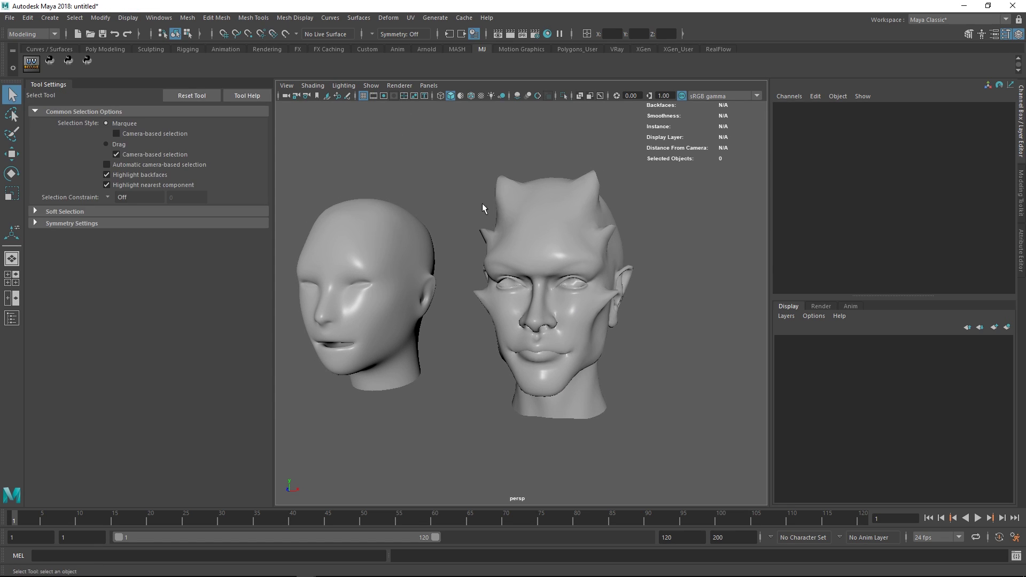
left_click(532, 226)
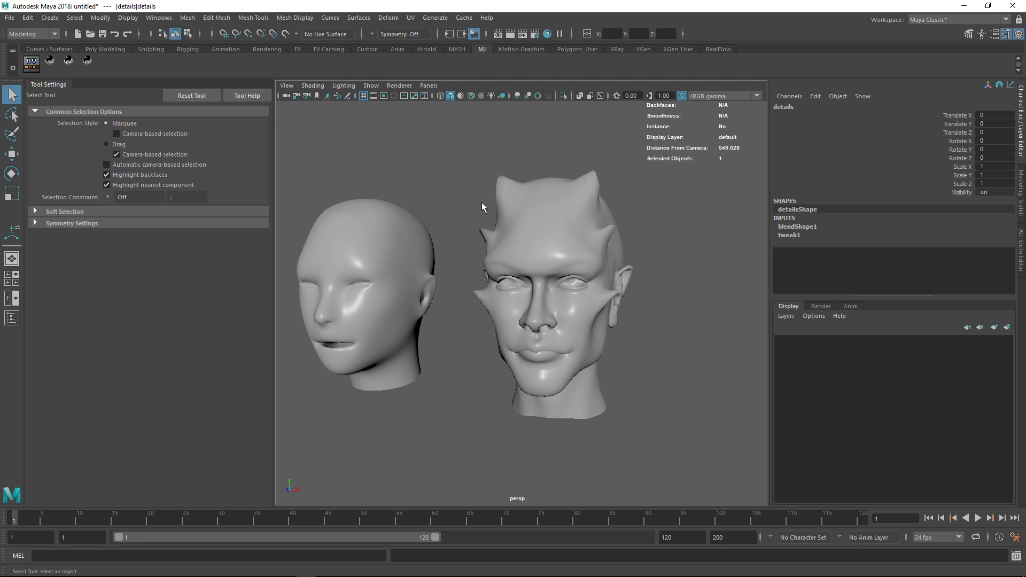
left_click_drag(482, 202, 526, 231, "alt")
right_click_drag(526, 231, 650, 355, "alt")
mouse_move(651, 354)
left_mouse_down("alt")
mouse_move(637, 333)
mouse_move(649, 337)
left_mouse_up("alt")
right_click_drag(649, 336, 575, 299, "alt")
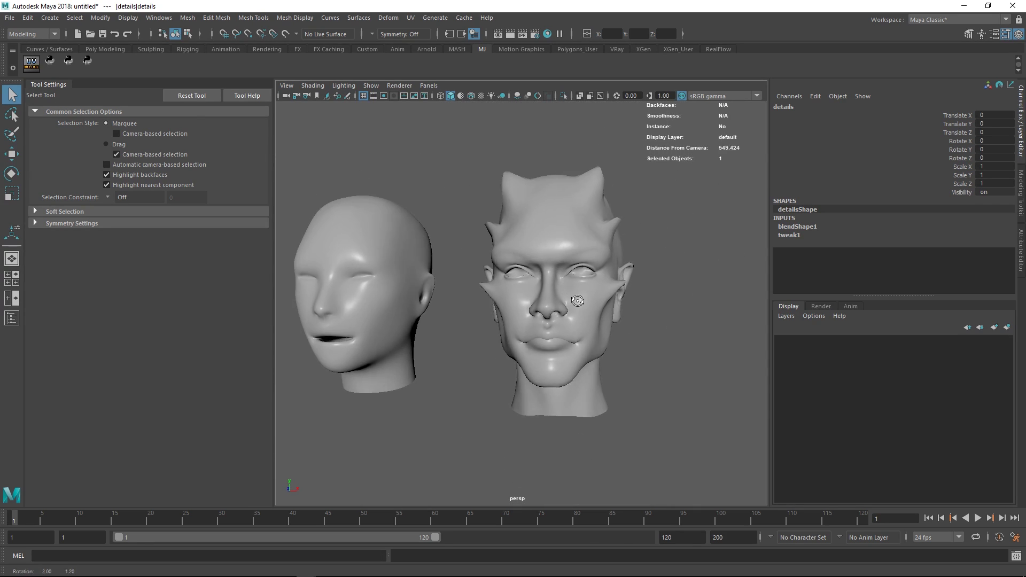
Start painting the blendShape1 base weights on the exaggerated horned head.
left_click_drag(575, 299, 594, 252, "alt")
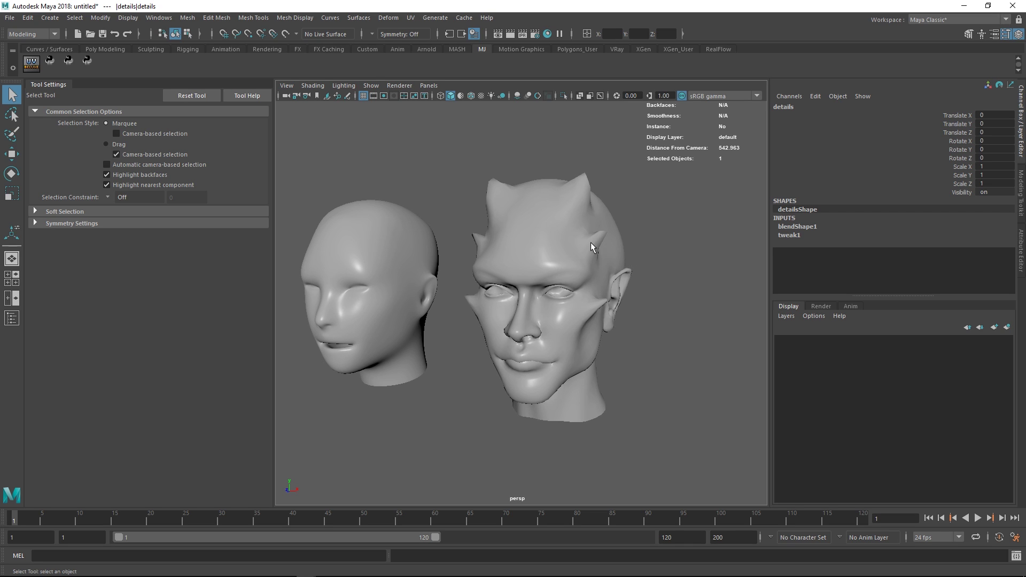
left_click_drag(579, 261, 596, 265, "alt")
middle_click_drag(596, 267, 588, 254, "alt")
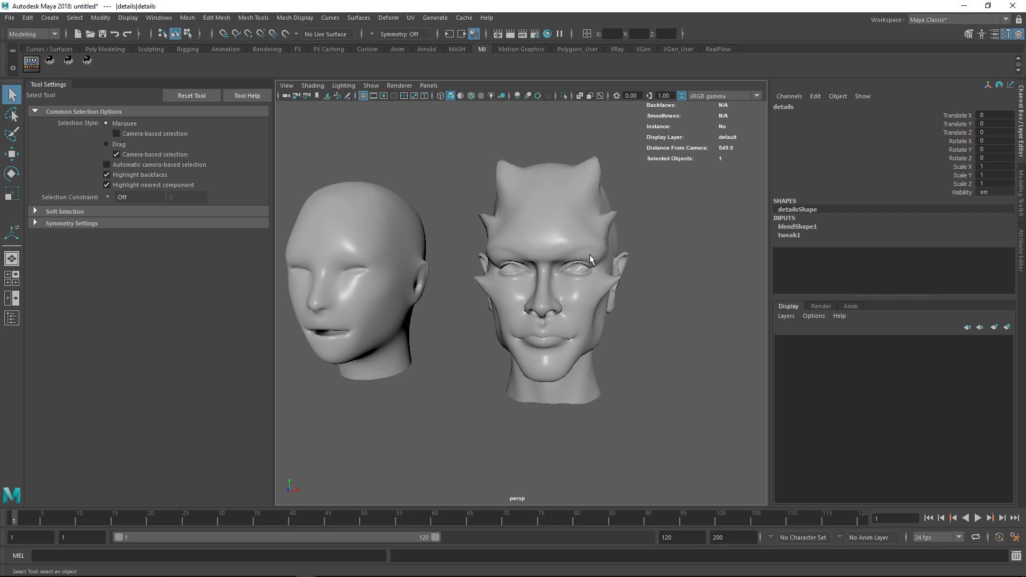
right_click_drag(589, 255, 602, 267, "alt")
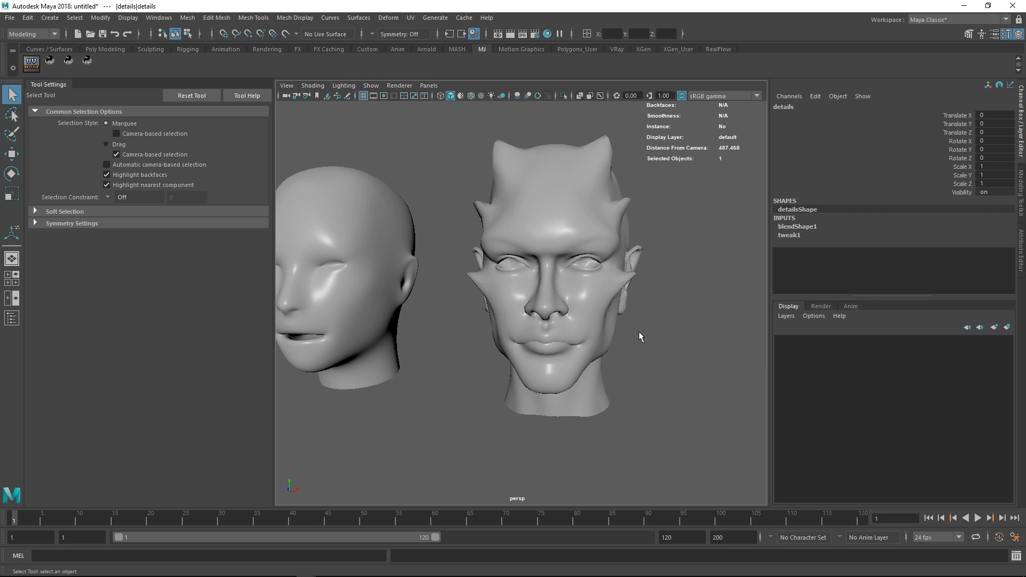
right_click(553, 216)
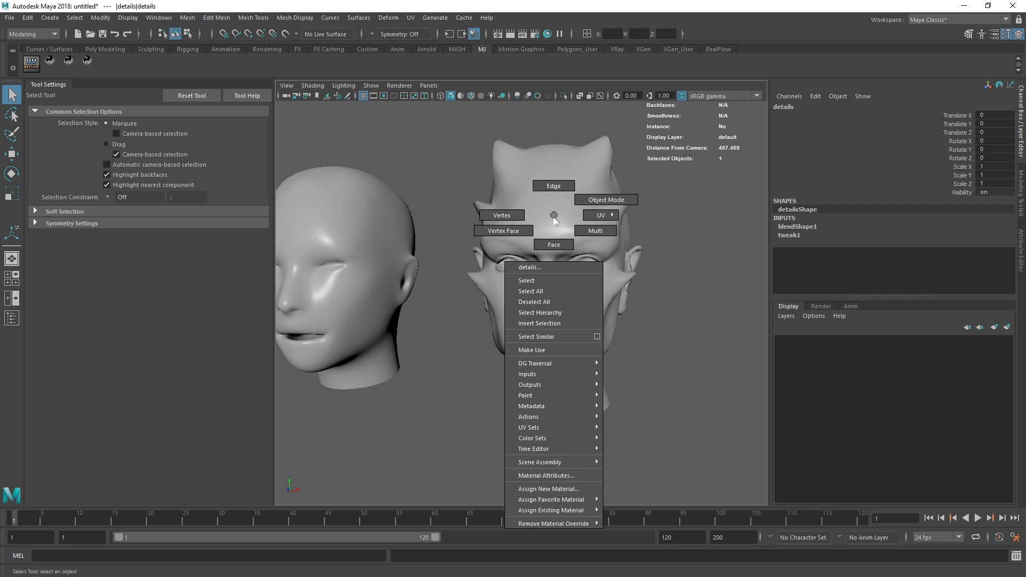
mouse_move(549, 394)
mouse_move(636, 430)
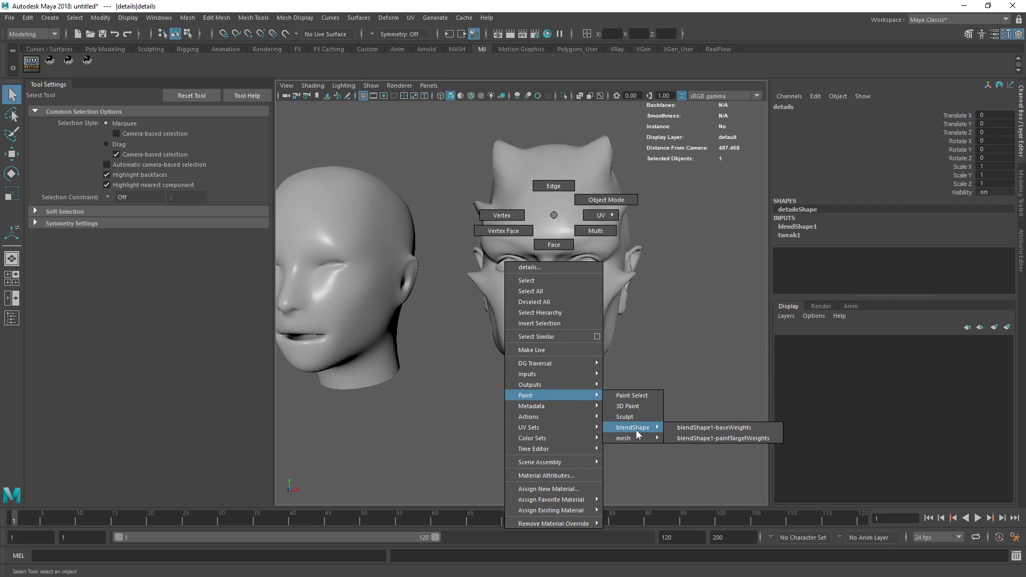
left_click(679, 426)
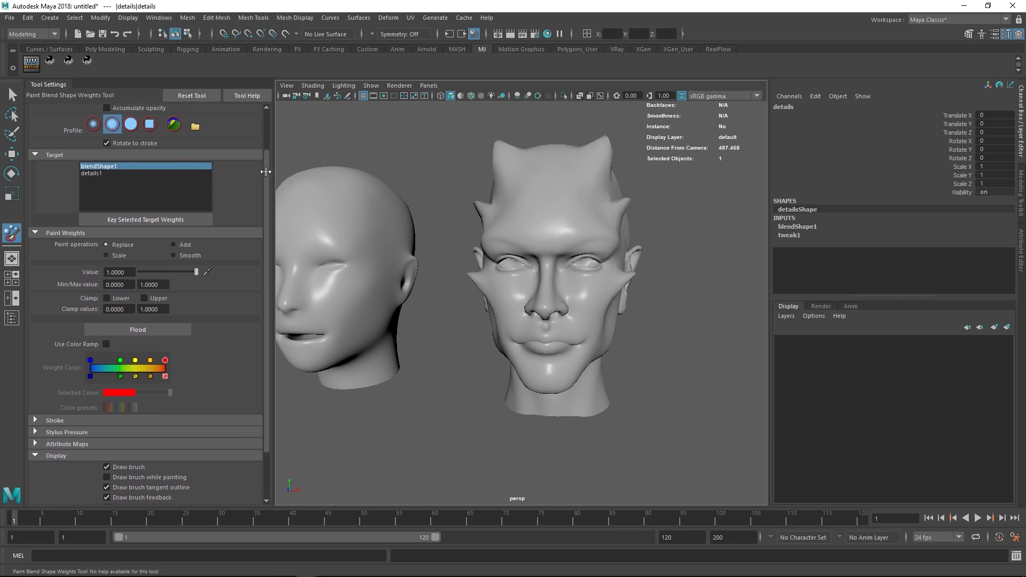
Check the details1 target in the paint tool's target settings, and make blendShape1 the target for painting.
left_click_drag(266, 172, 265, 168)
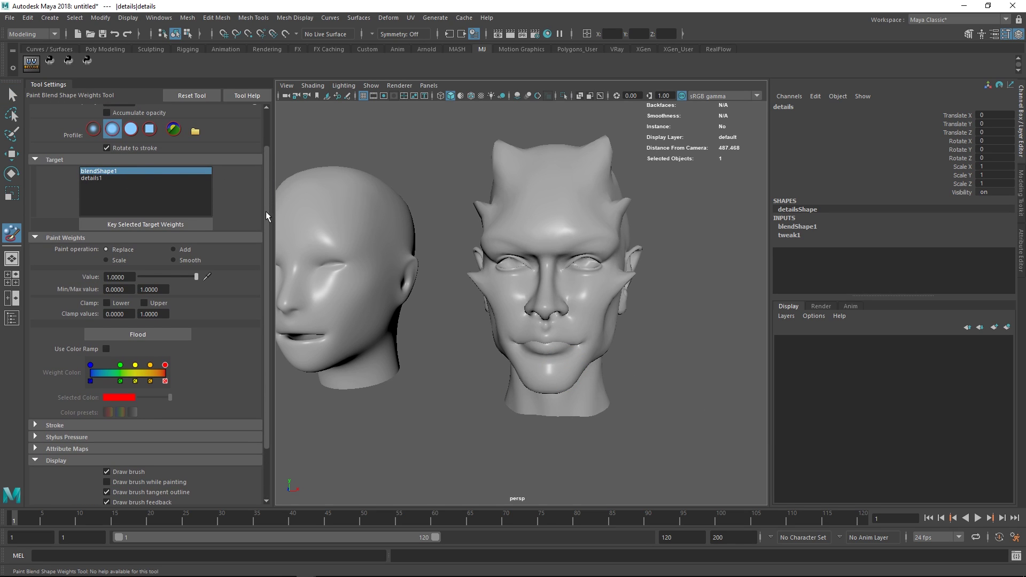
left_click_drag(266, 213, 272, 185)
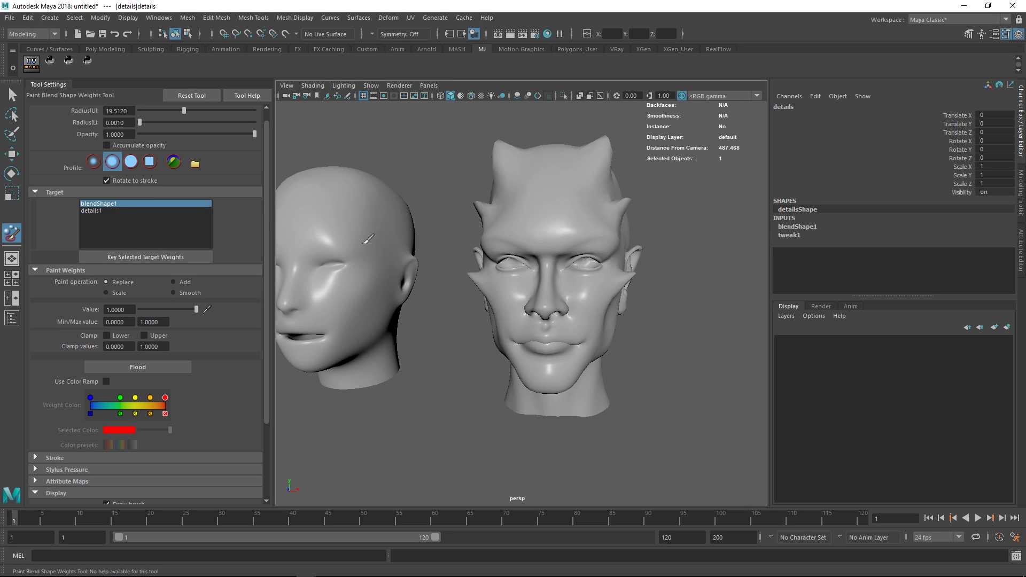
left_click_drag(367, 239, 329, 221, "alt")
middle_click_drag(566, 245, 412, 229, "alt")
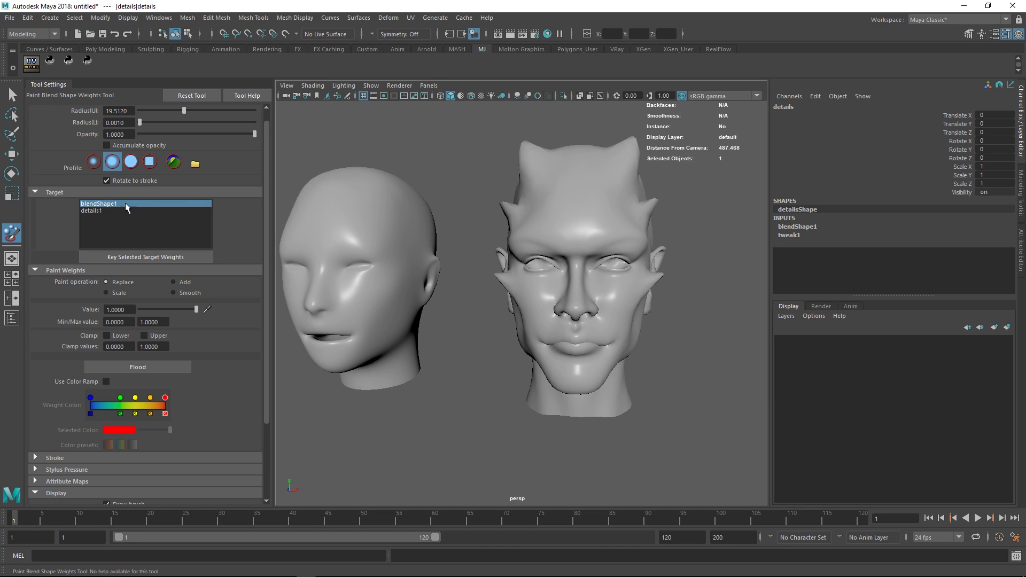
left_click(94, 212)
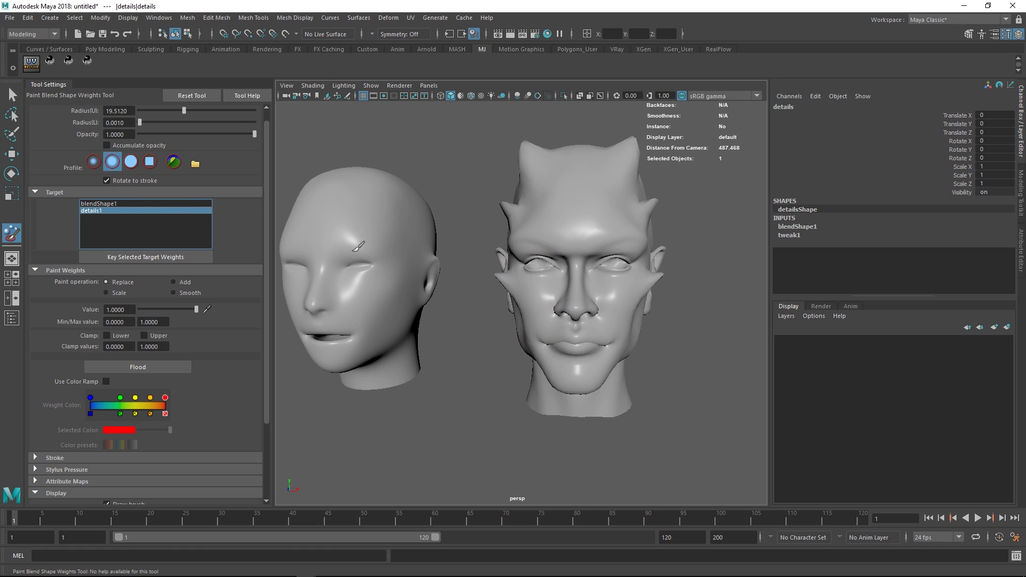
middle_click_drag(342, 241, 541, 233, "alt")
left_click_drag(412, 207, 431, 204, "alt")
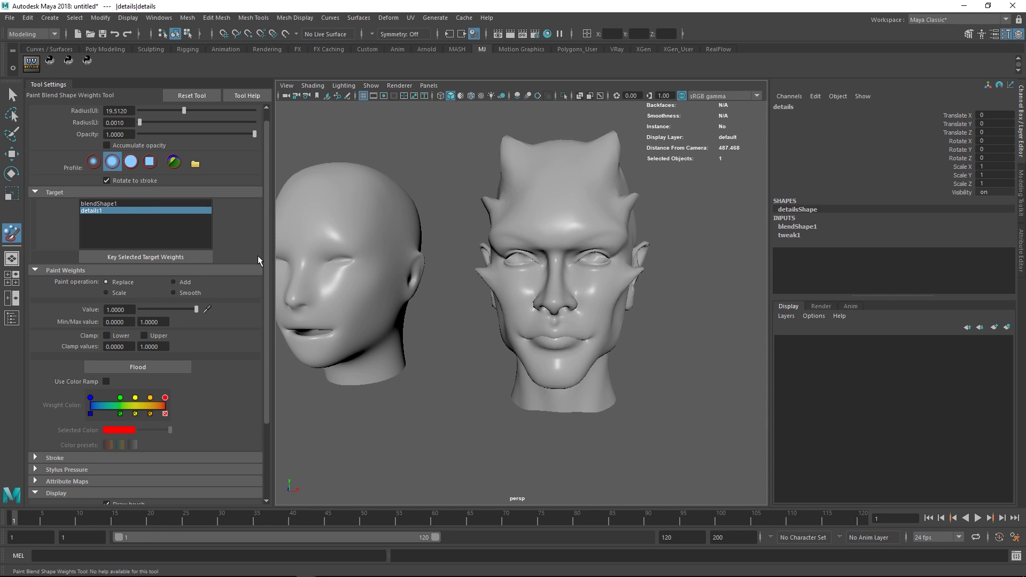
left_click(112, 204)
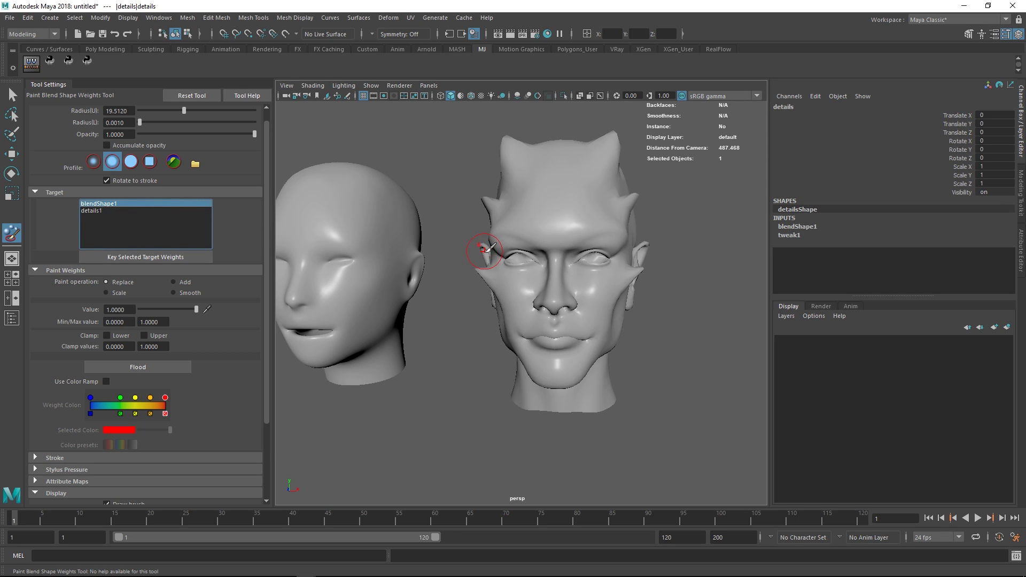
Turn on Selection Highlighting in the perspective view to show the horned head's wireframe.
left_click_drag(513, 245, 501, 228, "alt")
left_click(372, 87)
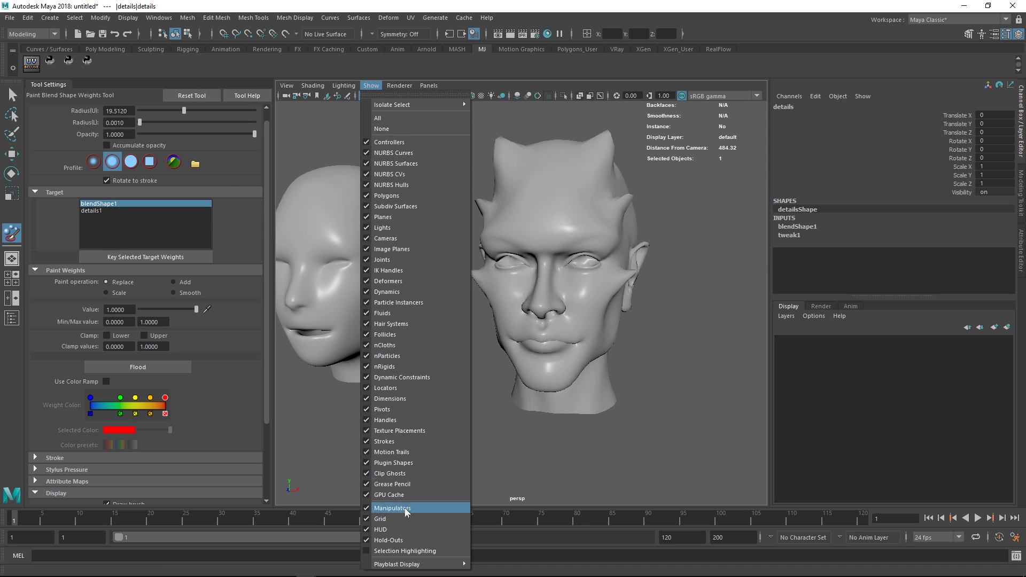
left_click(403, 551)
left_click_drag(537, 295, 503, 300, "alt")
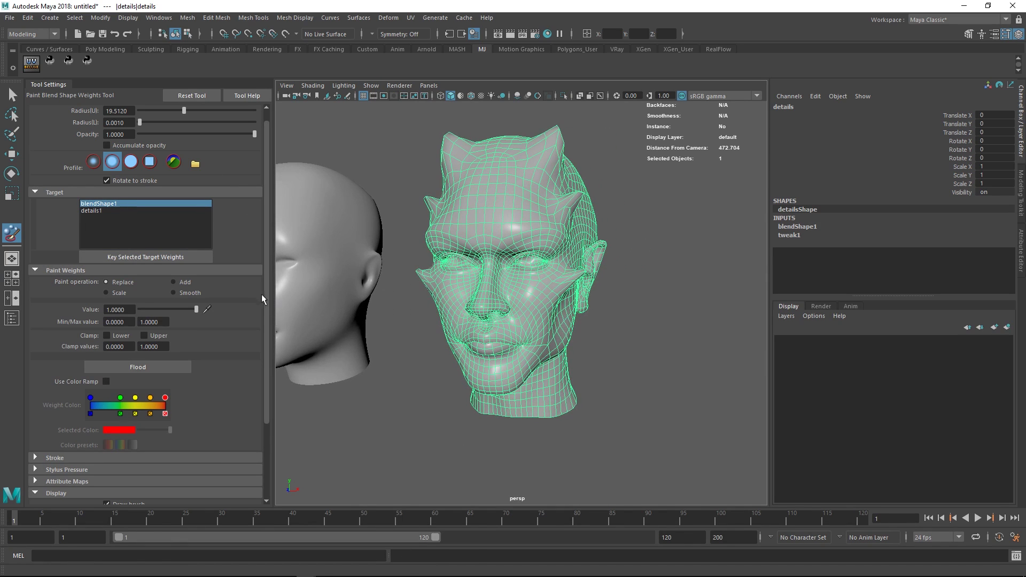
Turn on color feedback for the Paint Blend Shape Weights Tool and collapse its display settings.
mouse_move(265, 298)
left_mouse_down()
mouse_move(265, 366)
mouse_move(267, 293)
left_mouse_up()
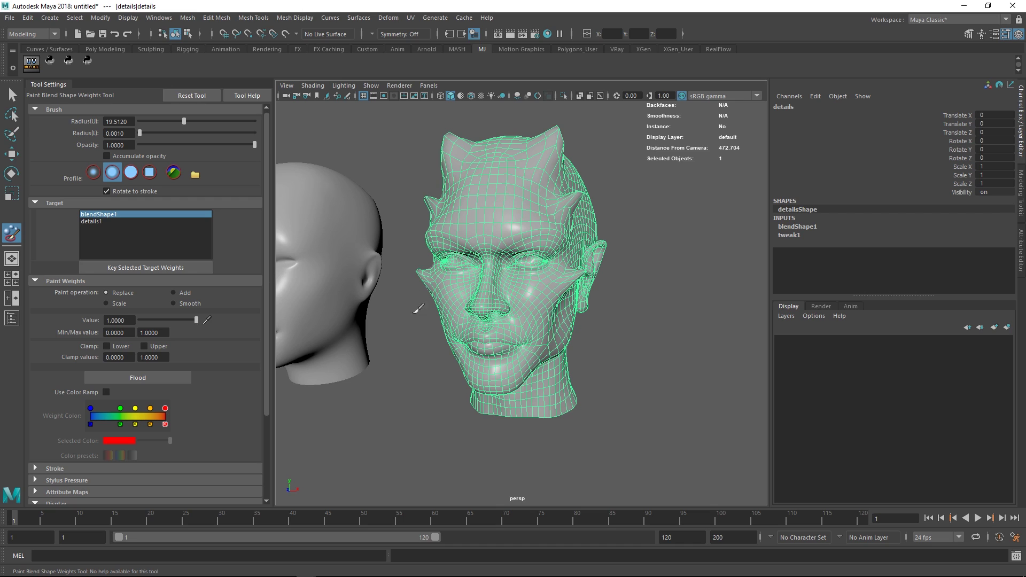
left_click_drag(265, 274, 263, 357)
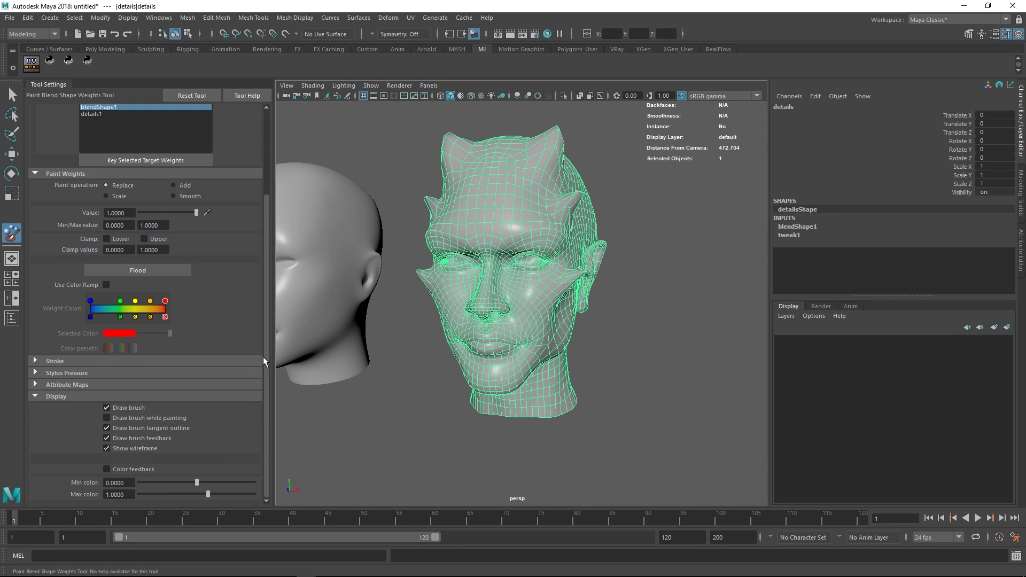
left_click(107, 469)
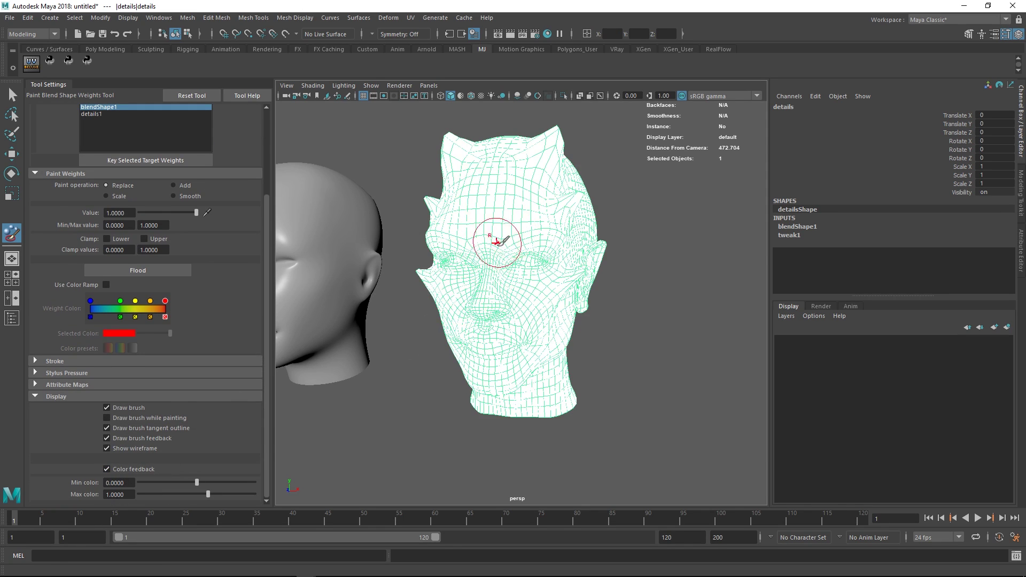
left_click_drag(492, 236, 507, 238, "alt")
left_click(53, 396)
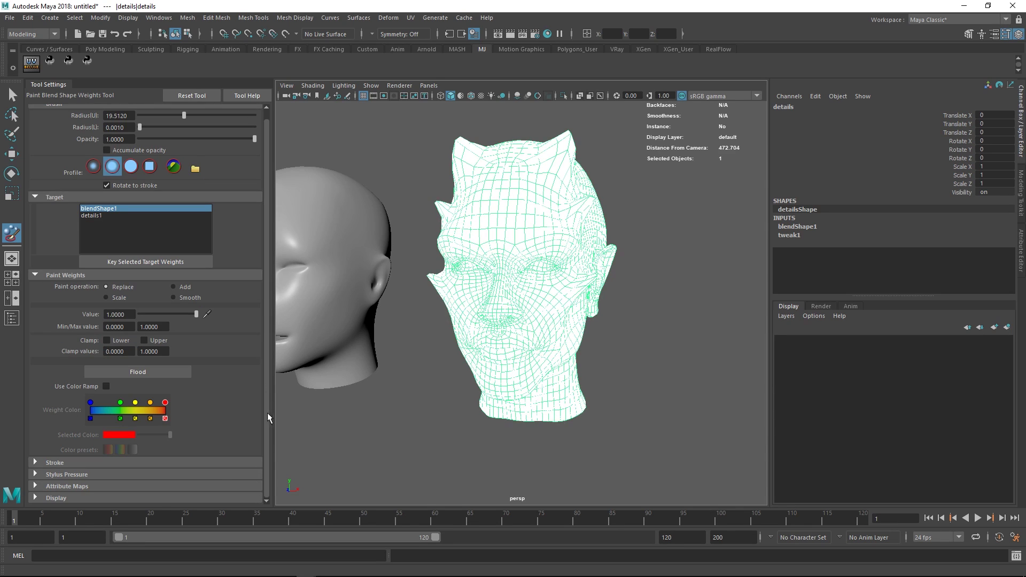
left_click_drag(266, 404, 267, 335)
left_click_drag(508, 299, 535, 302, "alt")
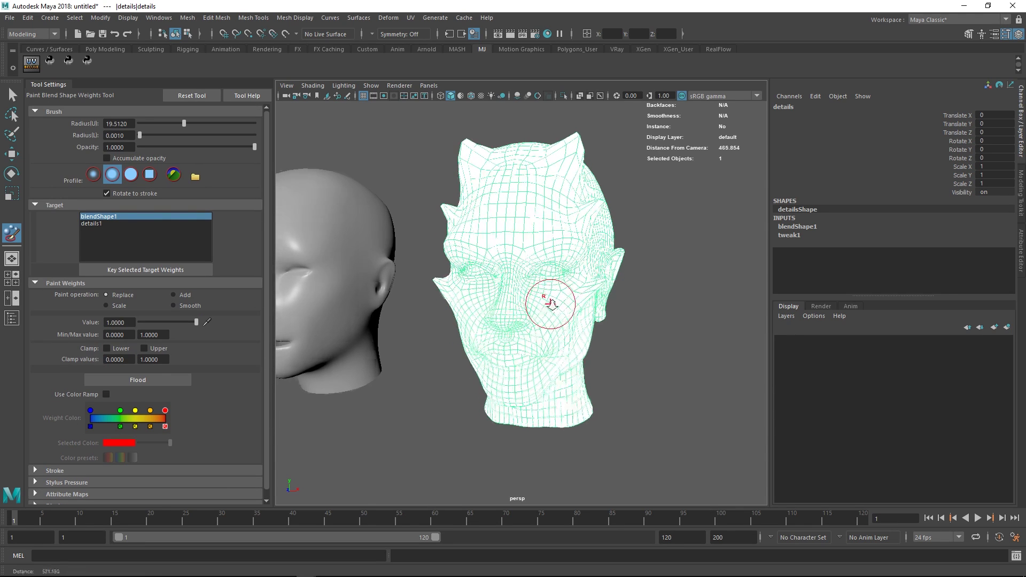
Set the paint value to 0 and flood the whole horned head's blendShape1 weights with it.
scroll(550, 302, "up", 1)
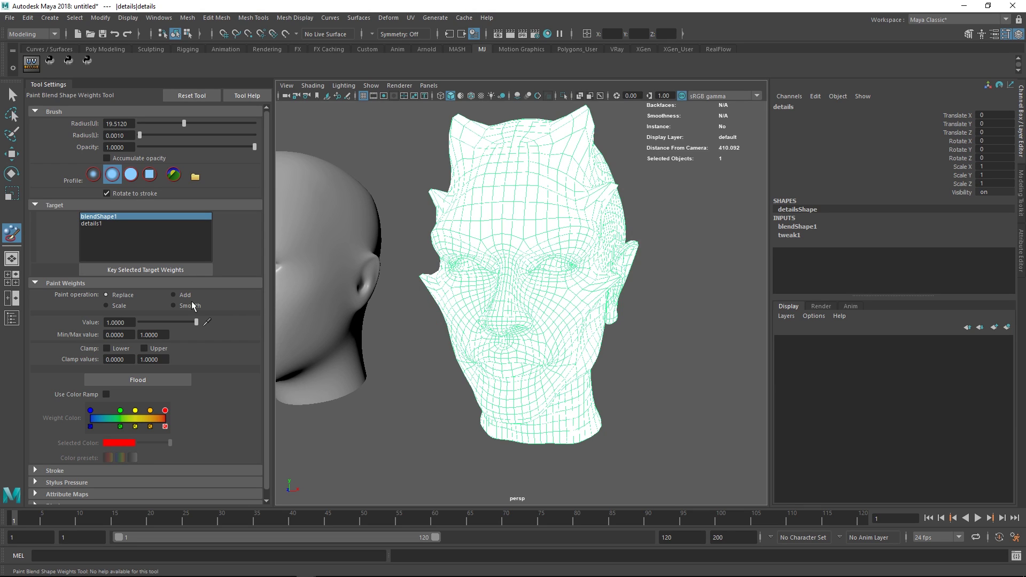
left_click_drag(492, 248, 642, 266, "alt")
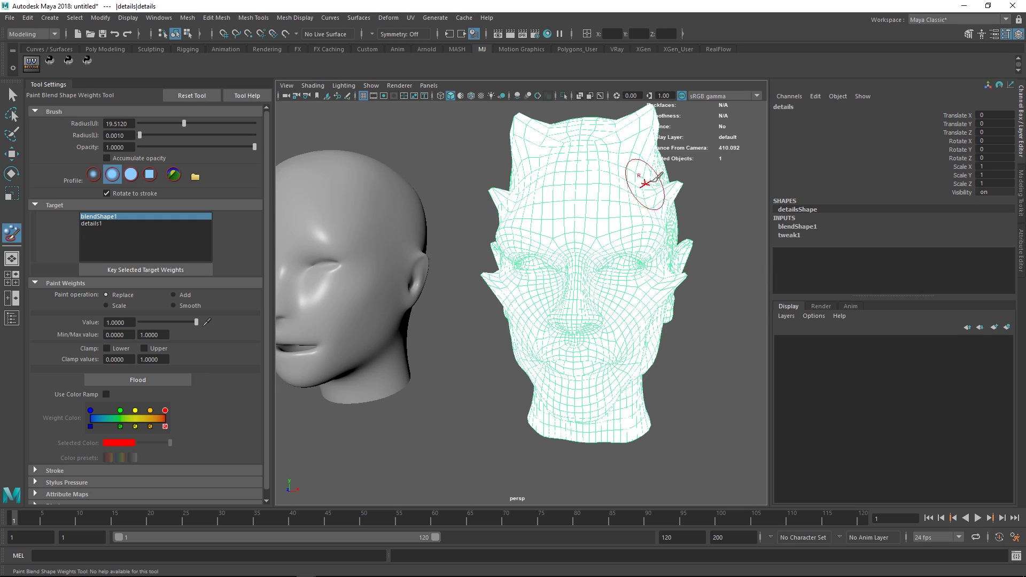
left_click_drag(201, 325, 186, 326)
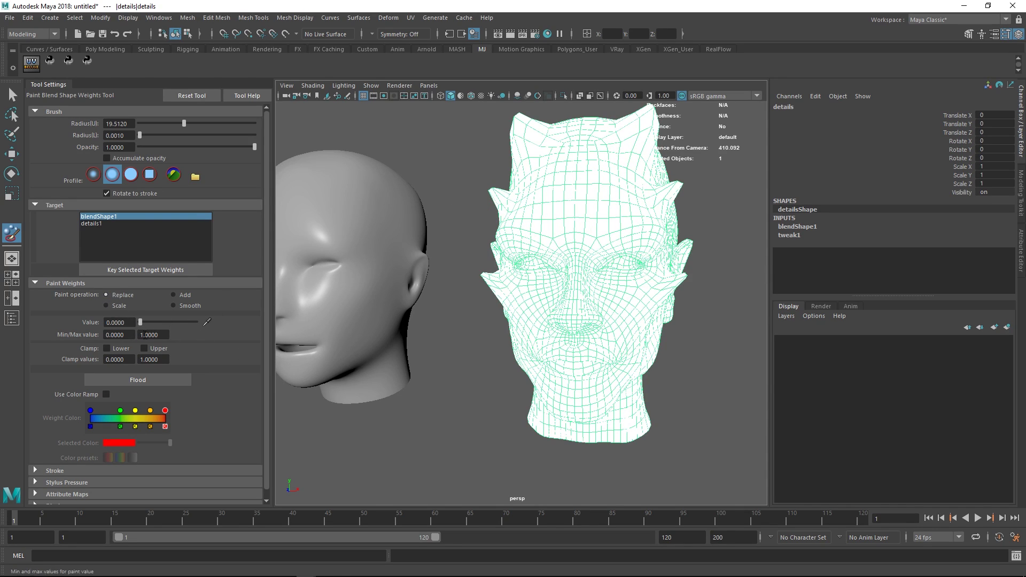
left_click(149, 380)
left_click_drag(588, 282, 523, 289, "alt")
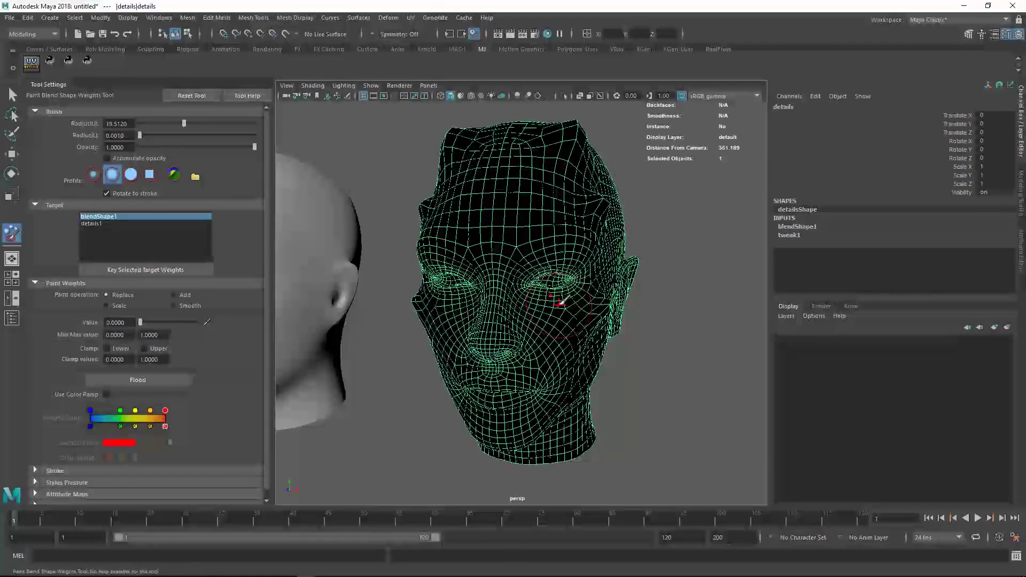
Turn off Selection Highlighting in the perspective view and set the weight paint value to 1.
left_click(371, 86)
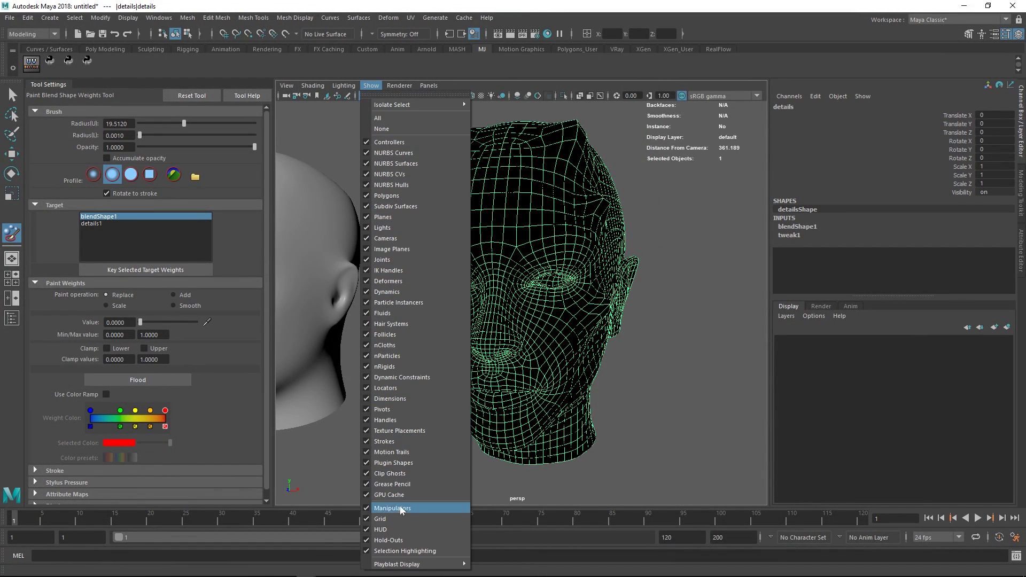
left_click(414, 553)
right_click_drag(586, 417, 424, 321, "alt")
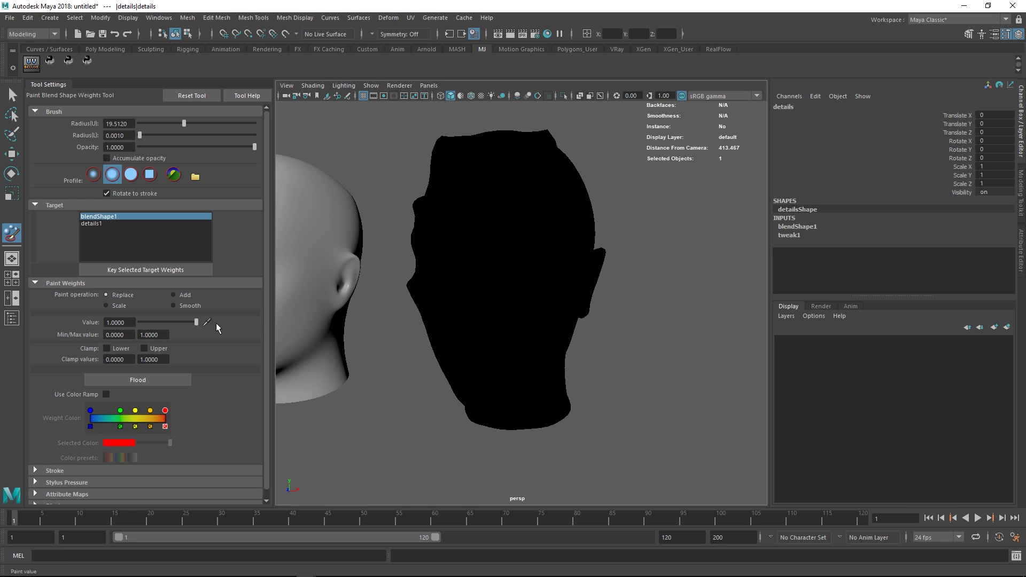
scroll(538, 249, "up", 2)
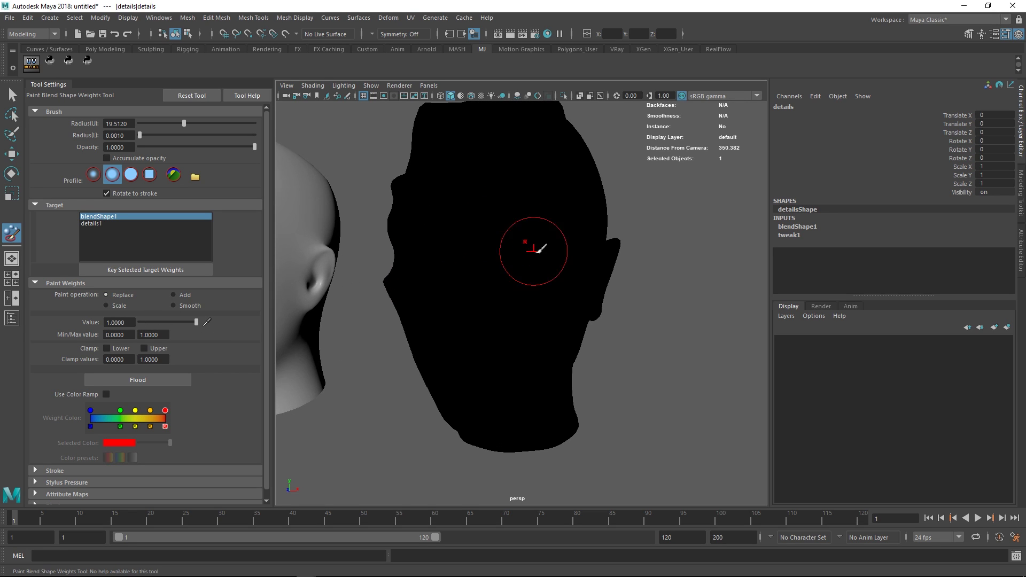
Try a weight stroke with value 1 on the horned head and undo it.
mouse_move(538, 249)
left_mouse_down()
mouse_move(522, 262)
mouse_move(545, 203)
mouse_move(537, 265)
left_mouse_up()
mouse_move(537, 265)
left_mouse_down("alt")
mouse_move(562, 270)
mouse_move(531, 259)
left_mouse_up("alt")
key("ctrl+z")
scroll(265, 345, "down", 1)
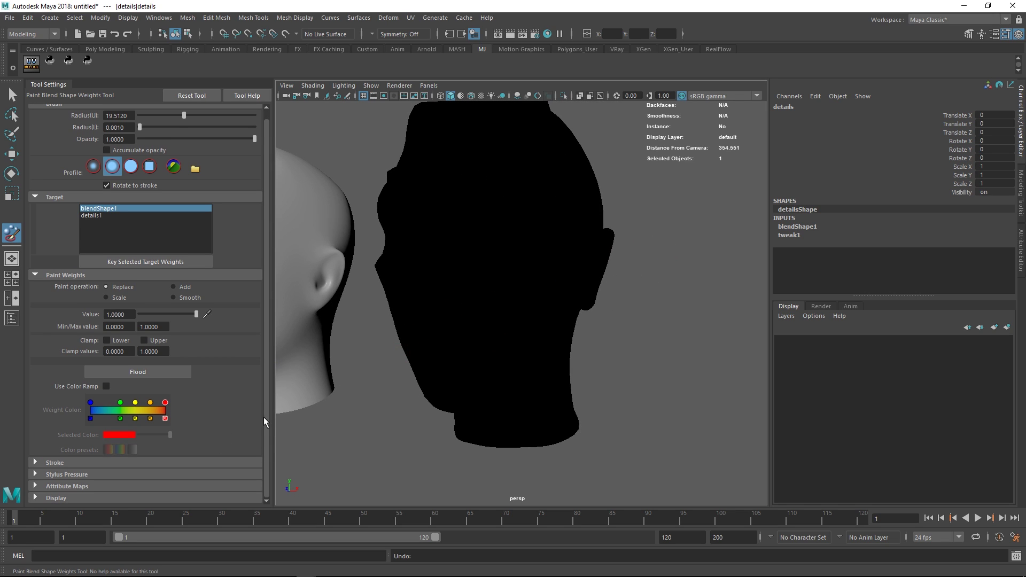
Turn off the paint tool's color feedback to show the horned head in normal shading.
left_click(200, 498)
scroll(264, 409, "down", 4)
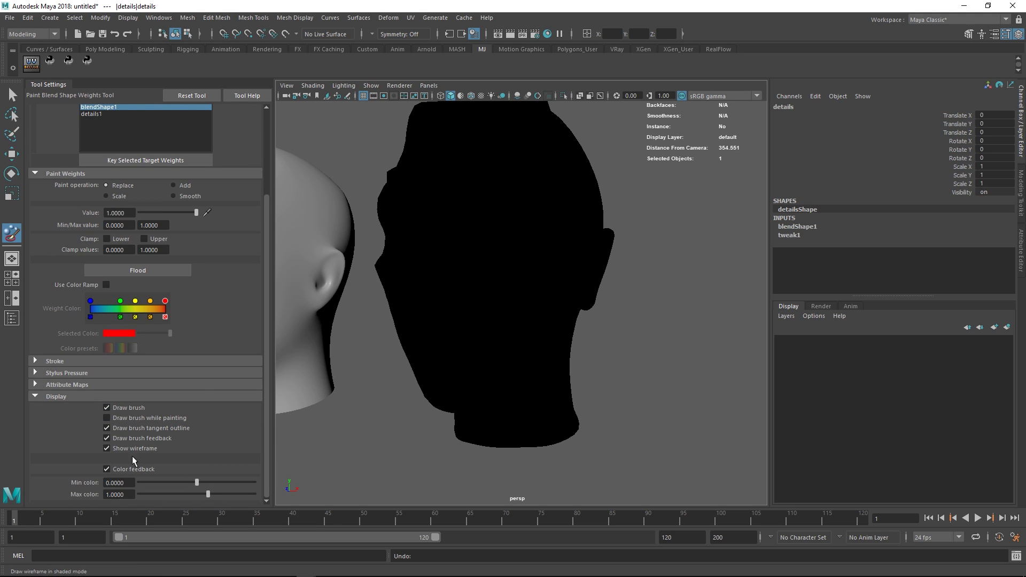
left_click(123, 469)
scroll(534, 242, "down", 3)
left_click_drag(529, 242, 499, 293, "alt")
left_click_drag(569, 266, 522, 241, "alt")
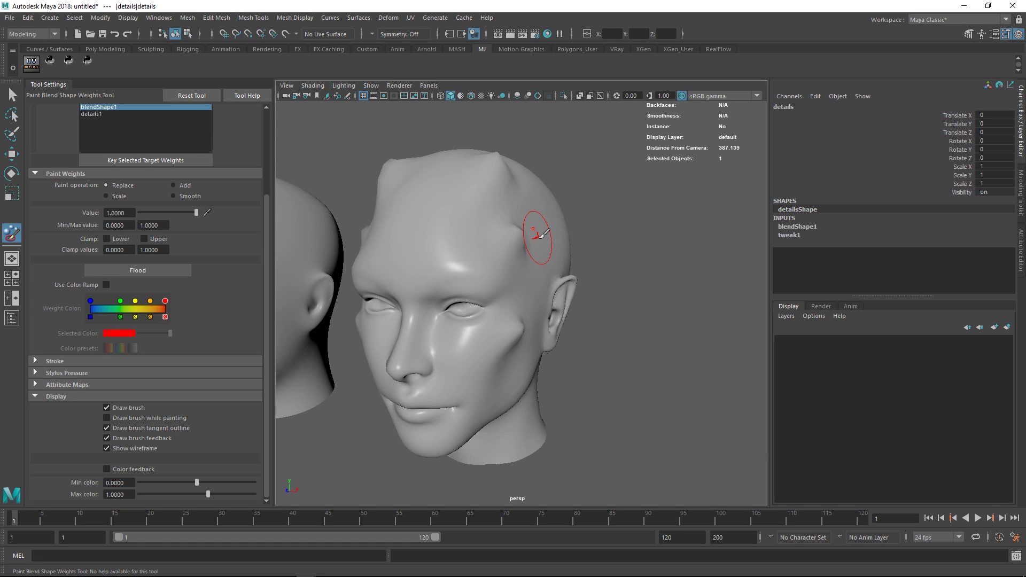
Paint weight 1 over the forehead horn, temple spike and cheek spike on one side of the head.
left_click_drag(499, 270, 508, 259, "alt")
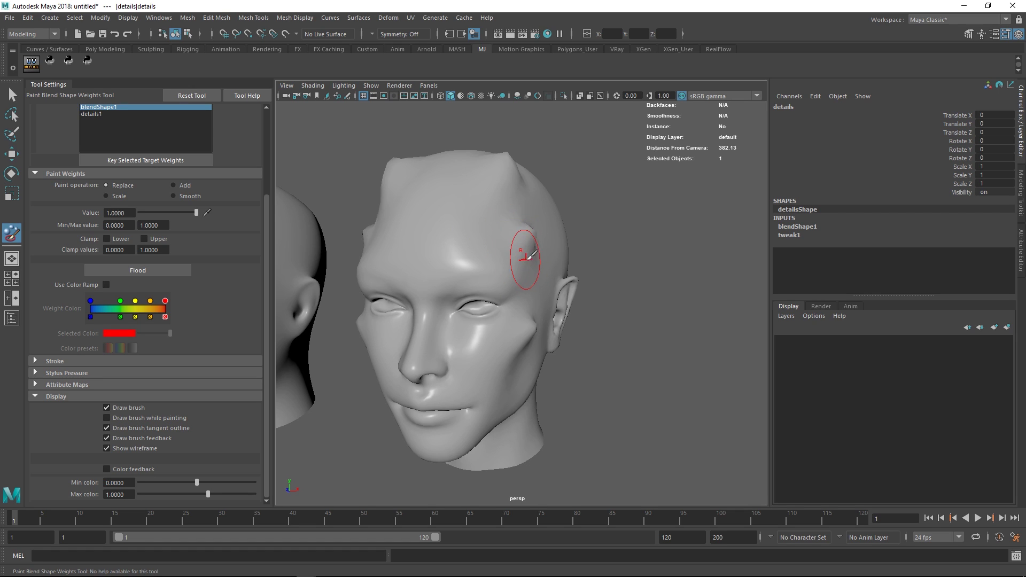
mouse_move(524, 255)
left_mouse_down("alt")
mouse_move(541, 269)
mouse_move(556, 258)
mouse_move(513, 228)
mouse_move(538, 295)
mouse_move(550, 255)
left_mouse_up("alt")
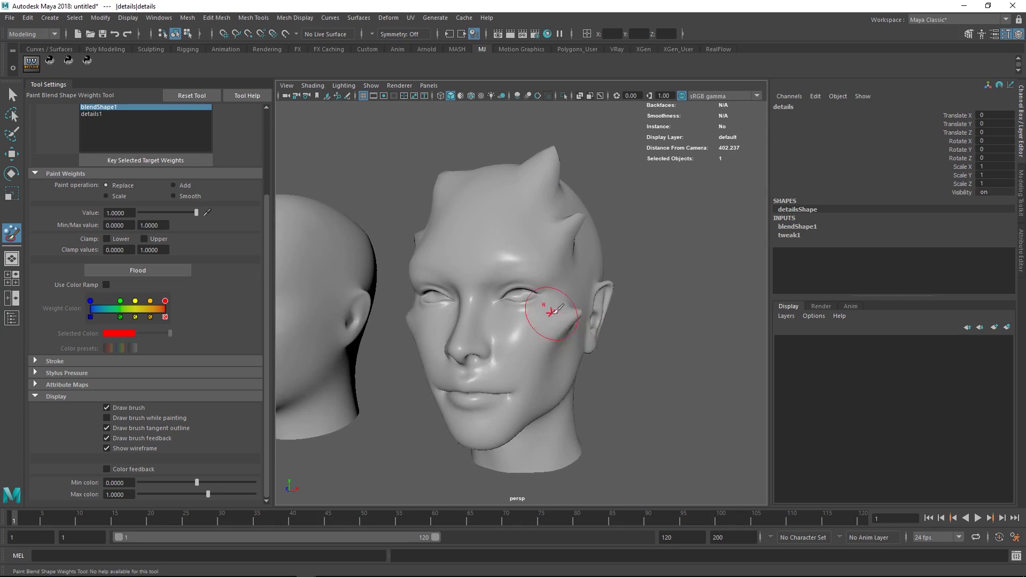
left_click_drag(537, 297, 486, 266, "alt")
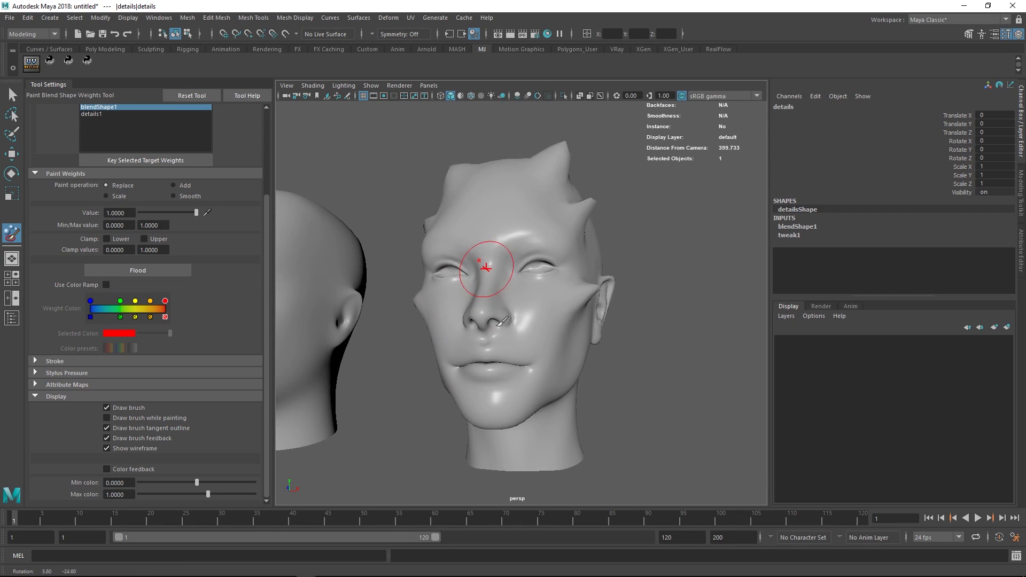
right_click_drag(485, 266, 509, 300, "alt")
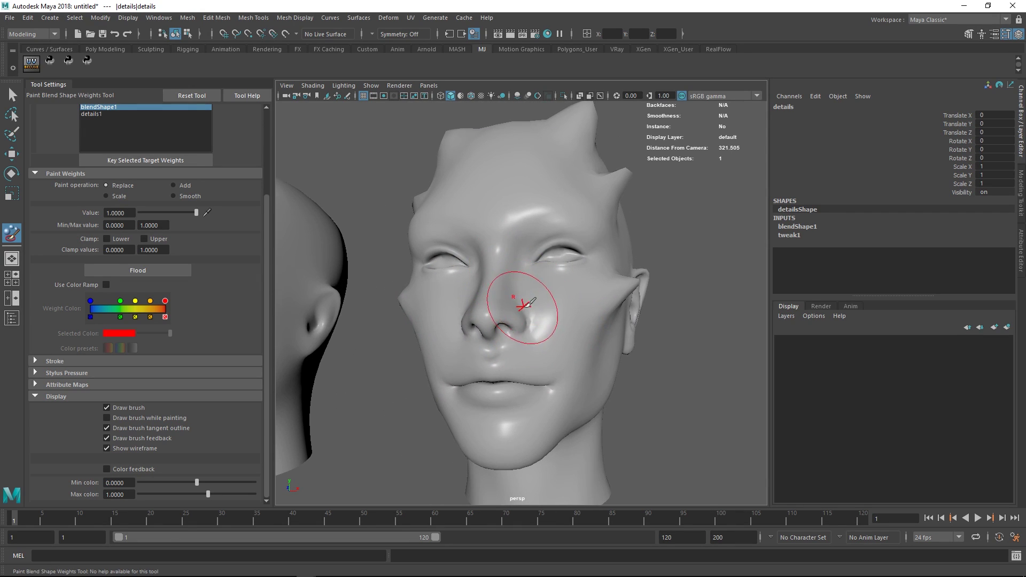
mouse_move(538, 319)
left_mouse_down("alt")
mouse_move(530, 389)
mouse_move(471, 395)
mouse_move(541, 393)
mouse_move(521, 369)
mouse_move(468, 354)
left_mouse_up("alt")
scroll(550, 280, "up", 5)
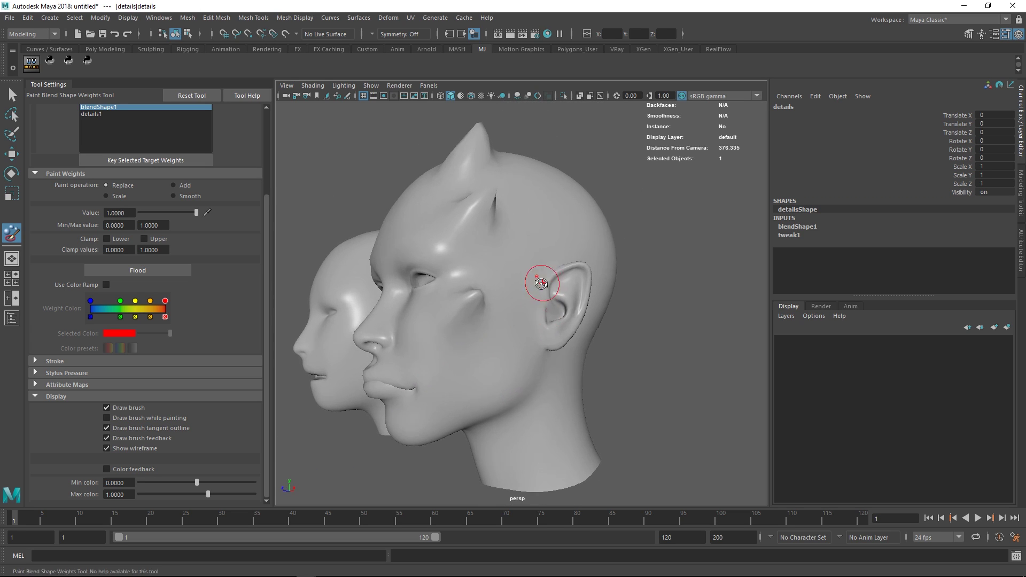
Paint weight 1 over the ear and the area beneath it on the same side of the head.
mouse_move(544, 291)
left_mouse_down()
mouse_move(577, 279)
mouse_move(572, 363)
mouse_move(551, 376)
left_mouse_up()
scroll(506, 268, "down", 8)
scroll(602, 327, "up", 5)
mouse_move(506, 268)
left_mouse_down("alt")
mouse_move(602, 327)
mouse_move(601, 318)
left_mouse_up("alt")
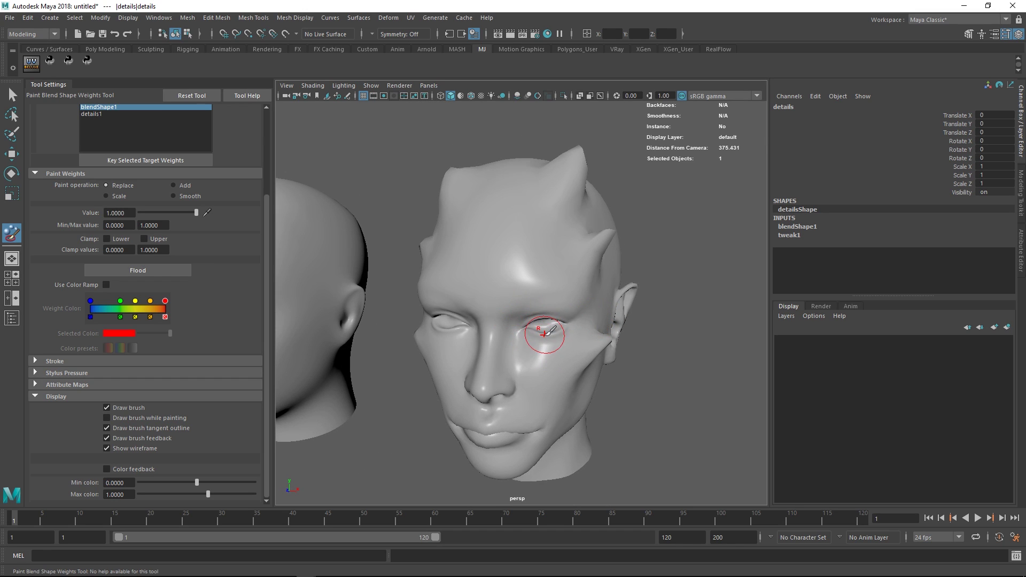
Examine the painted horned head's face, chin, spikes and ears from several angles.
mouse_move(611, 332)
left_mouse_down("alt")
mouse_move(534, 377)
mouse_move(550, 350)
mouse_move(559, 371)
left_mouse_up("alt")
scroll(554, 362, "up", 3)
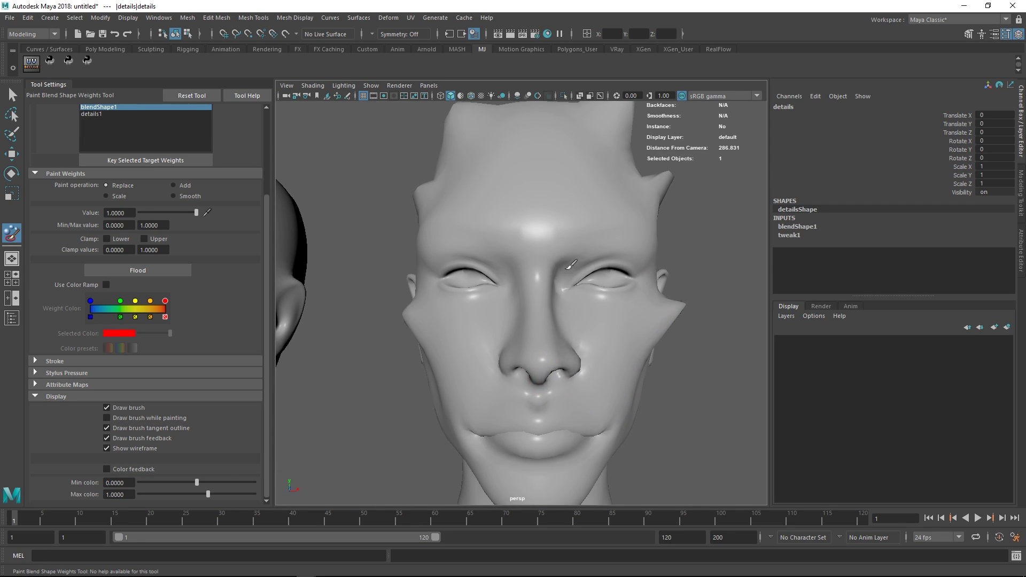
mouse_move(588, 326)
left_mouse_down("alt")
mouse_move(600, 355)
mouse_move(591, 339)
left_mouse_up("alt")
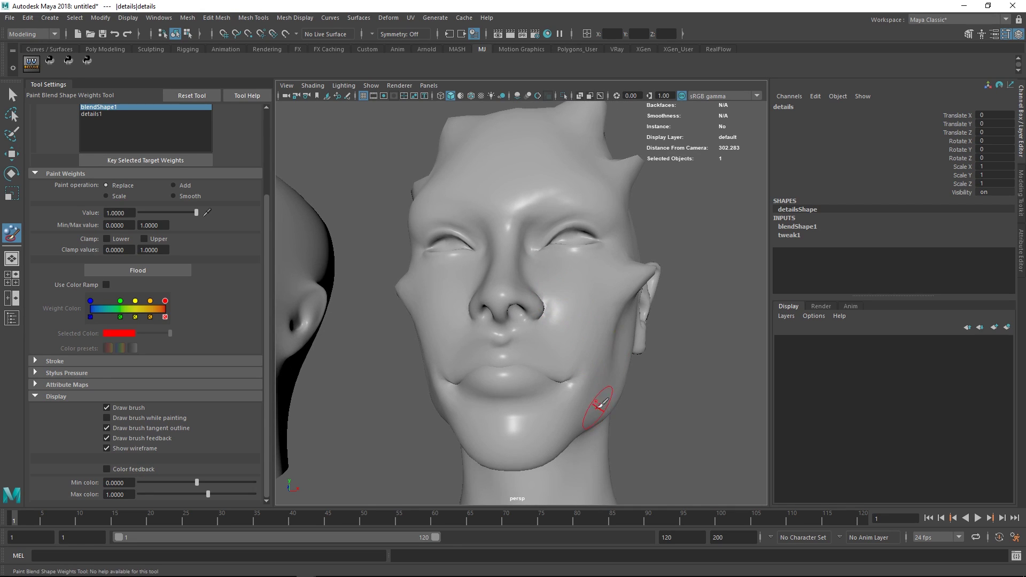
left_click_drag(599, 405, 575, 414, "alt")
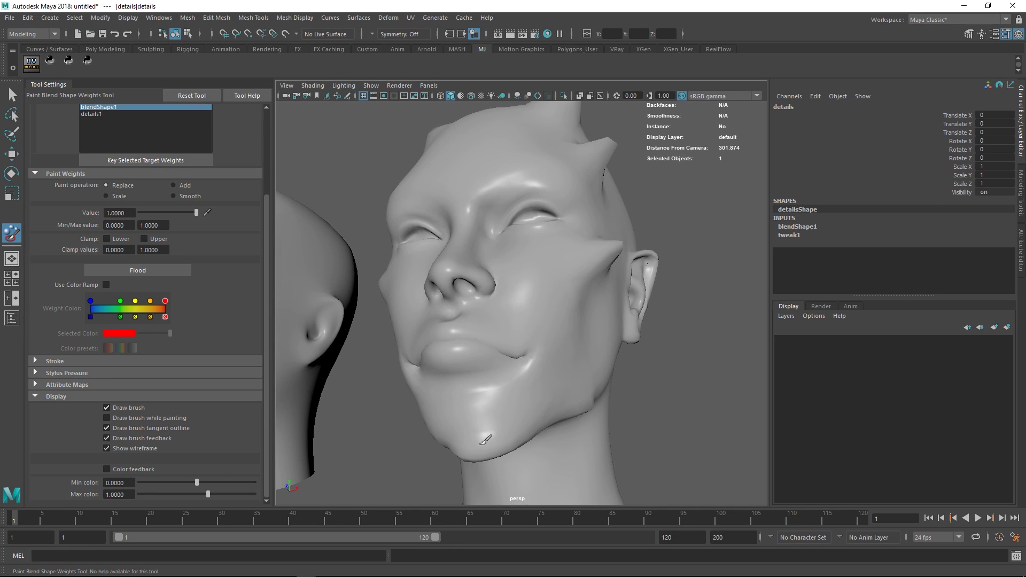
left_click_drag(517, 417, 531, 428, "alt")
right_click_drag(531, 427, 509, 352, "alt")
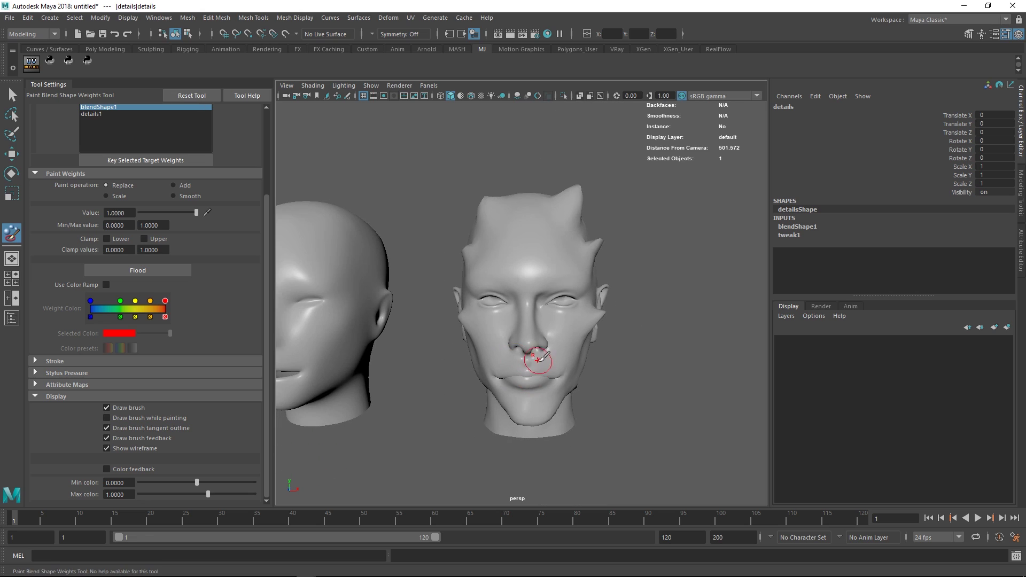
mouse_move(540, 359)
left_mouse_down("alt")
mouse_move(542, 348)
mouse_move(526, 345)
mouse_move(542, 355)
left_mouse_up("alt")
right_click_drag(542, 357, 565, 366, "alt")
left_click_drag(564, 366, 537, 369, "alt")
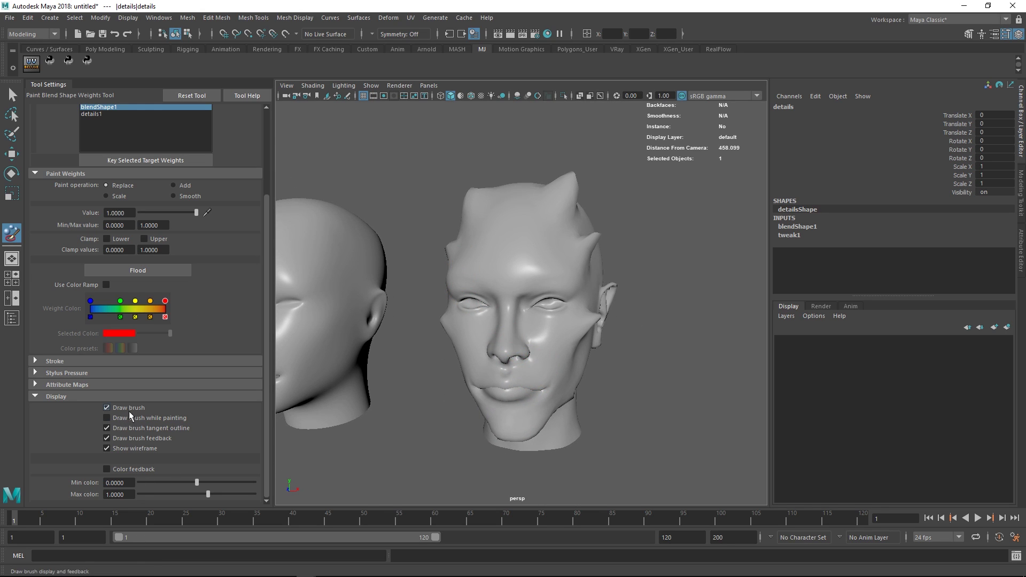
Turn on color feedback and erase the painted weight from the nose bridge between the eyes.
left_click(133, 465)
left_click_drag(530, 280, 508, 277, "alt")
right_click_drag(509, 277, 535, 288, "alt")
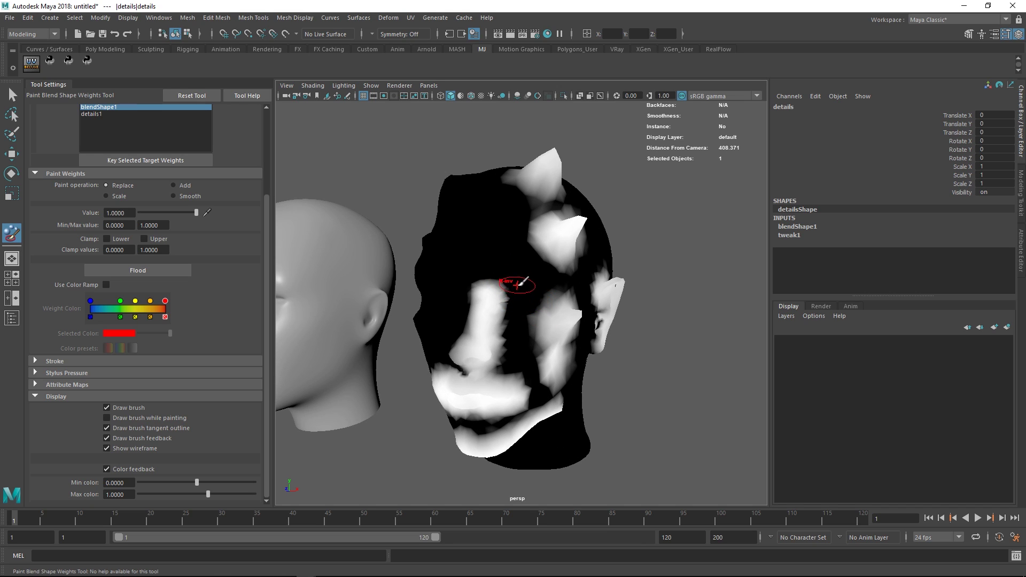
left_click_drag(517, 284, 478, 289, "ctrl")
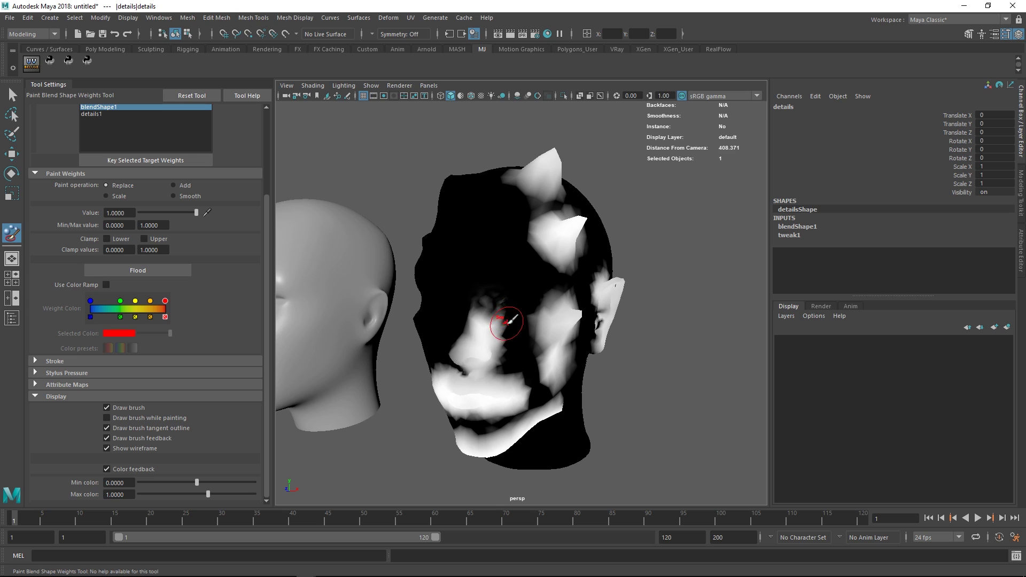
left_click_drag(506, 323, 495, 338, "ctrl")
Smooth the weights beside the temple spike, turn off color feedback and exit the weight painting tool.
mouse_move(496, 287)
left_mouse_down("shift")
mouse_move(491, 301)
mouse_move(551, 294)
mouse_move(558, 257)
mouse_move(548, 259)
mouse_move(539, 220)
left_mouse_up("shift")
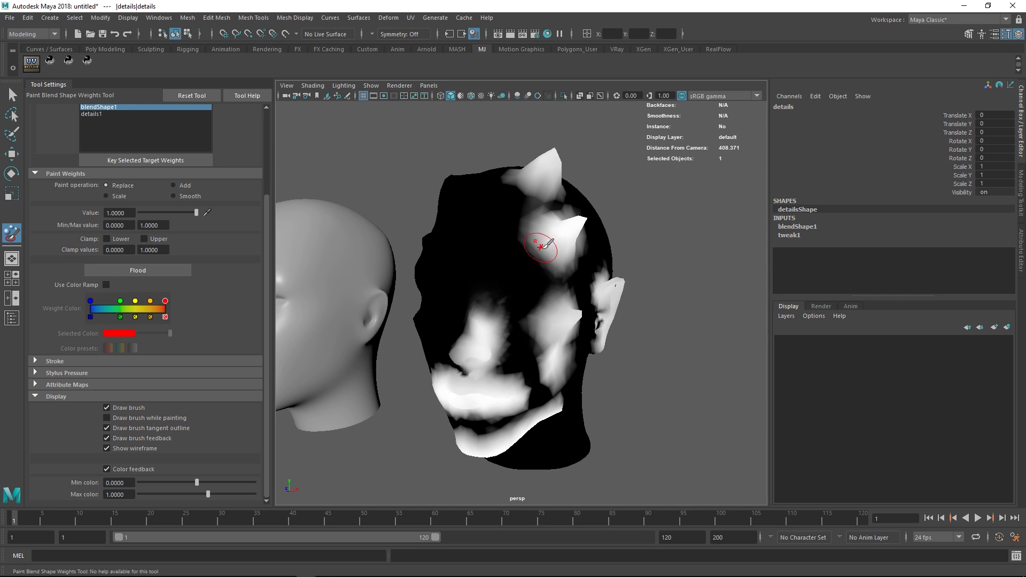
scroll(520, 274, "up", 3)
left_click(139, 470)
scroll(579, 301, "down", 3)
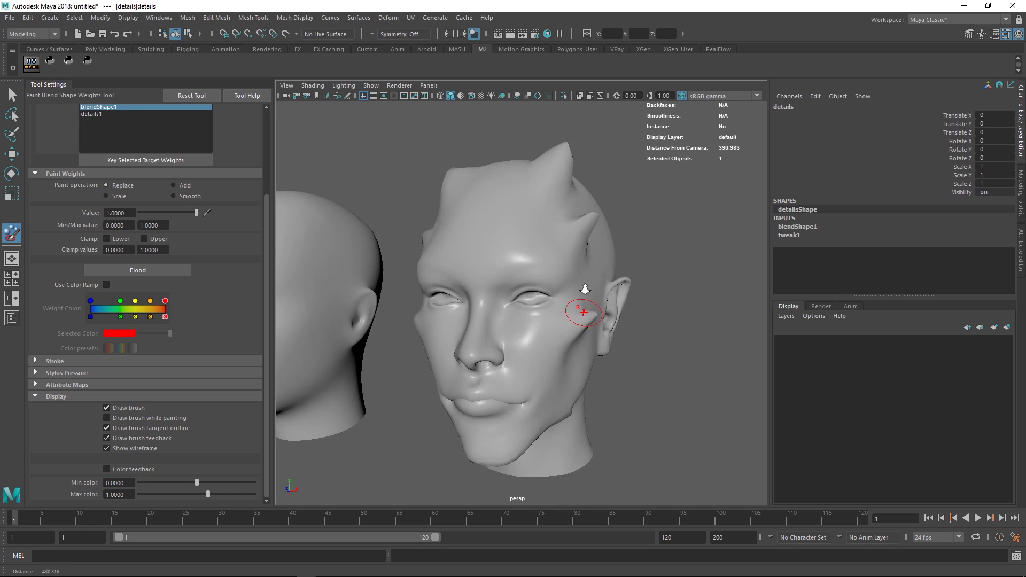
key("q")
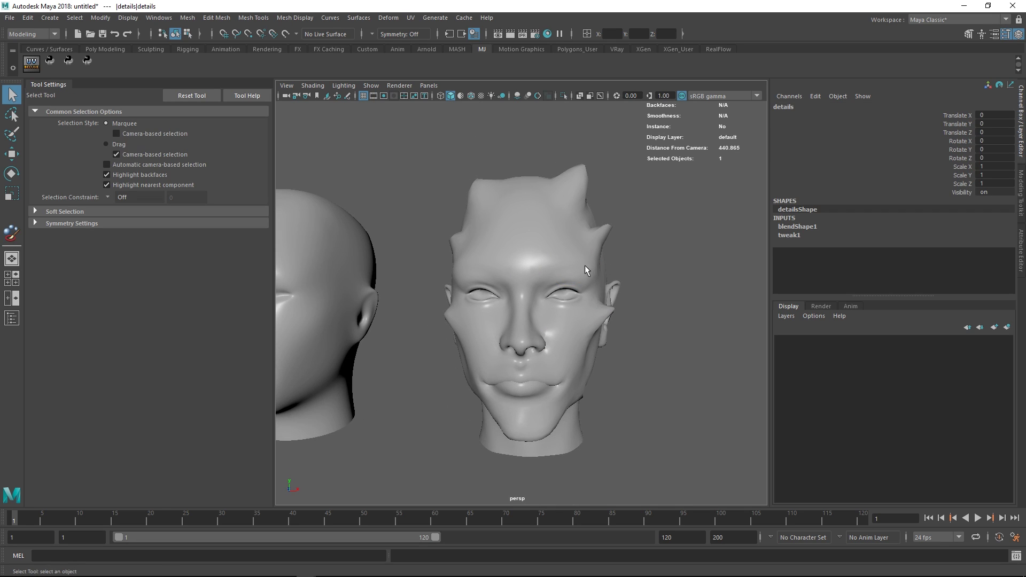
Select all vertices of the smooth head and repeat Average Vertices with 10 iterations.
scroll(594, 269, "down", 3)
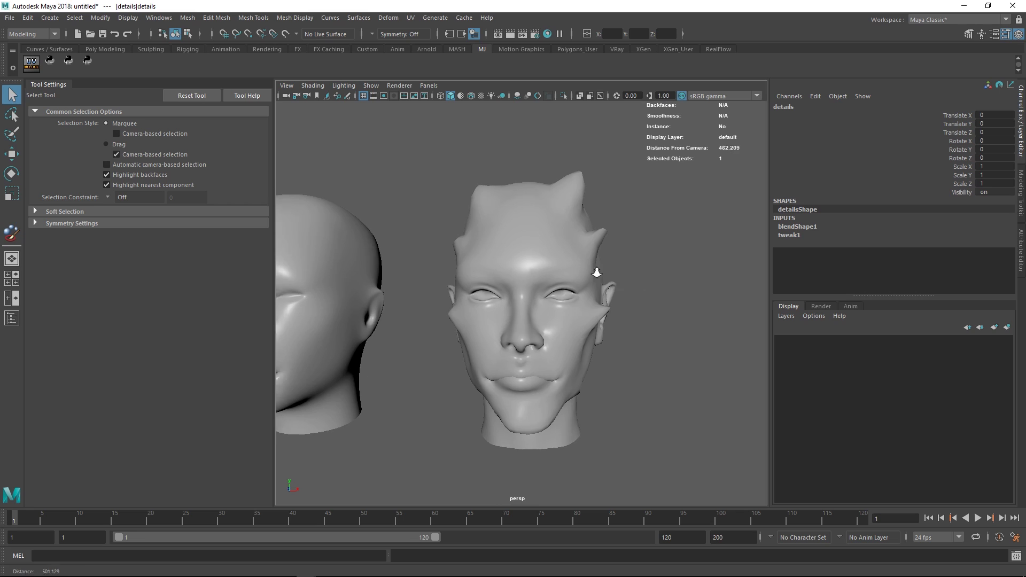
middle_click_drag(566, 262, 665, 251, "alt")
middle_click_drag(694, 307, 658, 306, "alt")
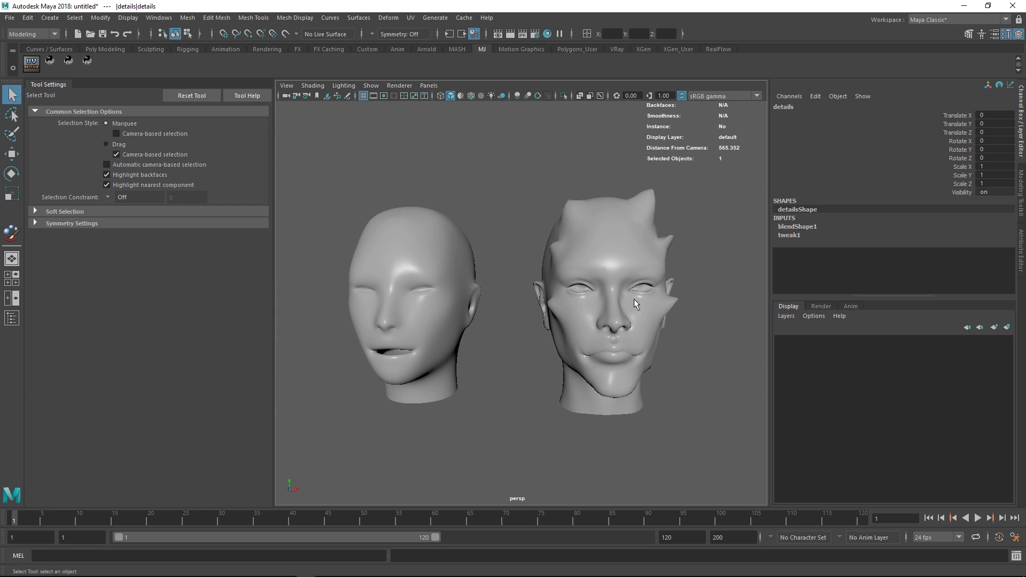
left_click(439, 257)
key("ctrl+F9")
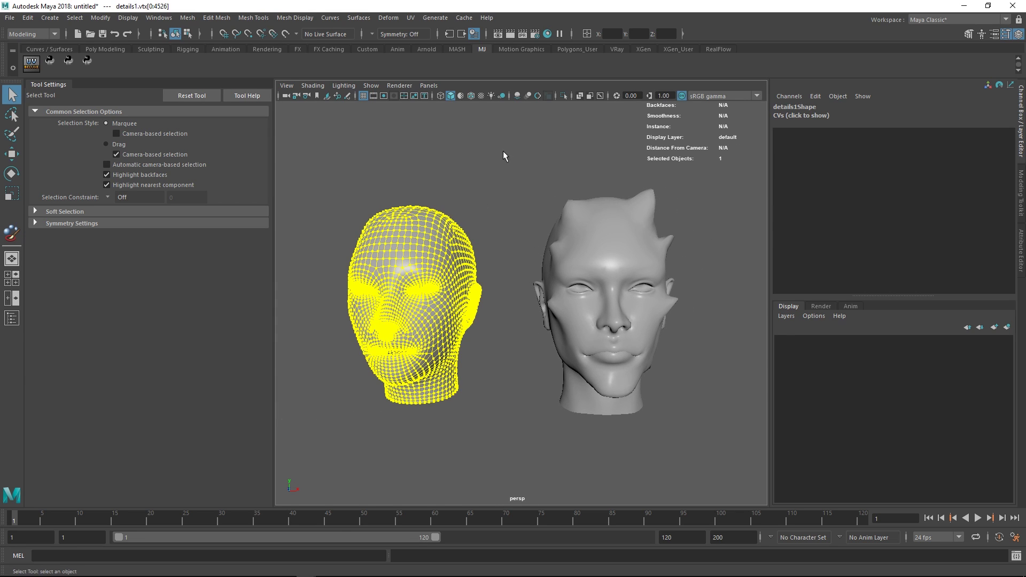
left_click_drag(502, 151, 320, 505)
scroll(454, 291, "up", 1)
key("g")
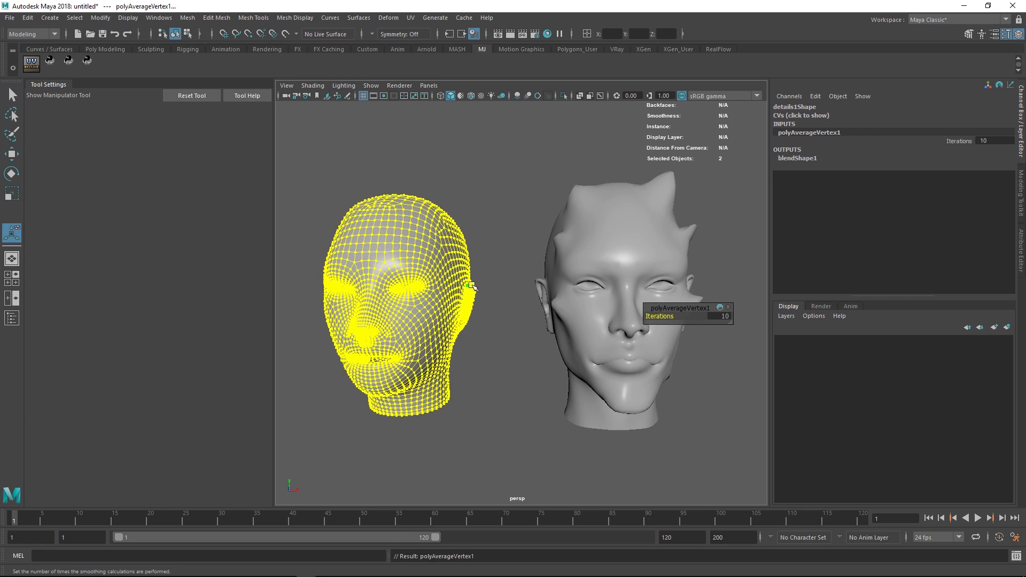
Undo and redo the vertex averaging to compare its effect on the horned head.
left_click_drag(472, 285, 464, 284, "alt")
right_click_drag(481, 190, 488, 319, "alt")
key("ctrl+z")
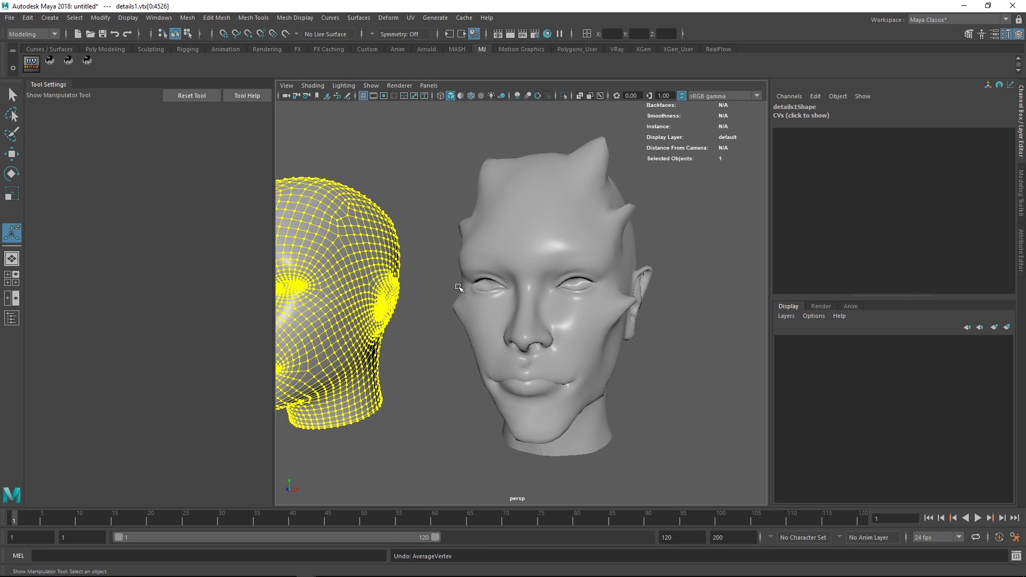
key("shift+z")
key("ctrl+z")
key("shift+z")
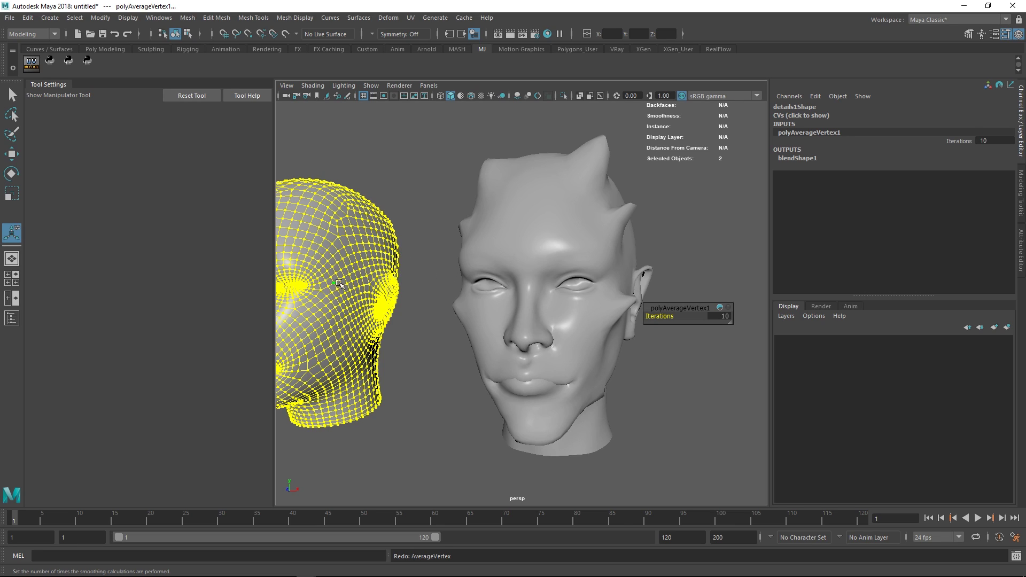
Return to object selection, select the horned head and set its blendShape1 details1 weight to -2.
right_click_drag(338, 282, 374, 254)
left_click(528, 226)
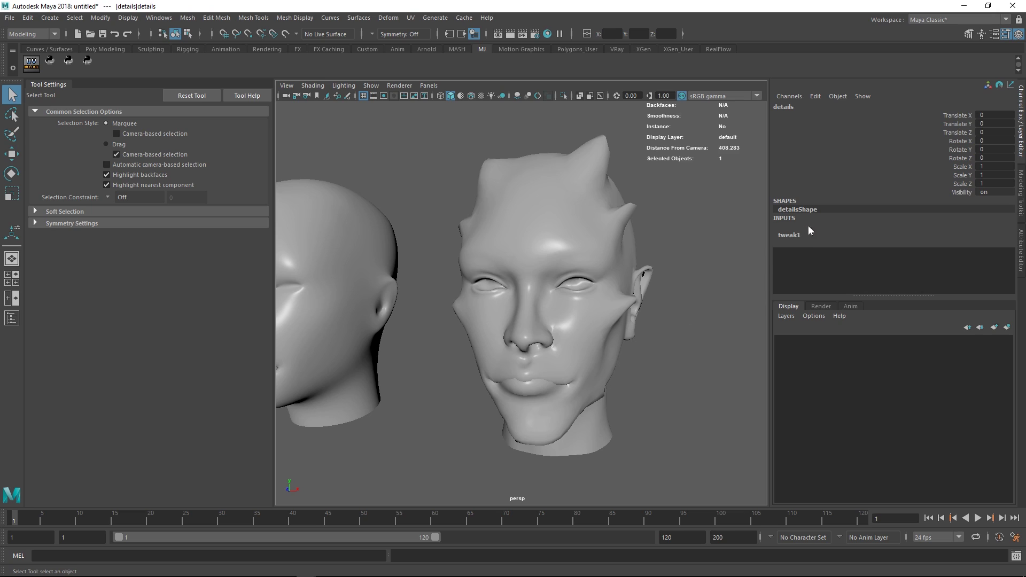
left_click(807, 226)
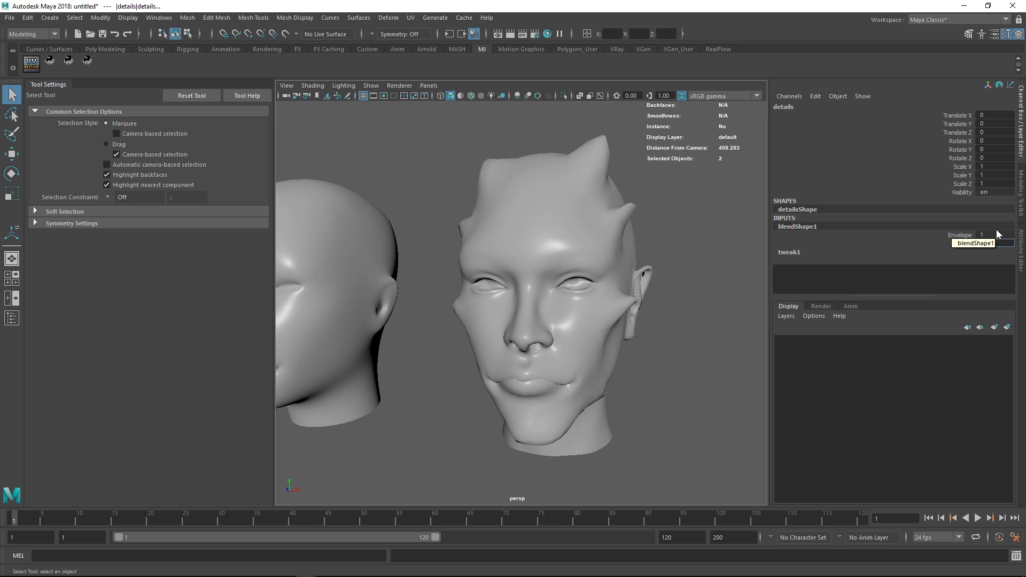
key("Return")
left_click_drag(625, 257, 584, 271, "alt")
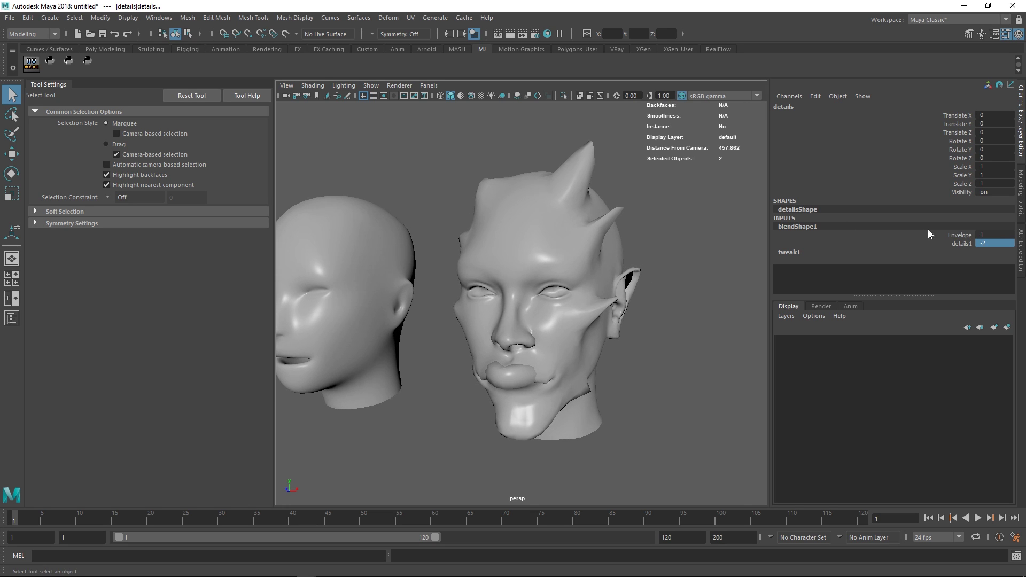
Set the details1 weight to -10, inspect the exaggerated head from different sides and clear the selection.
left_click(990, 243)
key("Return")
scroll(580, 264, "down", 5)
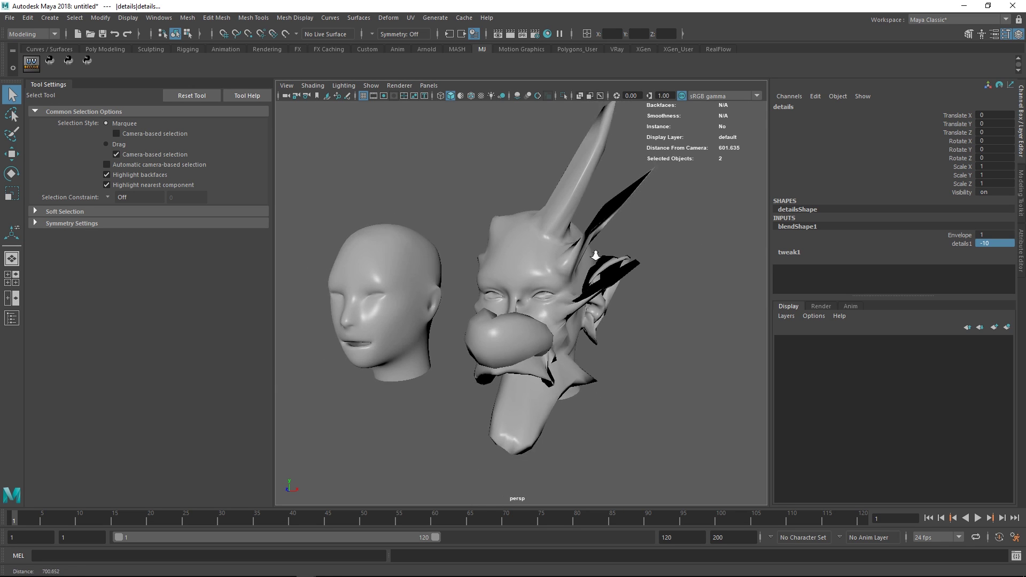
mouse_move(578, 265)
left_mouse_down("alt")
mouse_move(600, 262)
mouse_move(563, 265)
mouse_move(582, 266)
left_mouse_up("alt")
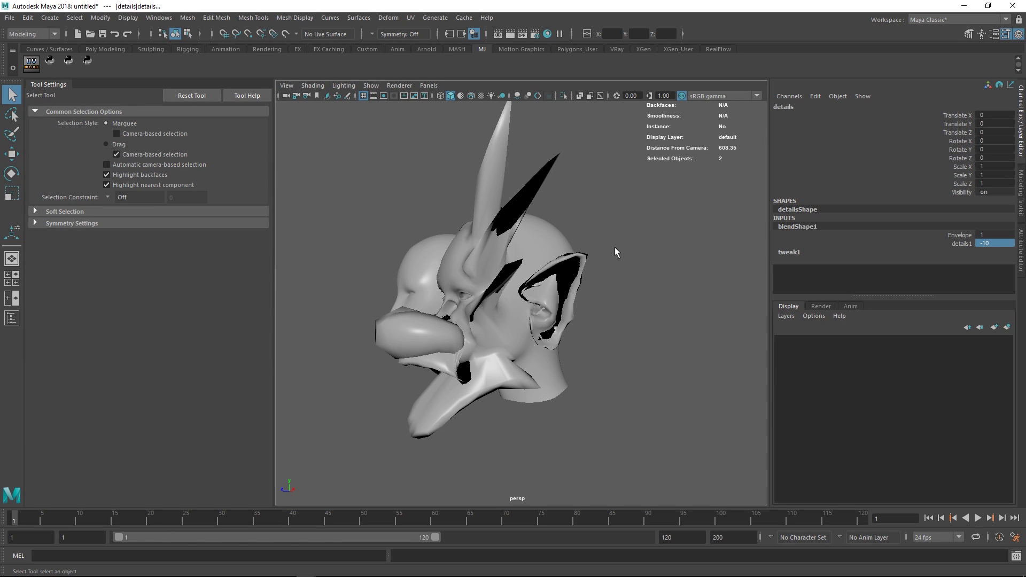
left_click_drag(618, 263, 639, 334, "alt")
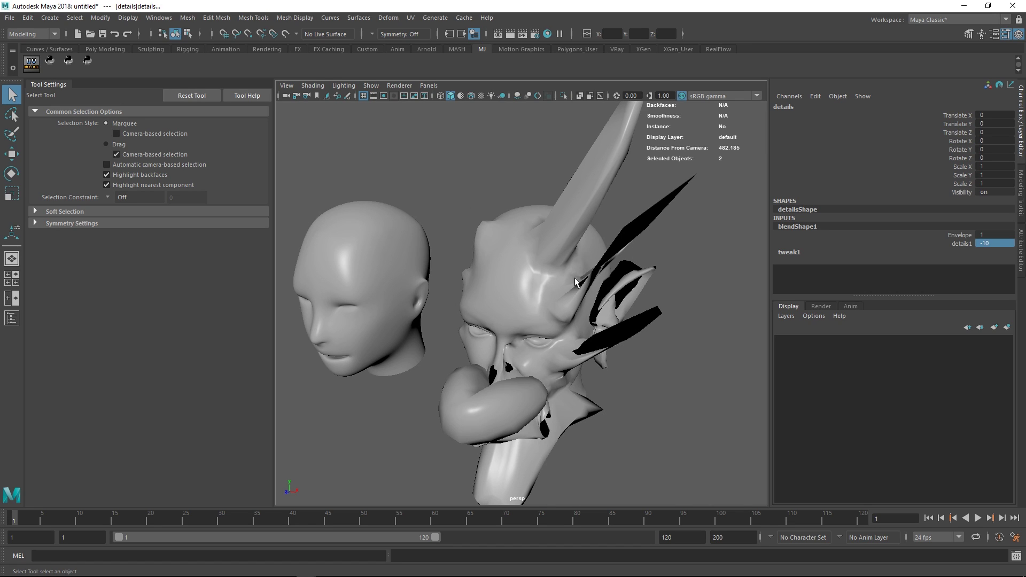
left_click_drag(585, 295, 572, 303, "alt")
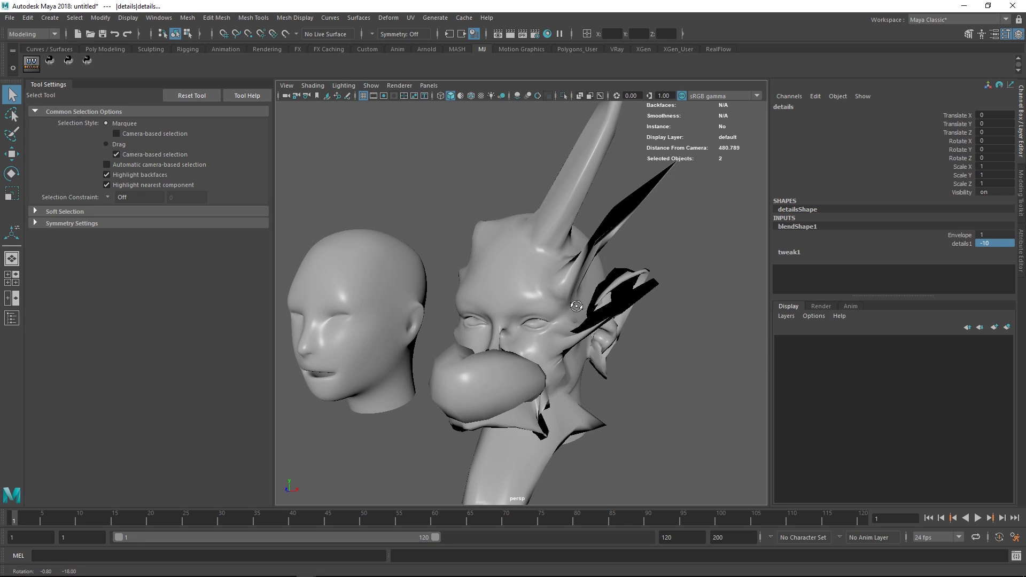
right_click_drag(573, 302, 559, 288, "alt")
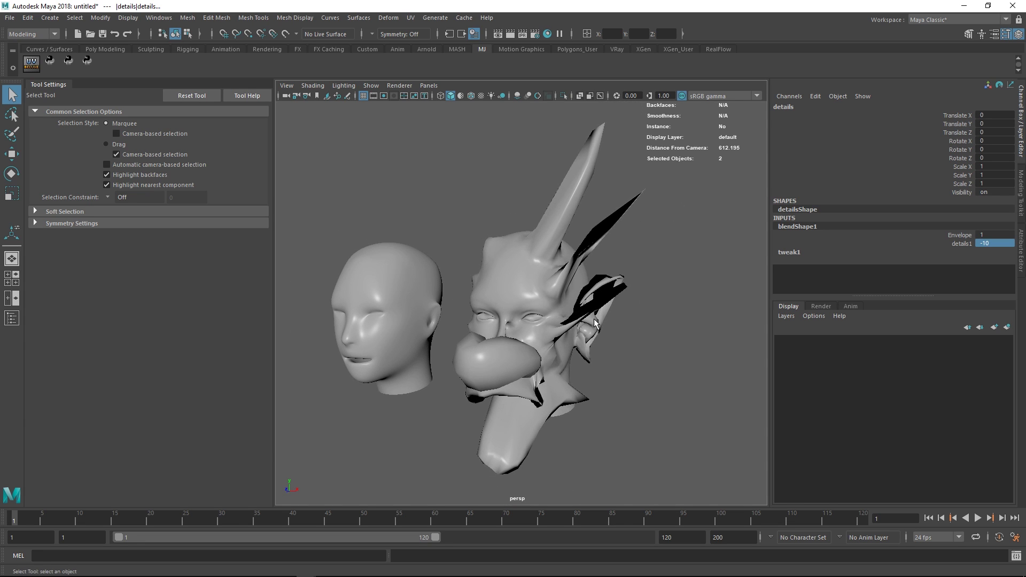
left_click(687, 364)
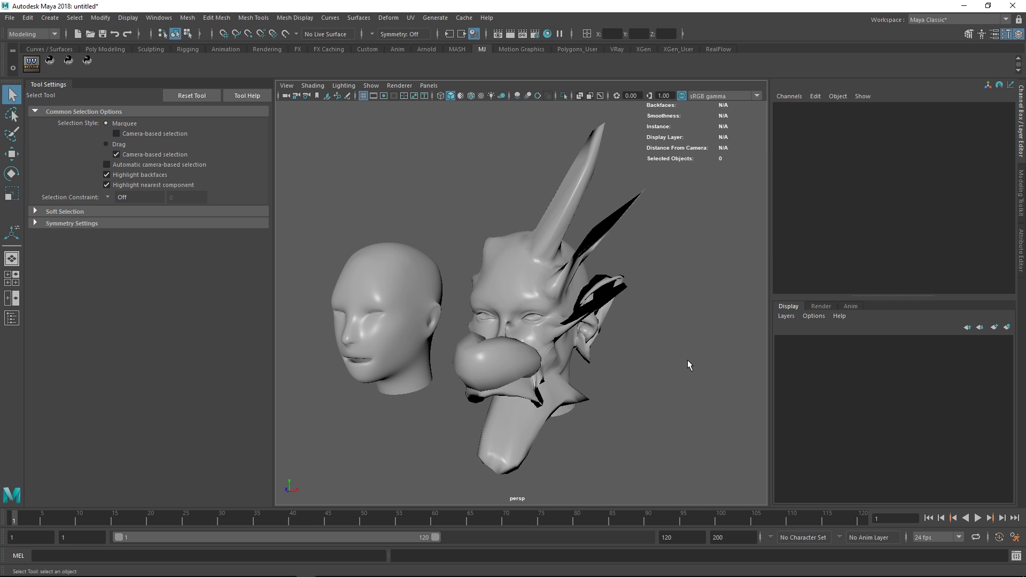
Open the Outliner and examine the horned head's stretched mouth, cheek spike and ear up close.
key("shift+o")
left_click_drag(727, 94, 785, 92)
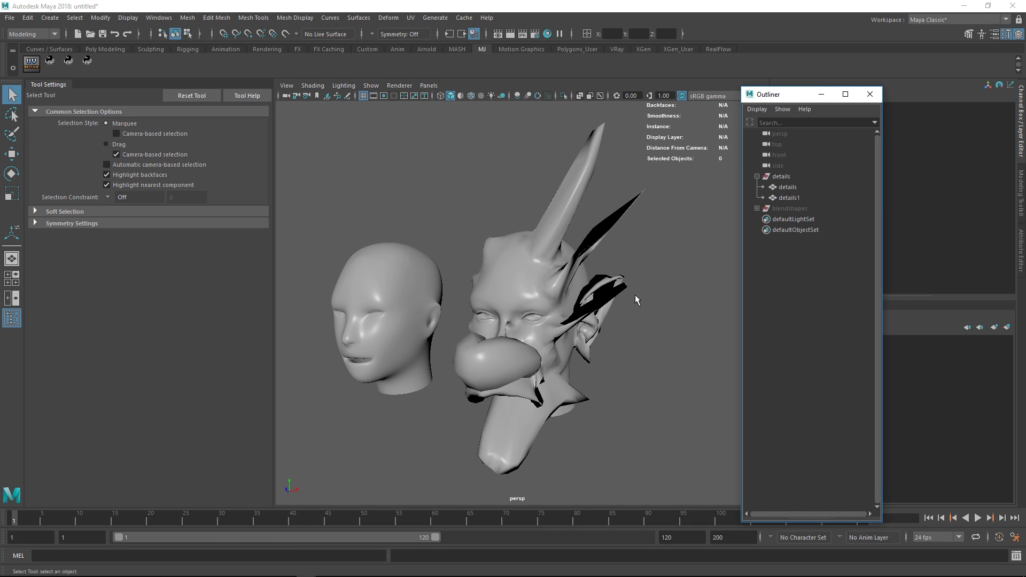
left_click_drag(634, 295, 655, 295, "alt")
right_click_drag(655, 295, 680, 340, "alt")
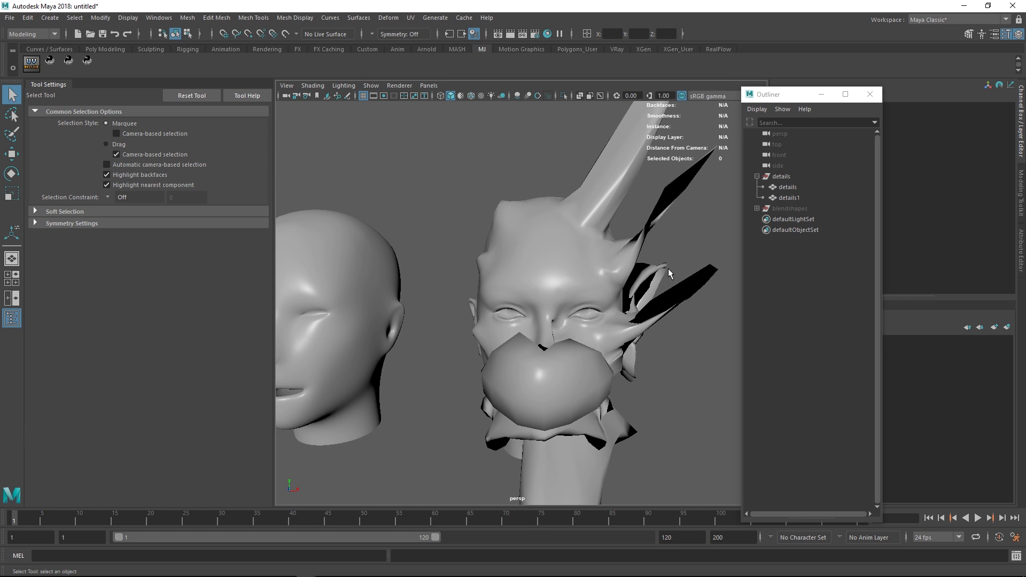
left_click_drag(636, 339, 633, 279, "alt")
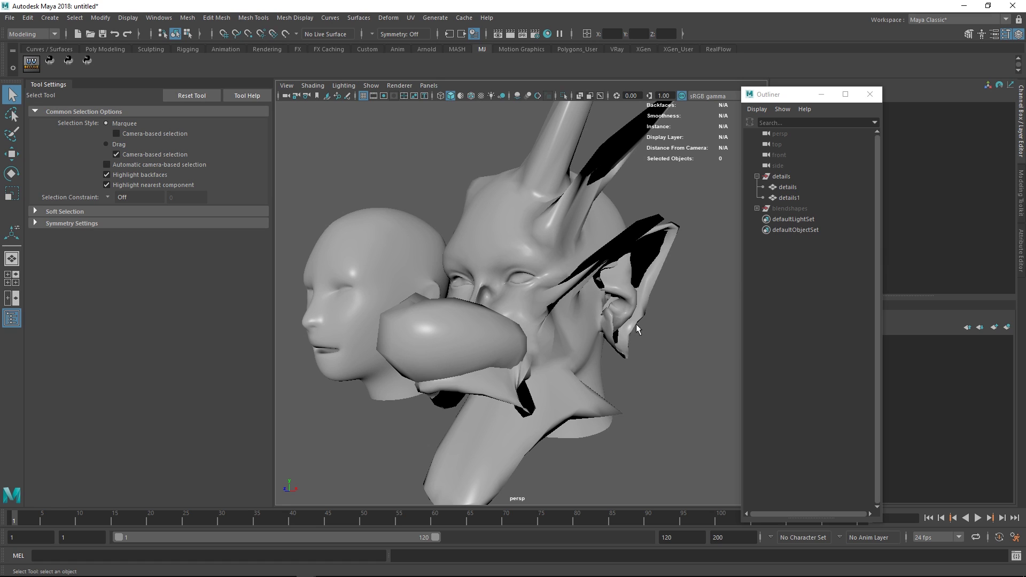
right_click_drag(515, 286, 573, 338, "alt")
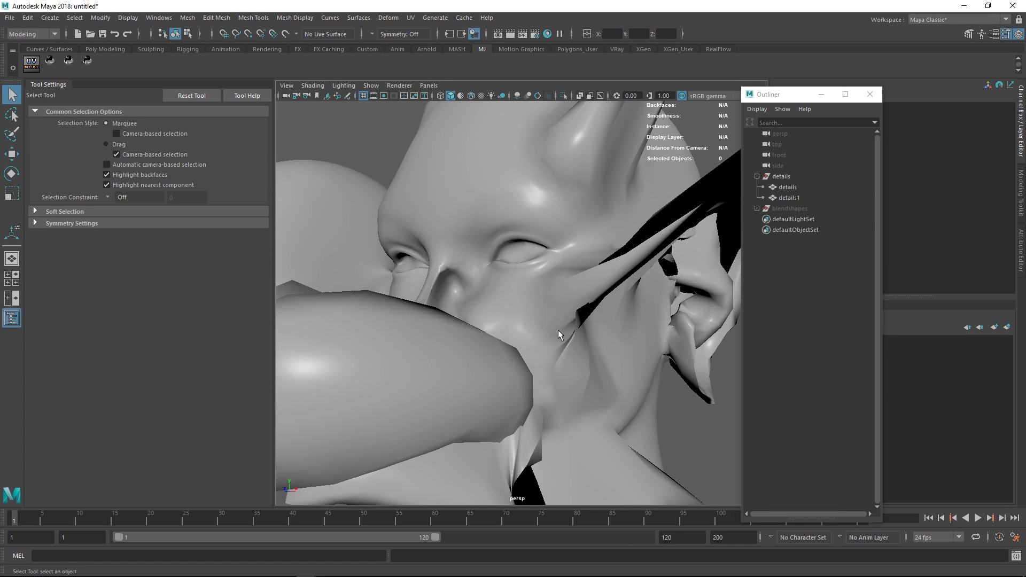
left_click_drag(557, 328, 566, 291, "alt")
right_click_drag(566, 290, 557, 257, "alt")
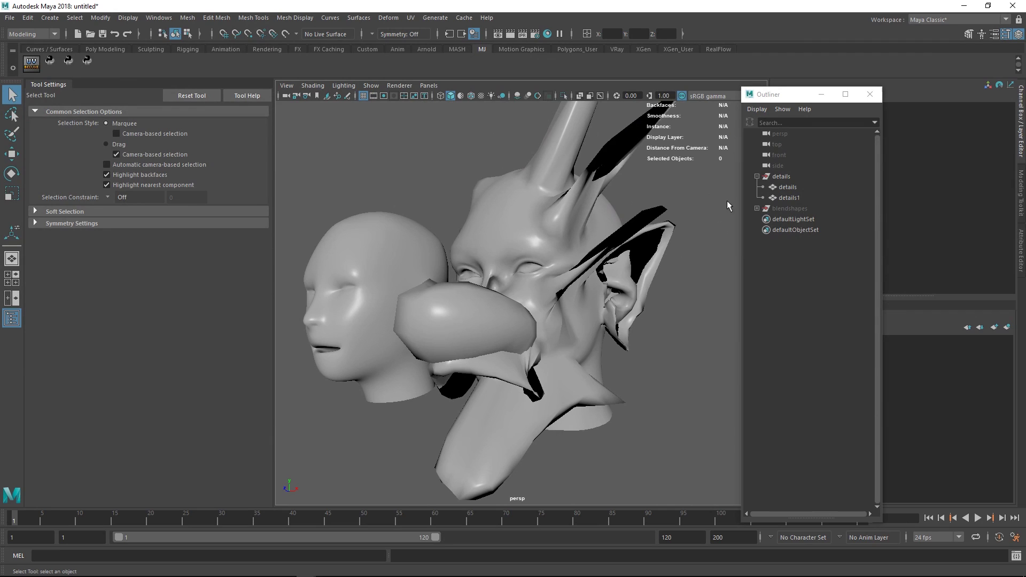
Hide the details group and show the hidden blendshapes group.
left_click(756, 176)
left_click(780, 176)
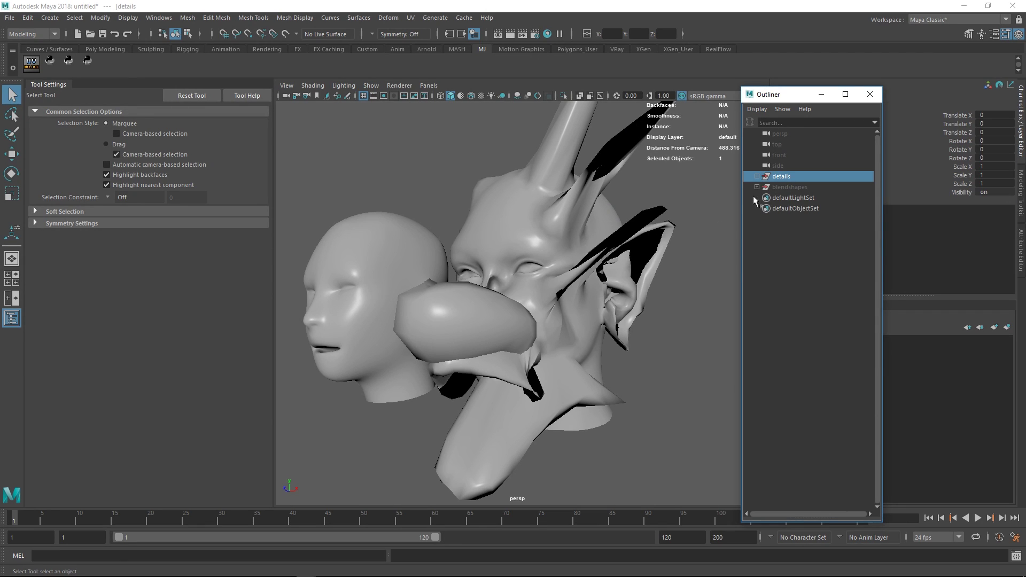
key("ctrl+h")
left_click(781, 187)
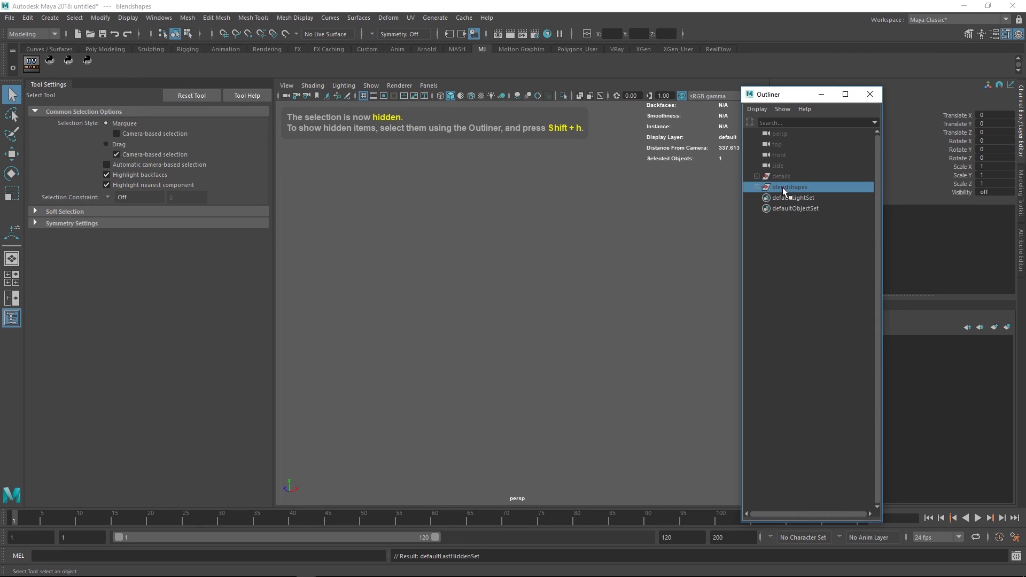
key("shift+h")
Clear the selection and move the Outliner window clear of the three heads in the blendshapes group.
middle_click_drag(615, 207, 513, 216, "alt")
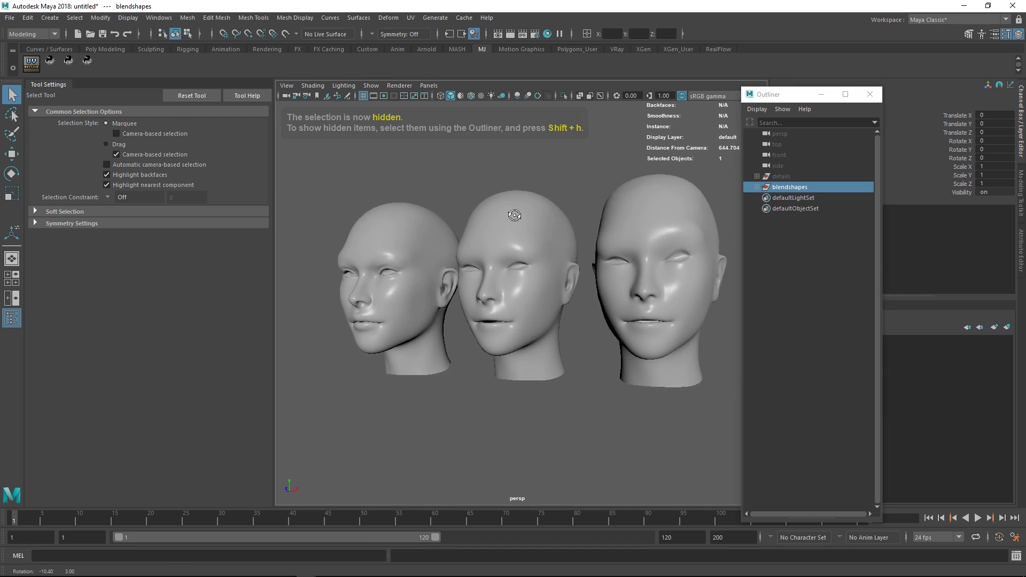
left_click_drag(512, 216, 562, 224, "alt")
left_click(516, 184)
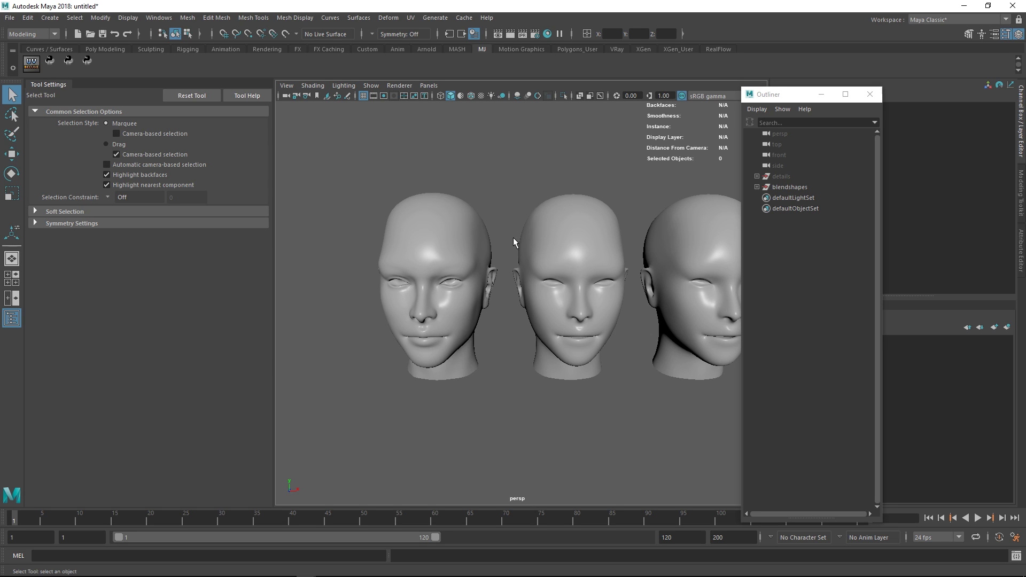
left_click_drag(551, 223, 547, 239, "alt")
middle_click_drag(567, 236, 538, 248, "alt")
left_click_drag(762, 91, 796, 83)
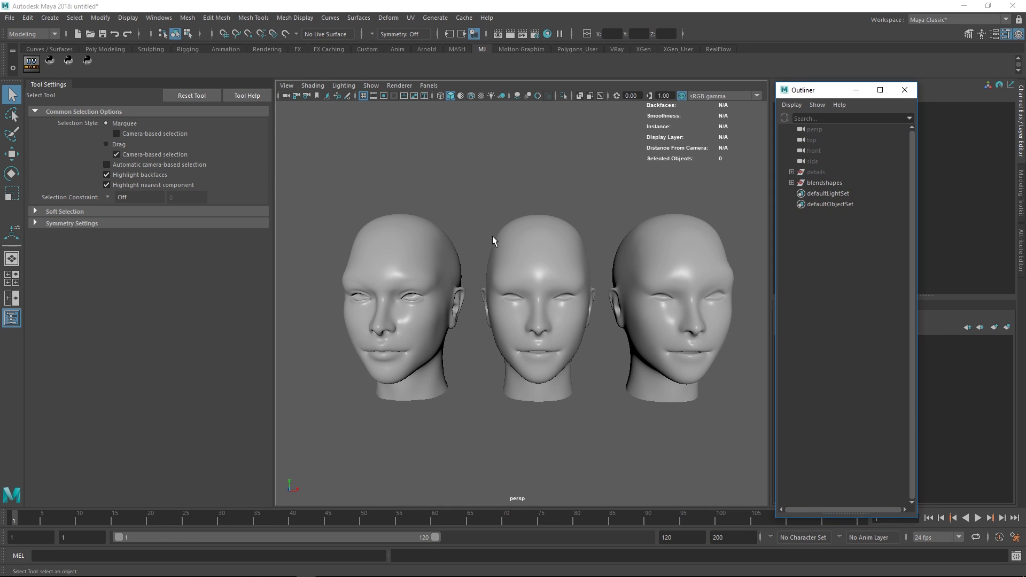
Turn on Selection Highlighting, check it on the headSharp head and clear the selection.
left_click_drag(492, 236, 490, 249, "alt")
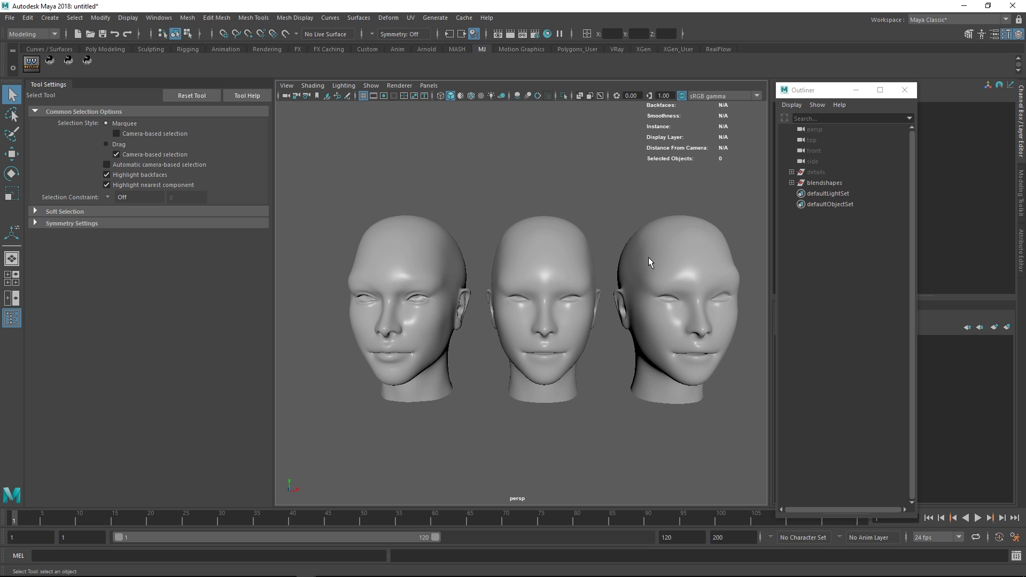
left_click_drag(436, 188, 354, 378)
left_click(370, 86)
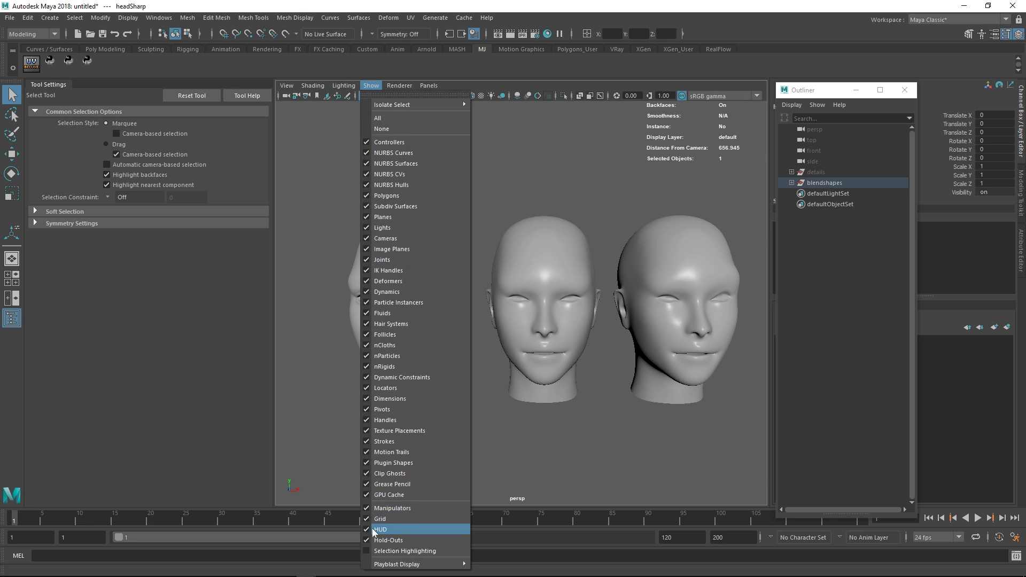
left_click(379, 551)
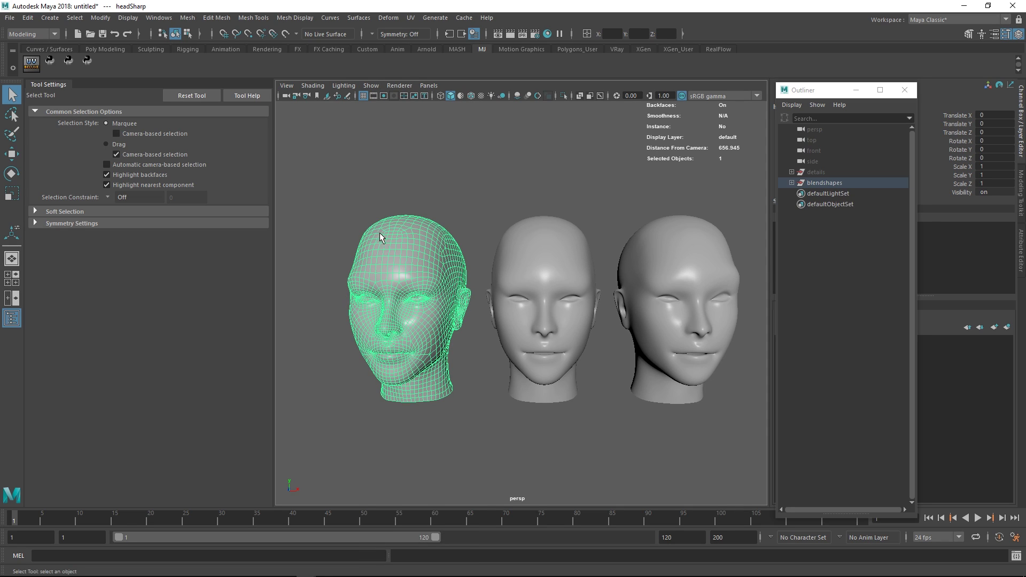
left_click(438, 206)
left_click(426, 259)
middle_click_drag(431, 259, 483, 252, "alt")
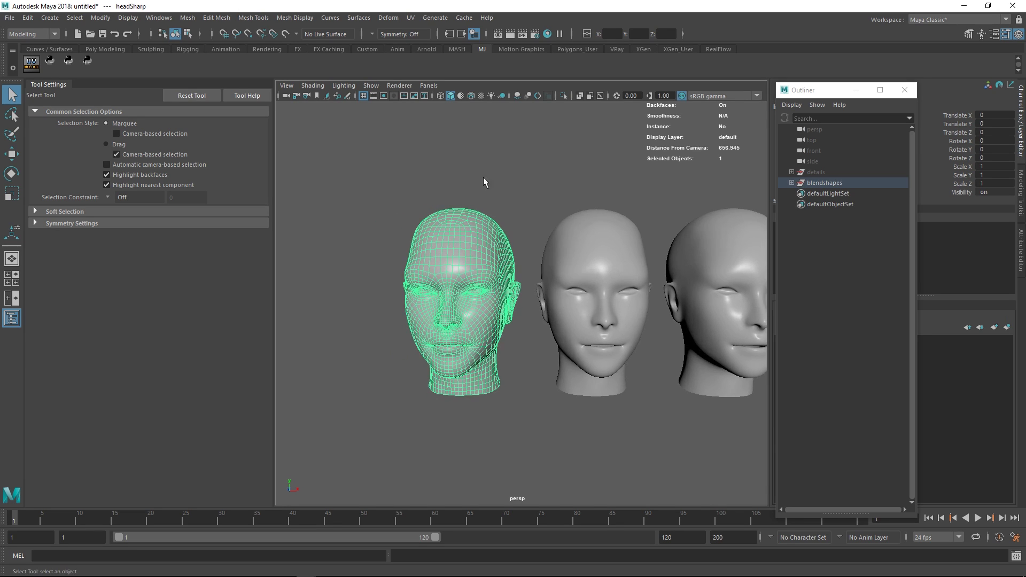
left_click(379, 335)
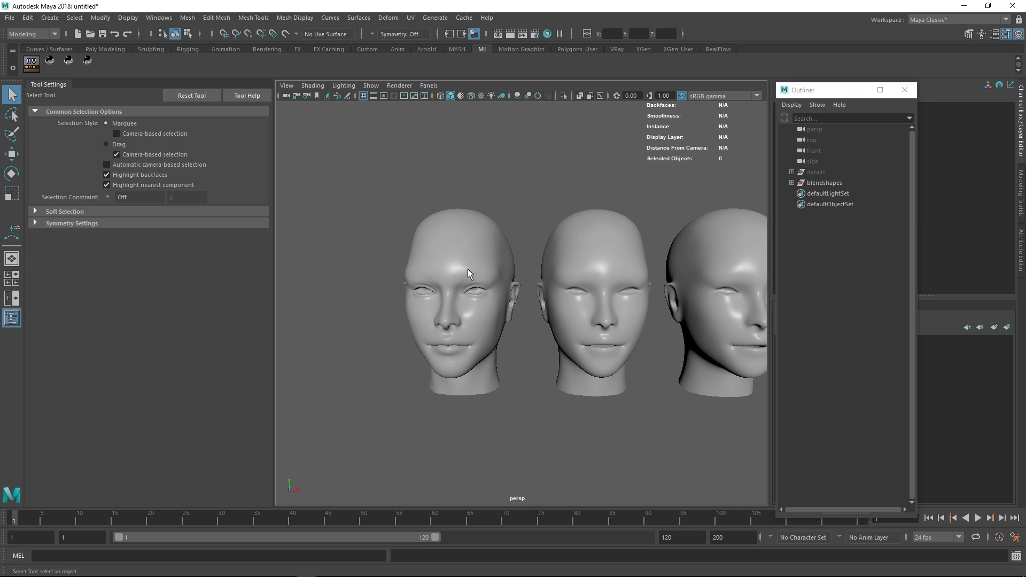
Compare the facial features of the headSharp and headSoft heads up close and from different angles.
scroll(480, 272, "up", 3)
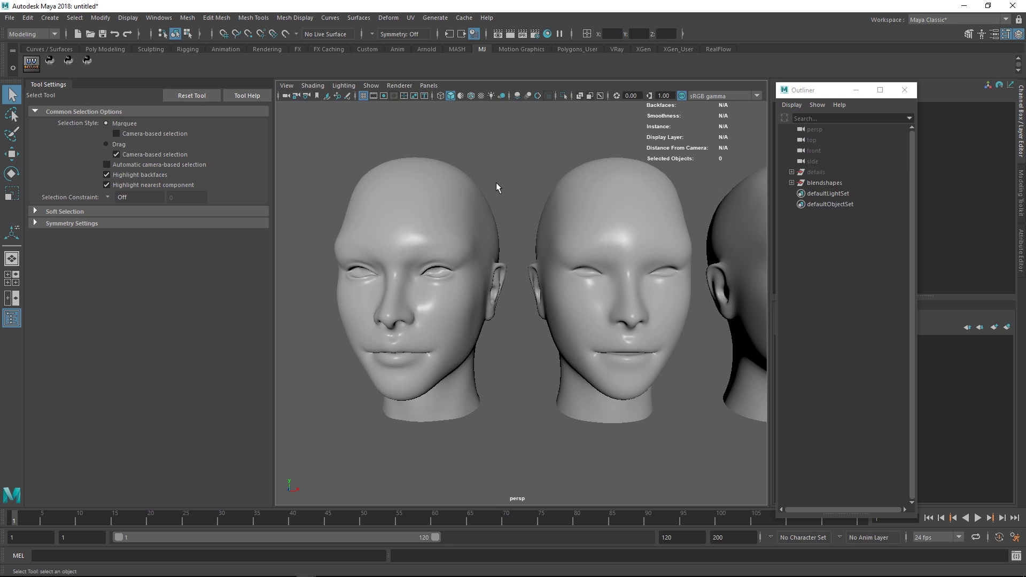
scroll(485, 265, "down", 3)
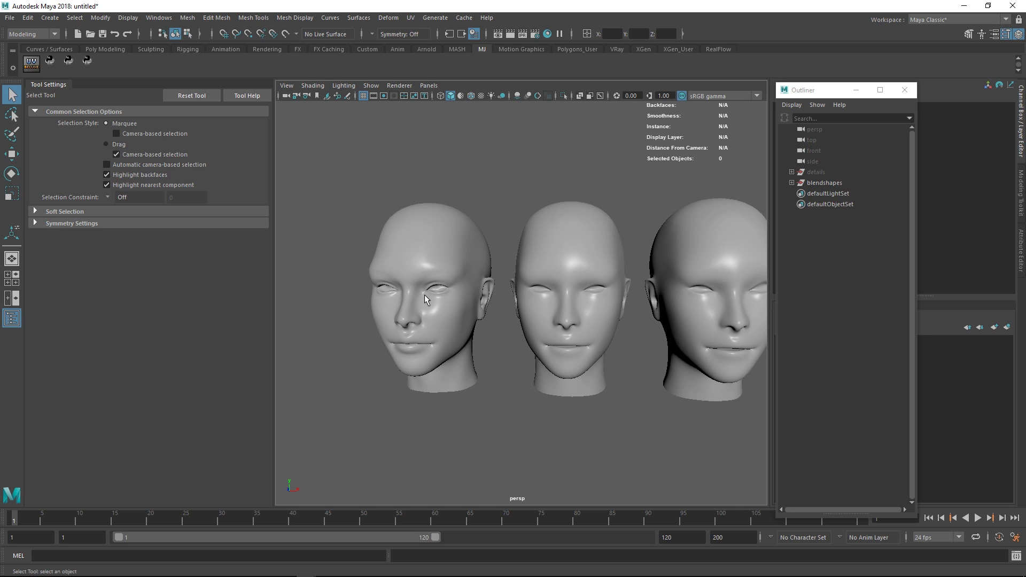
left_click_drag(586, 199, 586, 203, "alt")
scroll(594, 214, "up", 2)
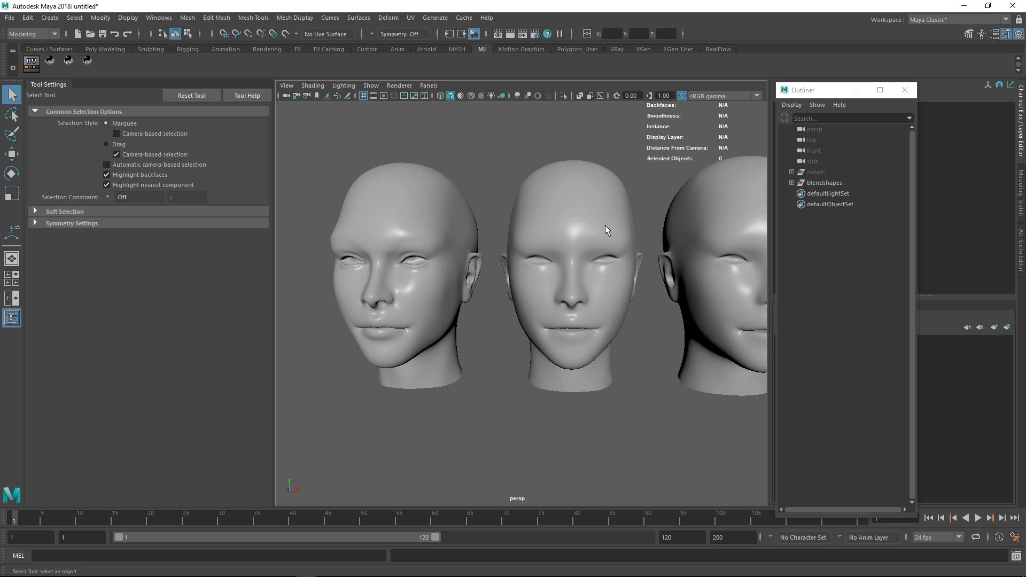
left_click(581, 205)
left_click_drag(591, 248, 564, 246, "alt")
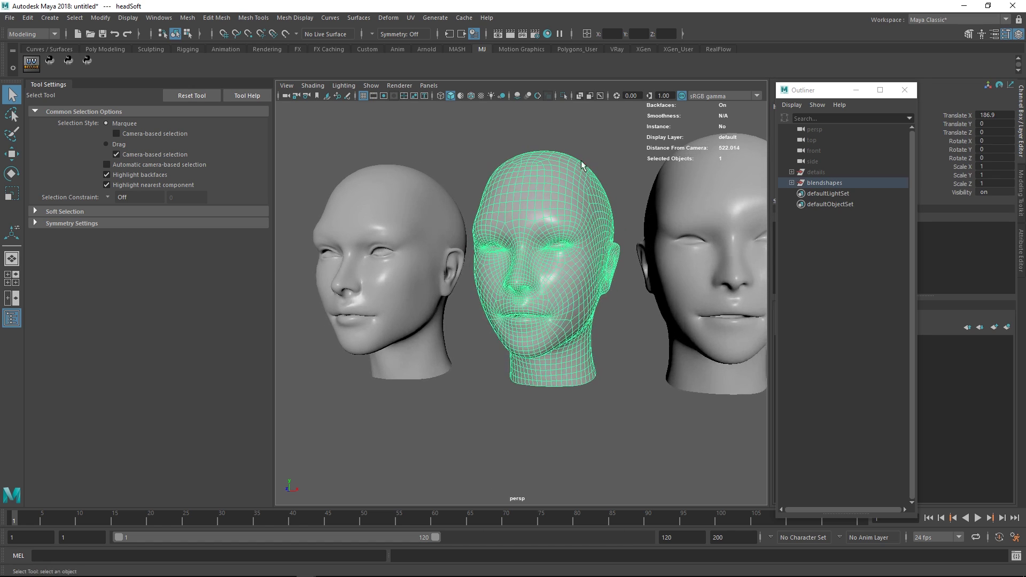
left_click(583, 161)
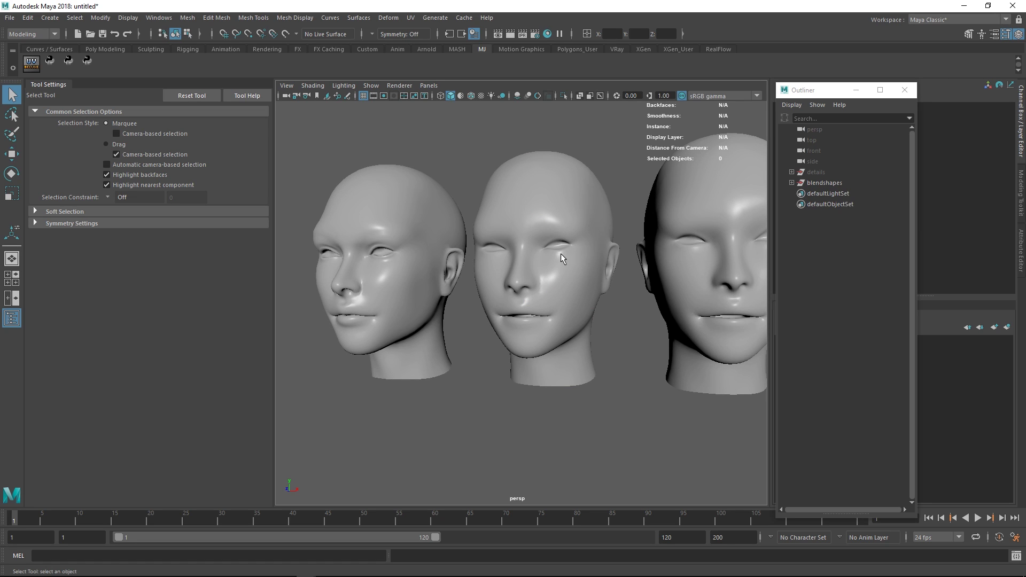
left_click_drag(560, 254, 553, 238, "alt")
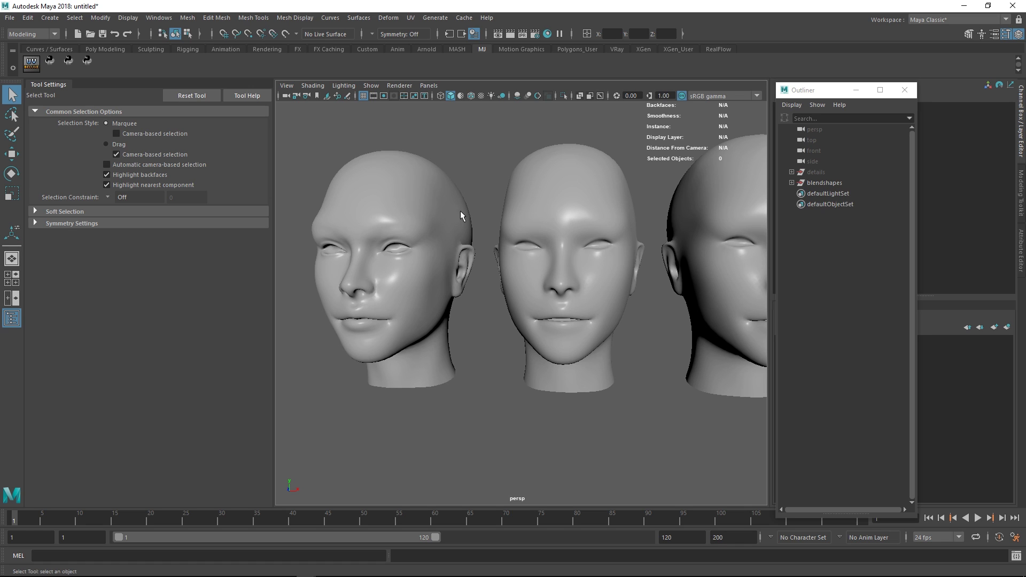
right_click_drag(617, 217, 571, 207, "alt")
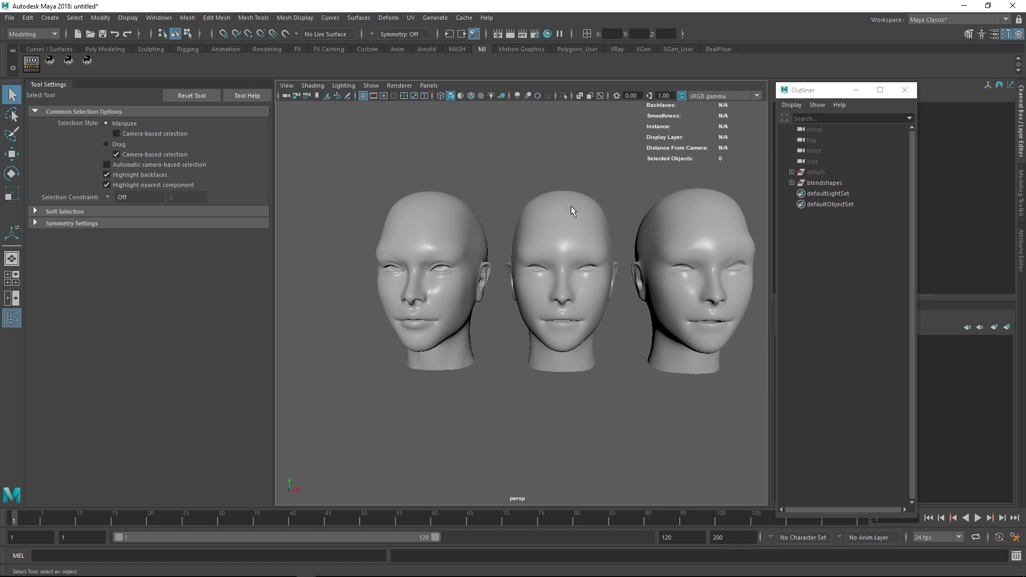
Create a blend shape on the headSharp head with the headSoft head as its target.
left_click(562, 234)
left_click(459, 243, "shift")
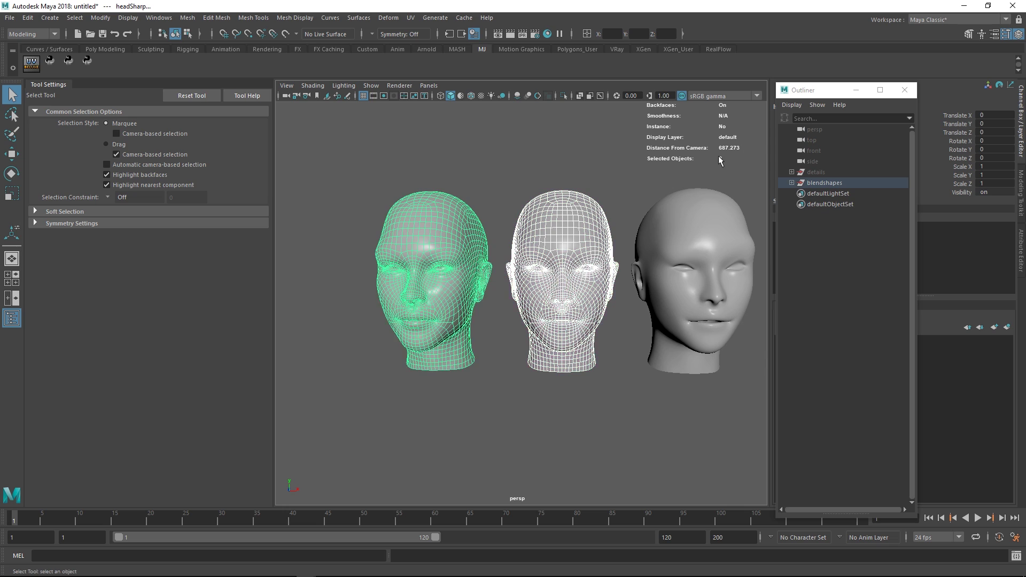
left_click(388, 18)
left_click(401, 42)
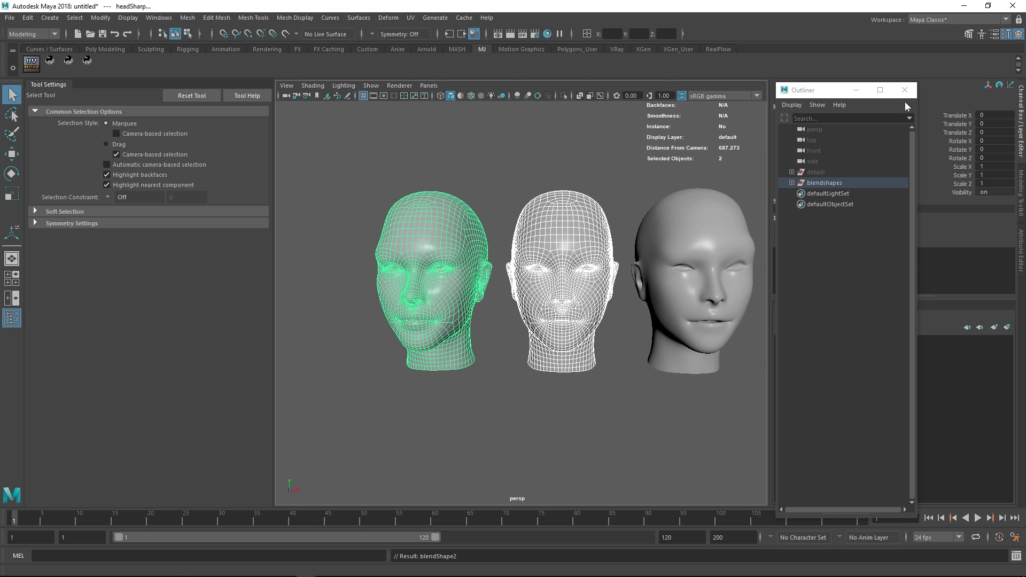
Move the Outliner clear of the channel values and turn off Selection Highlighting with the headSharp head selected.
left_click_drag(852, 90, 256, 121)
left_click(440, 216)
key("f")
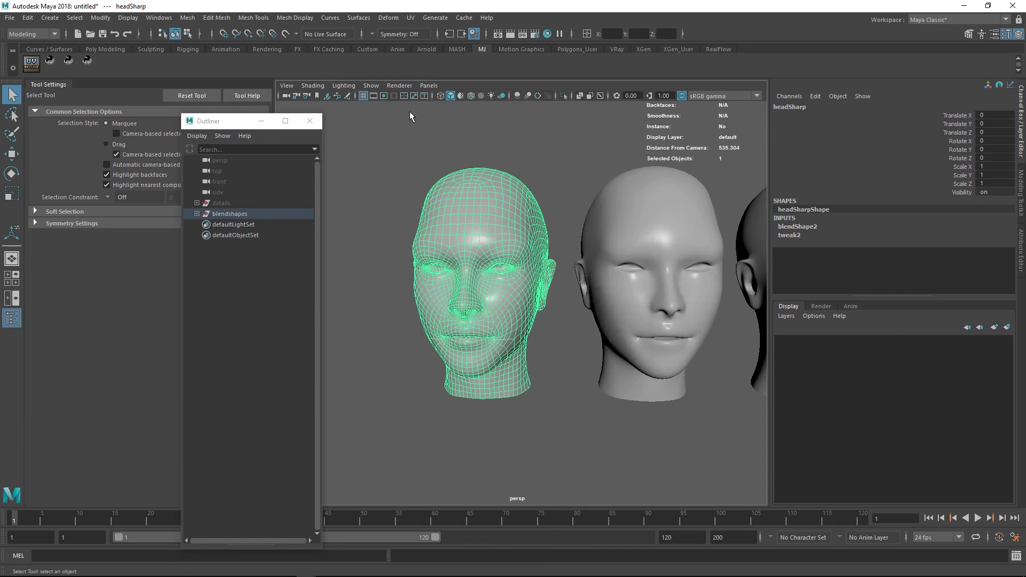
left_click(371, 86)
left_click(384, 550)
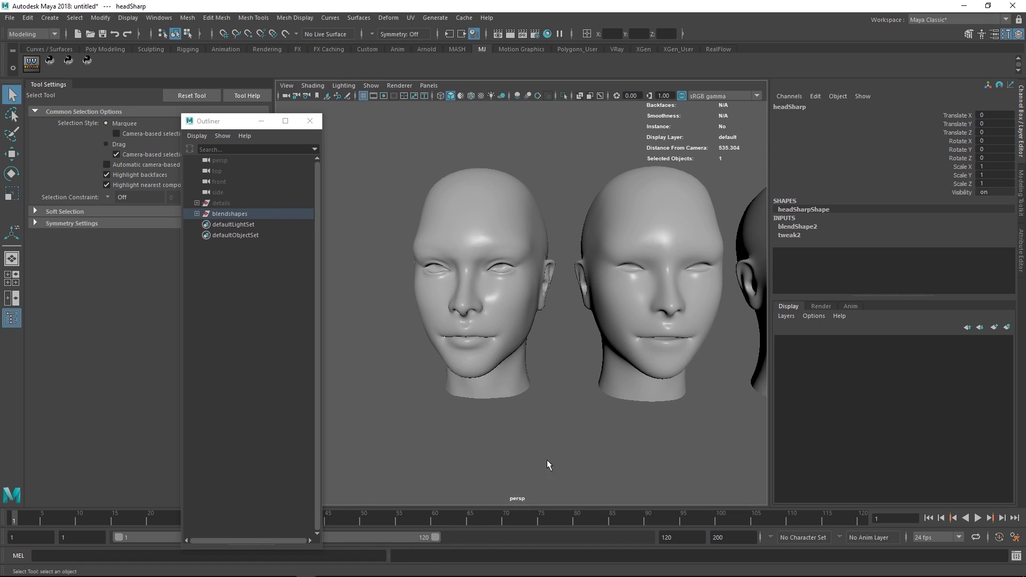
Slide the headSoft weight back and forth on headSharp's blend shape, also with Wireframe on Shaded enabled, to examine how the surface changes.
left_click(798, 226)
left_click(953, 244)
scroll(611, 252, "up", 5)
left_click_drag(612, 251, 562, 277, "alt")
mouse_move(562, 277)
middle_mouse_down()
mouse_move(578, 277)
mouse_move(567, 271)
middle_mouse_up()
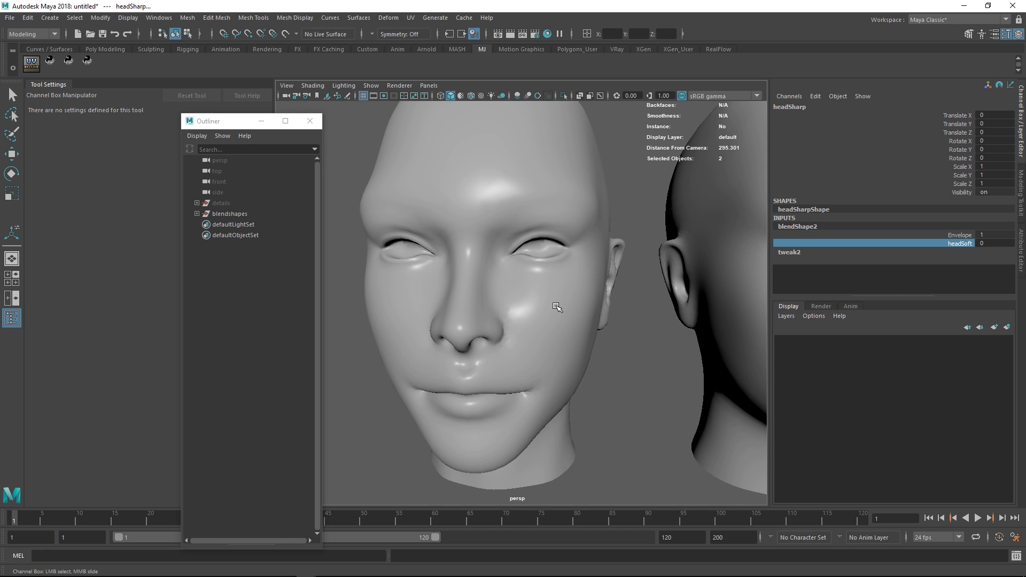
mouse_move(565, 315)
left_mouse_down("alt")
mouse_move(534, 338)
mouse_move(597, 334)
mouse_move(588, 291)
left_mouse_up("alt")
left_click(471, 95)
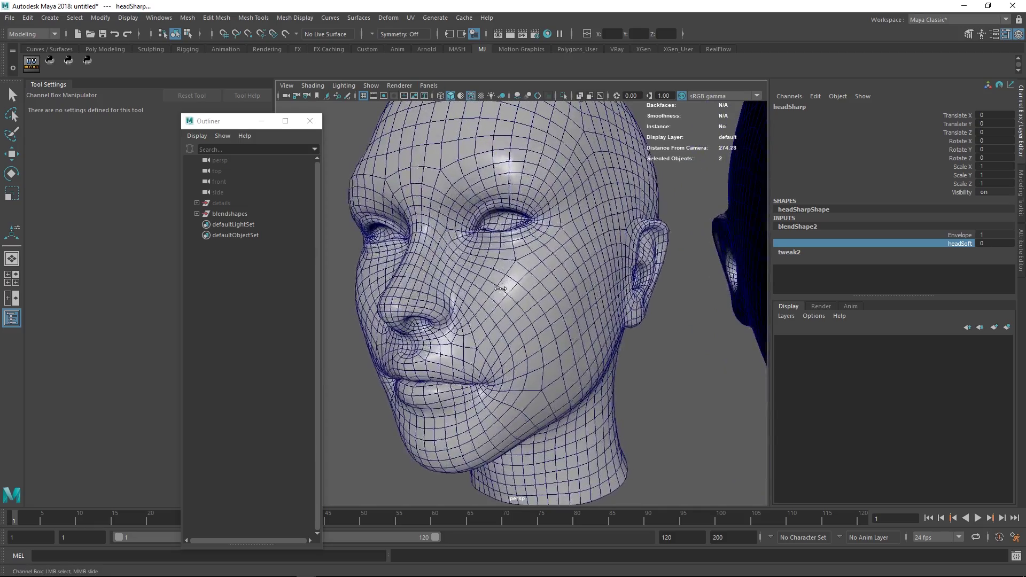
mouse_move(505, 287)
middle_mouse_down()
mouse_move(532, 296)
mouse_move(499, 294)
middle_mouse_up()
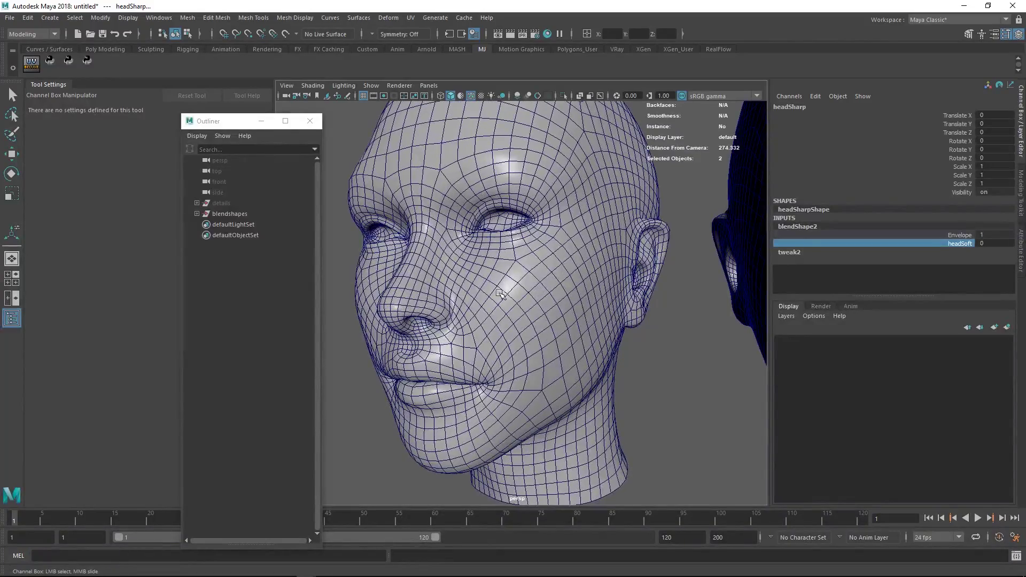
Delete the headSharp head's construction history to remove its blend shape.
right_click_drag(594, 319, 532, 315, "alt")
left_click_drag(532, 314, 561, 315, "alt")
key("q")
left_click(556, 354)
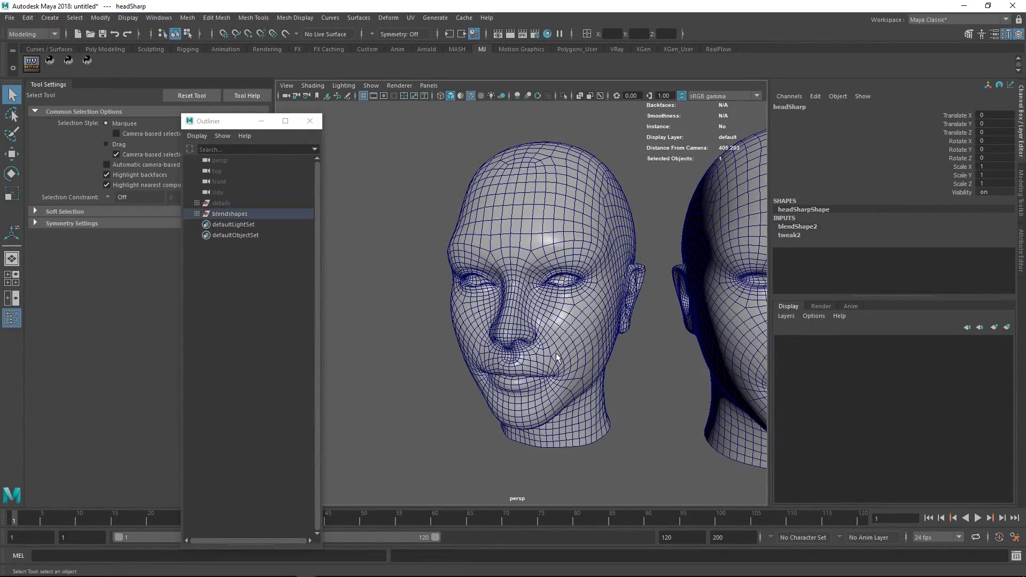
key("alt+shift+d")
key("a")
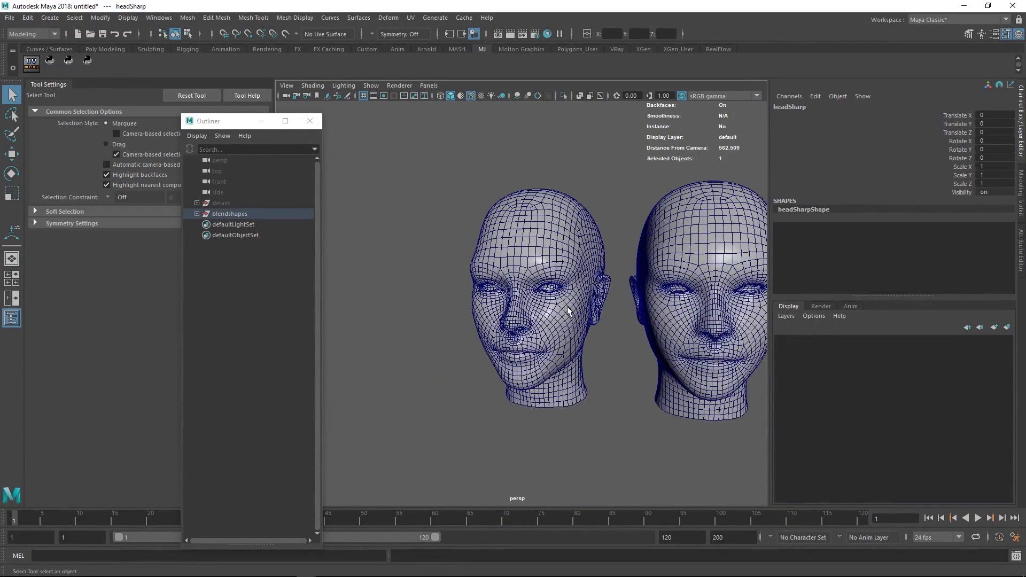
Undo the history deletion on the headSharp head, then delete its history again.
middle_click_drag(595, 302, 537, 293, "alt")
right_click_drag(537, 292, 573, 291, "alt")
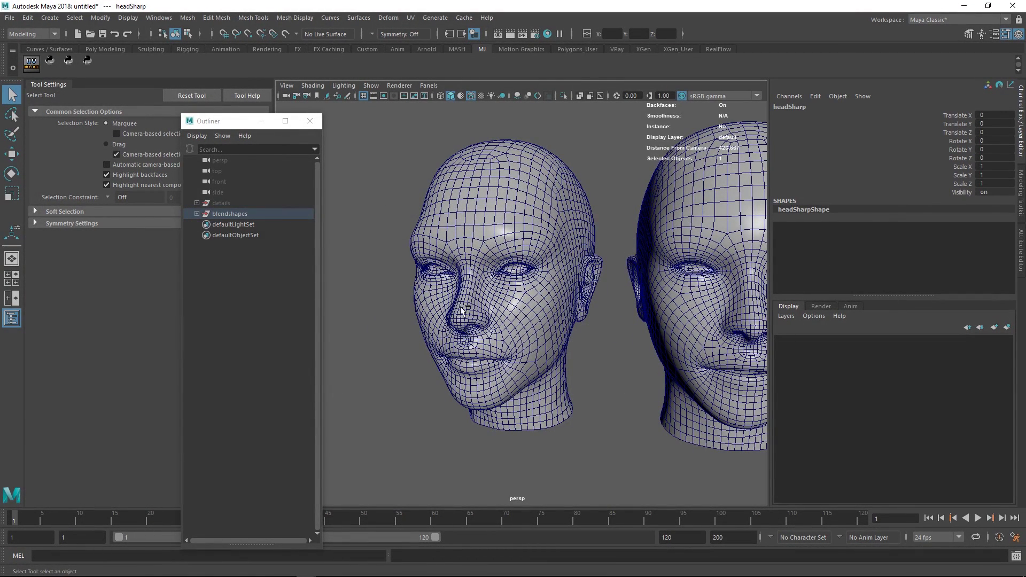
key("ctrl+z")
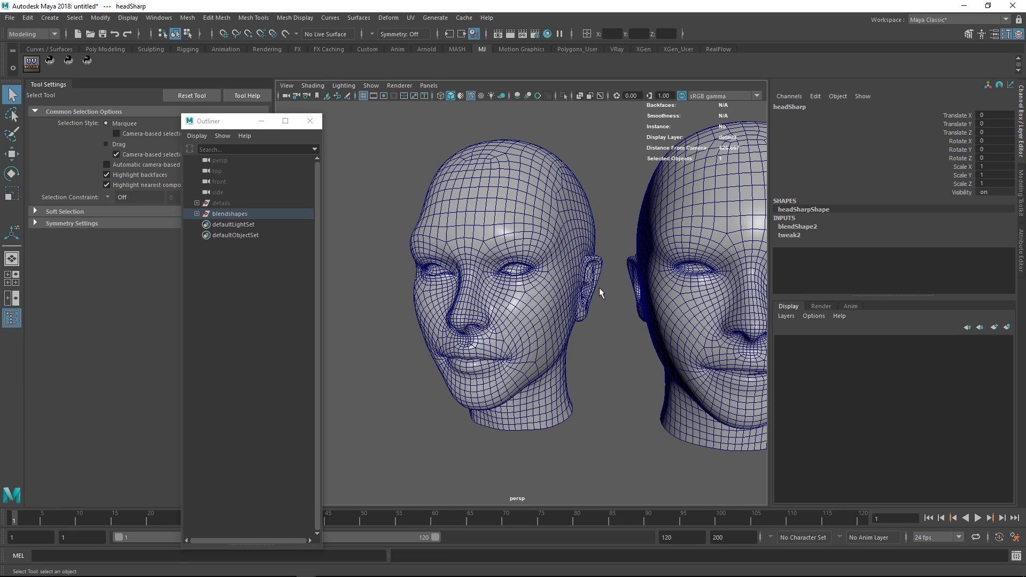
key("alt+shift+d")
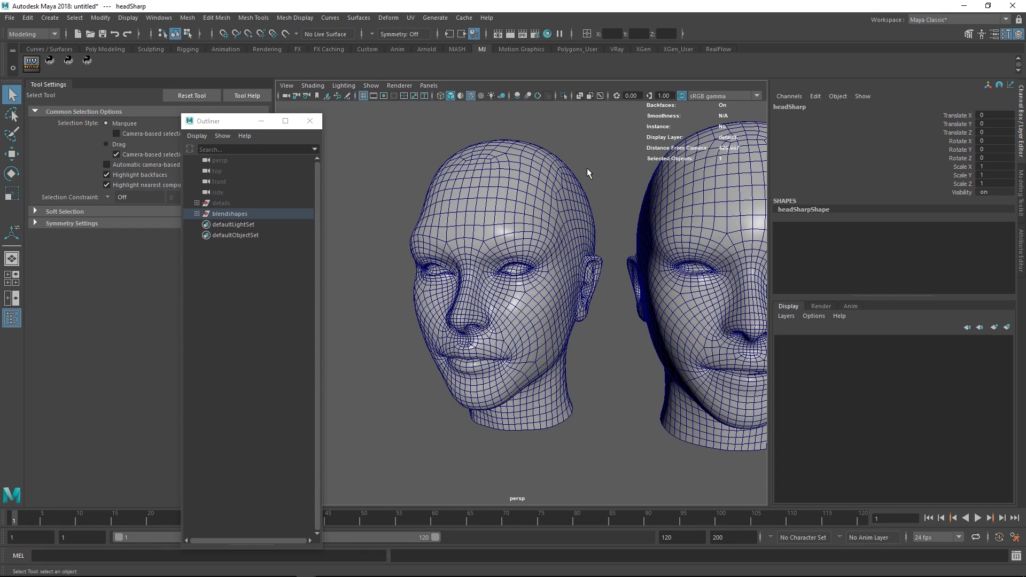
Select the headSoft head, turn off Wireframe on Shaded and enable Selection Highlighting again.
left_click(618, 336)
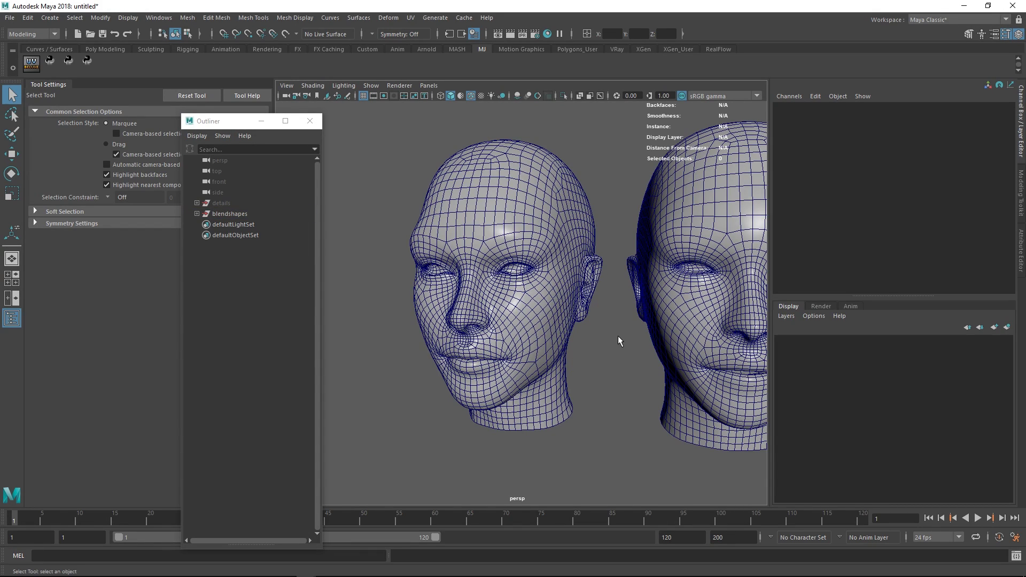
left_click(668, 215)
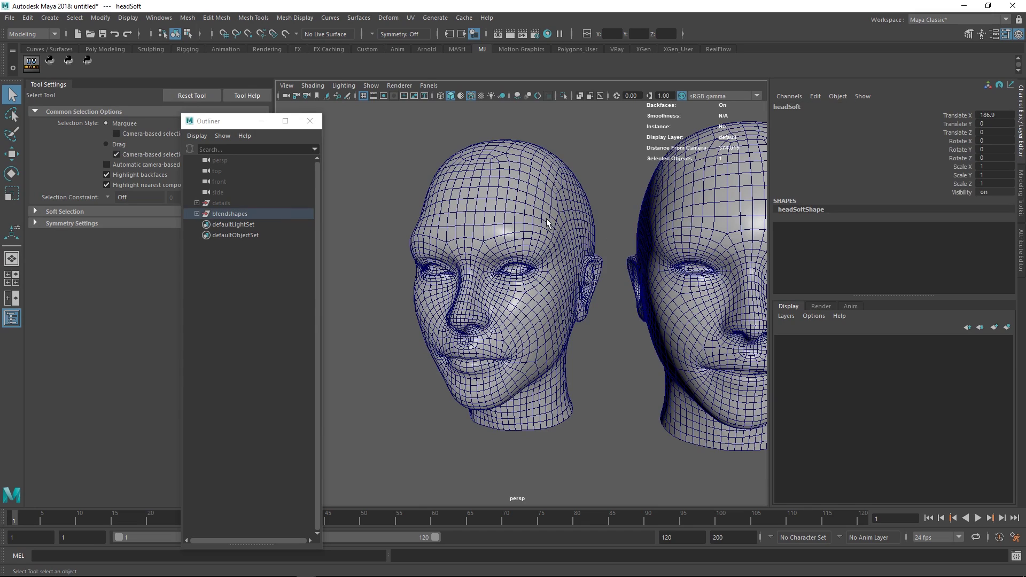
middle_click_drag(627, 243, 579, 232, "alt")
left_click_drag(582, 142, 662, 207)
left_click(450, 96)
left_click(371, 86)
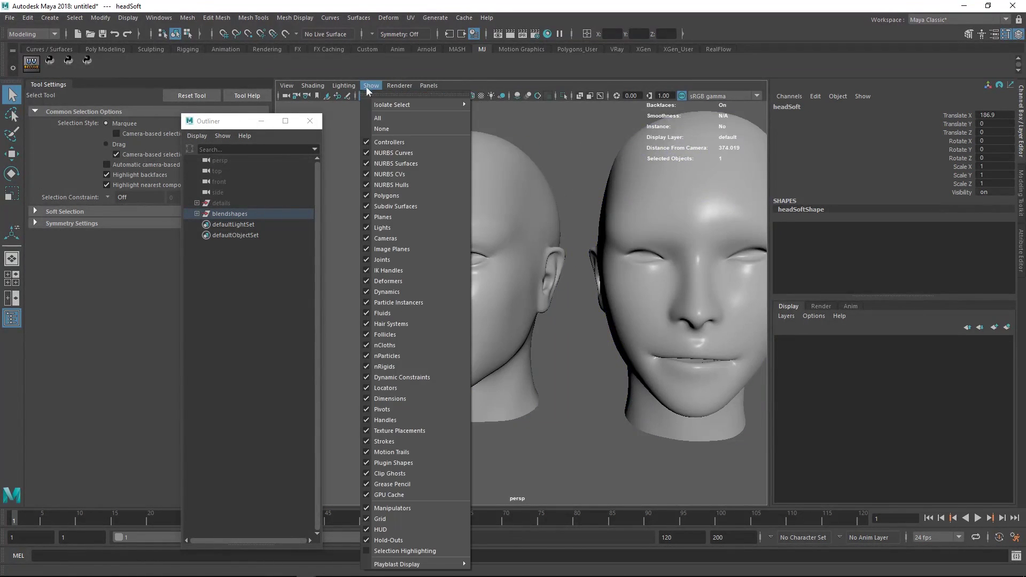
left_click(396, 550)
Add the headSharp head to the headSoft selection and create a new blend shape driving headSharp.
scroll(553, 177, "down", 3)
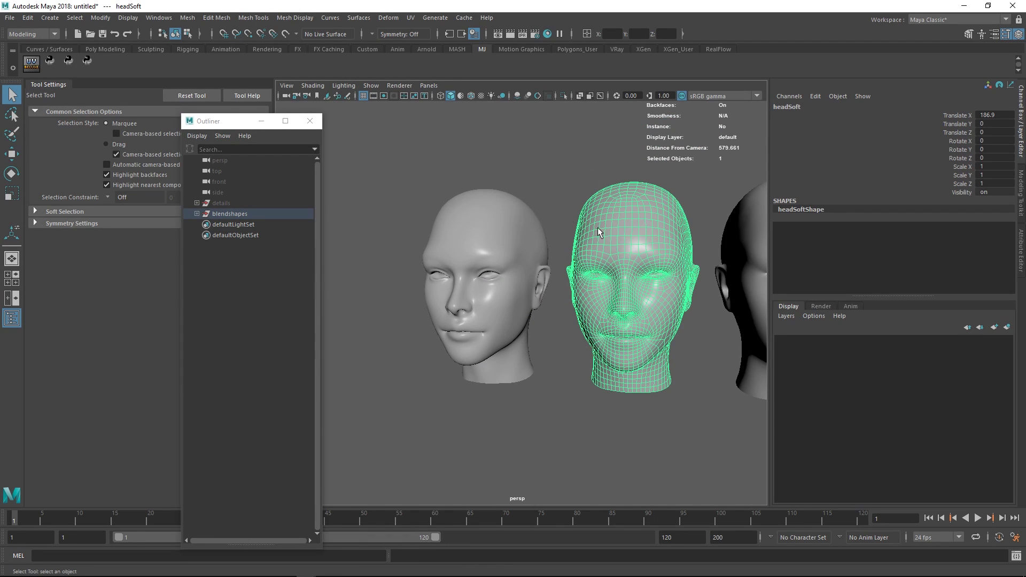
left_click(499, 230, "shift")
left_click(389, 17)
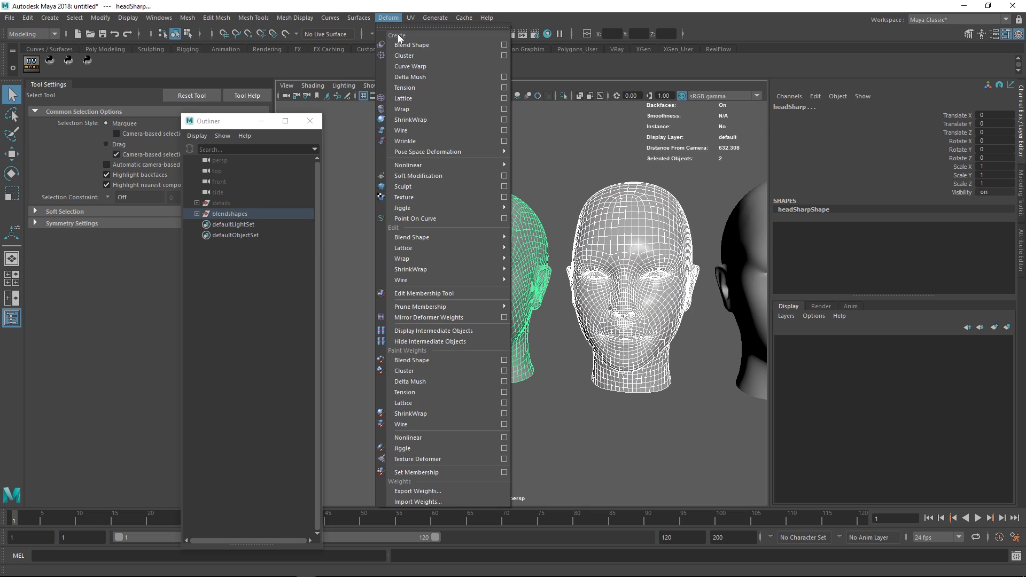
left_click(405, 45)
Open blendShape2 on the headSharp head and slide its headSoft weight up to 1 and back to compare both forms.
scroll(531, 233, "up", 2)
left_click(502, 220)
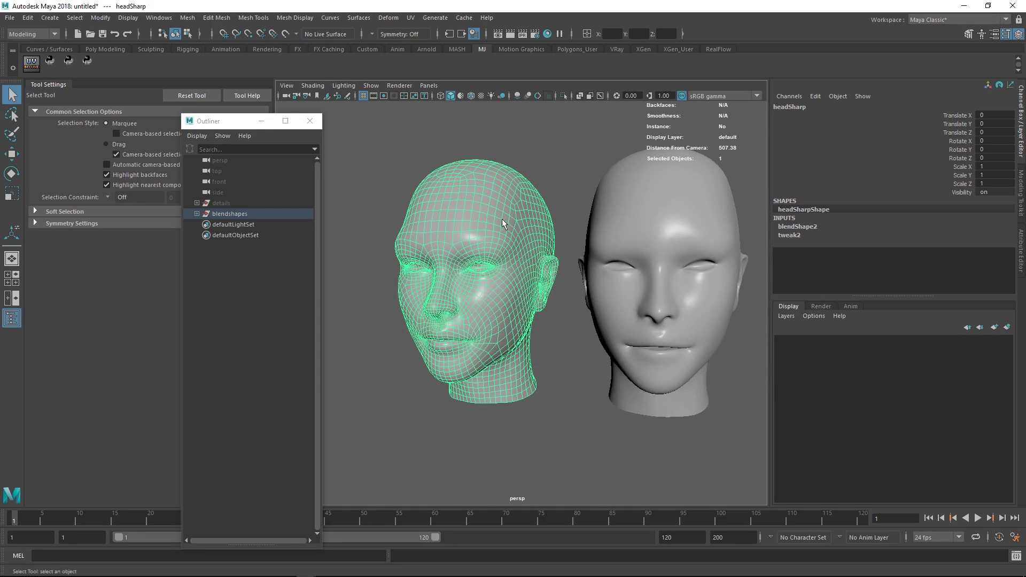
left_click(798, 227)
scroll(614, 268, "up", 4)
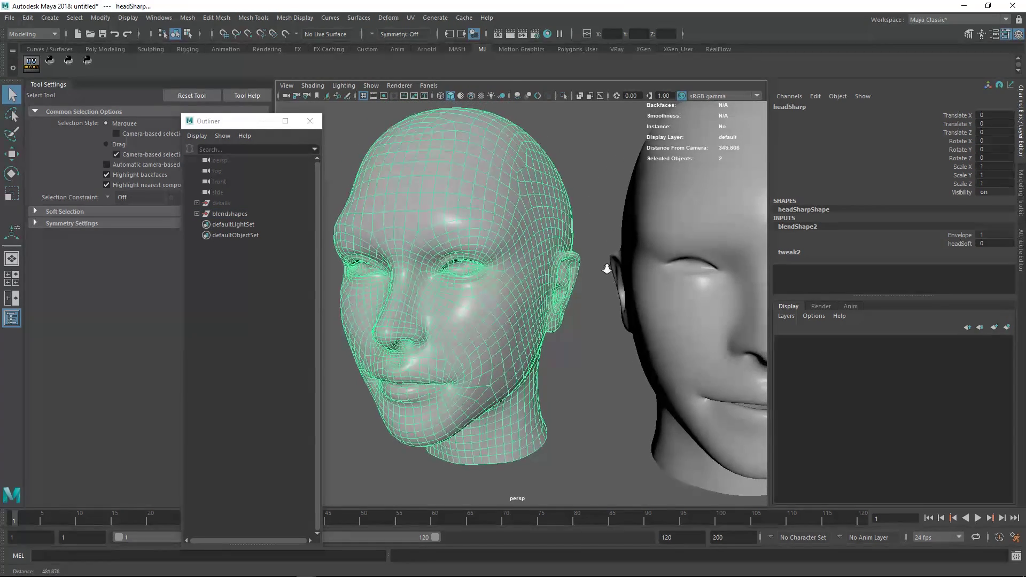
scroll(606, 269, "down", 1)
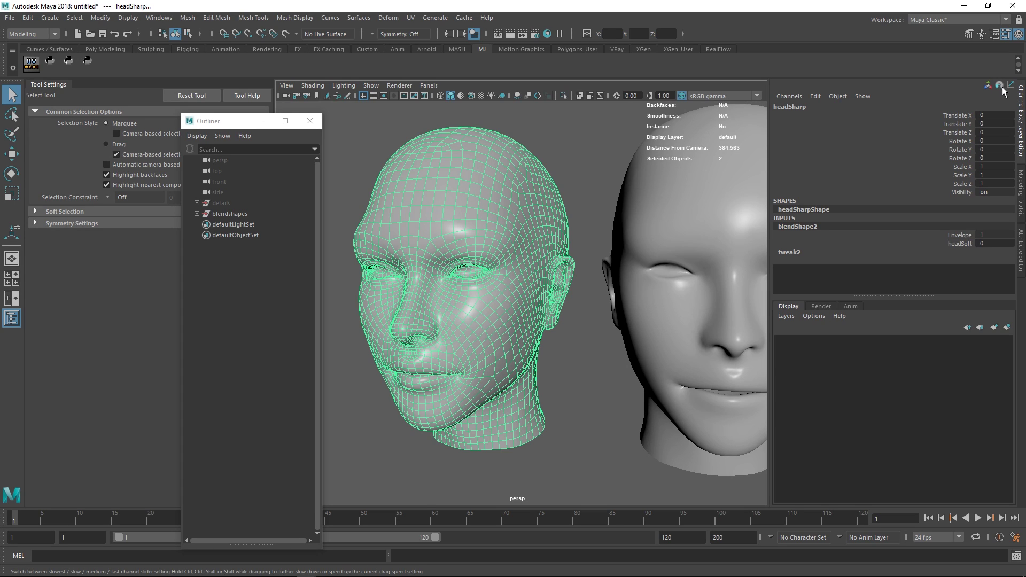
left_click(965, 243)
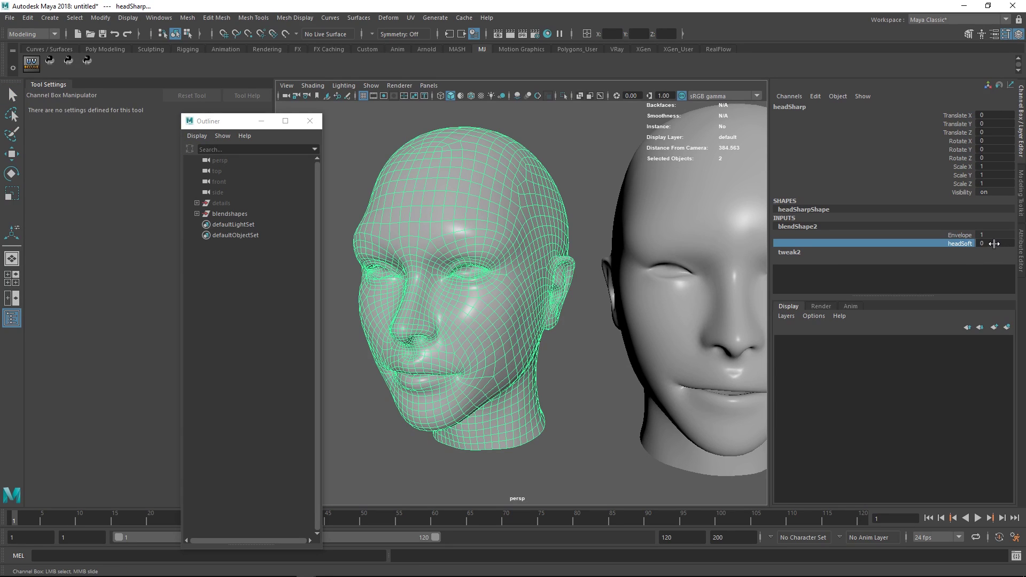
middle_click_drag(583, 282, 544, 250)
left_click_drag(621, 251, 618, 275, "alt")
middle_click_drag(527, 251, 322, 274)
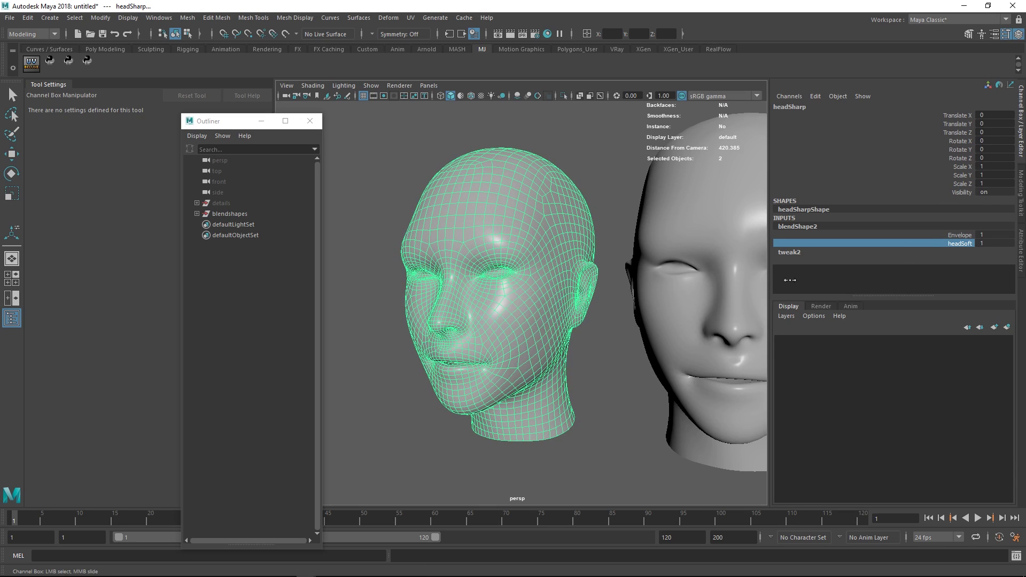
middle_click_drag(771, 266, 340, 238)
Delete the history of the headSoft and headSharp heads, and clear the selection.
scroll(614, 208, "down", 5)
left_click(646, 281)
scroll(596, 209, "down", 4)
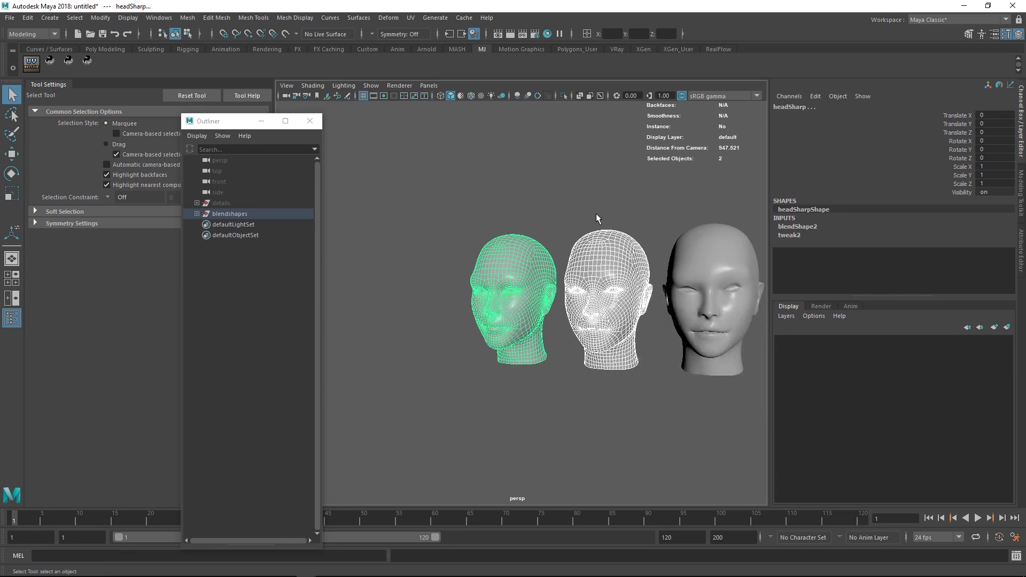
key("alt+shift+d")
middle_click_drag(609, 226, 518, 238, "alt")
scroll(561, 257, "up", 4)
mouse_move(579, 263)
left_mouse_down("alt")
mouse_move(569, 263)
mouse_move(581, 261)
left_mouse_up("alt")
left_click(576, 187)
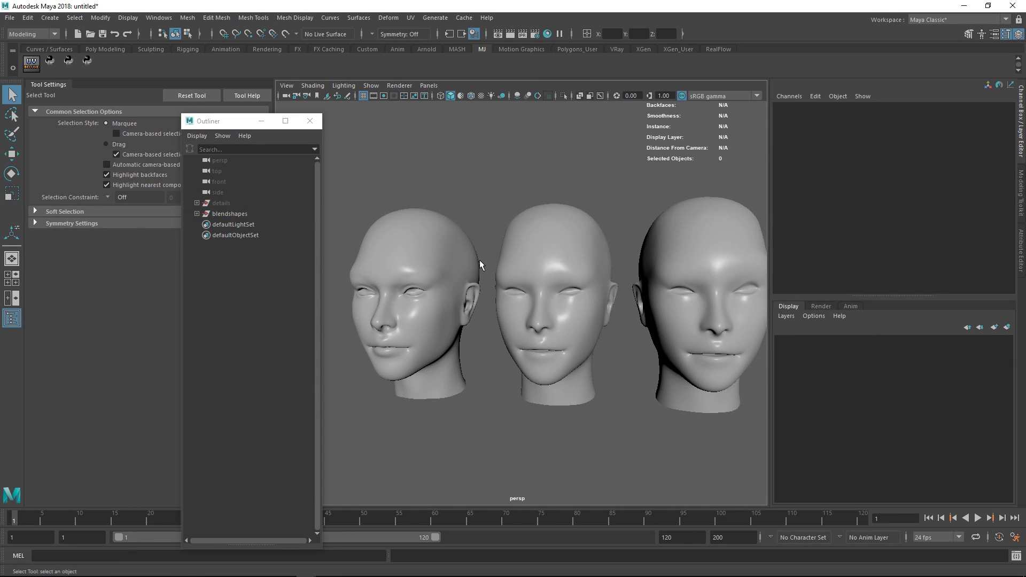
Compare the three heads, briefly selecting headSharp, and move the Outliner aside to free up the viewport.
scroll(479, 259, "down", 3)
left_click_drag(601, 299, 622, 298, "alt")
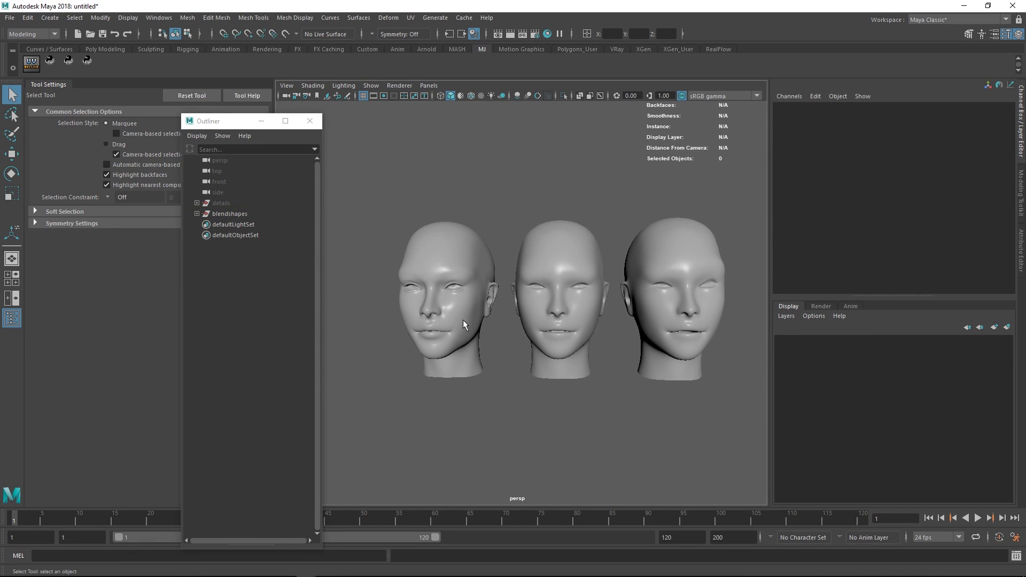
left_click_drag(431, 271, 420, 244, "alt")
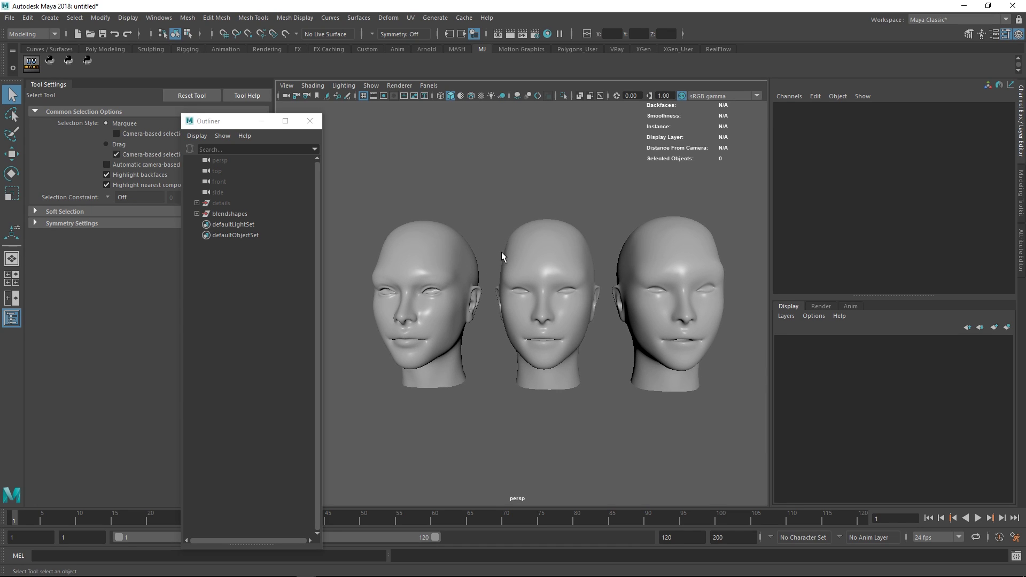
left_click(422, 256)
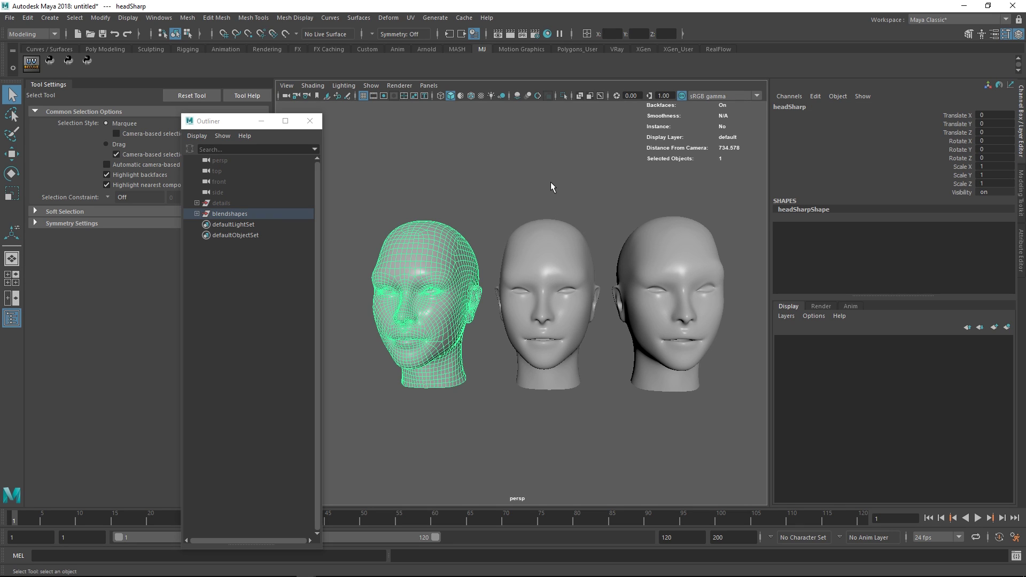
left_click(562, 202)
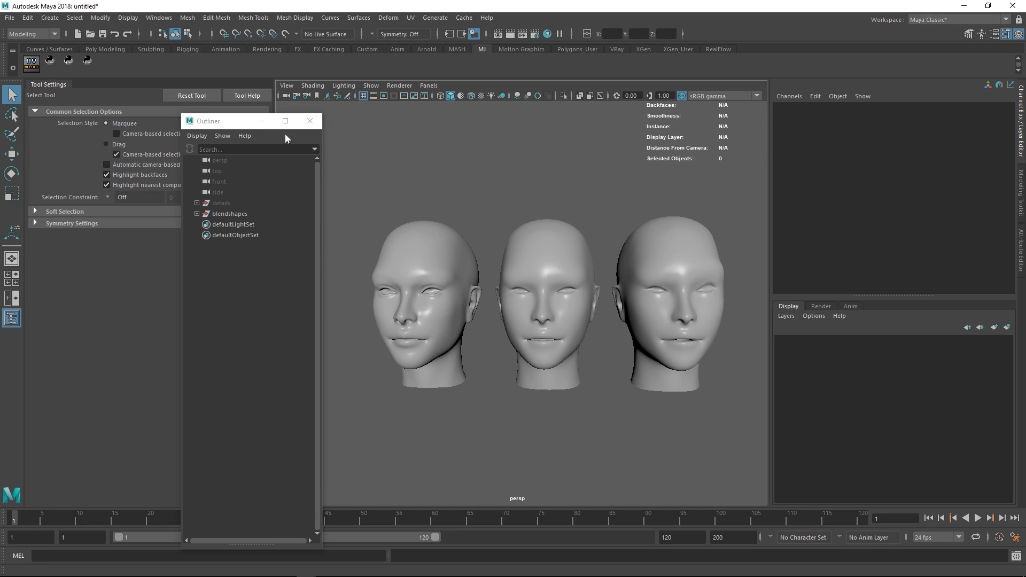
left_click_drag(235, 121, 167, 109)
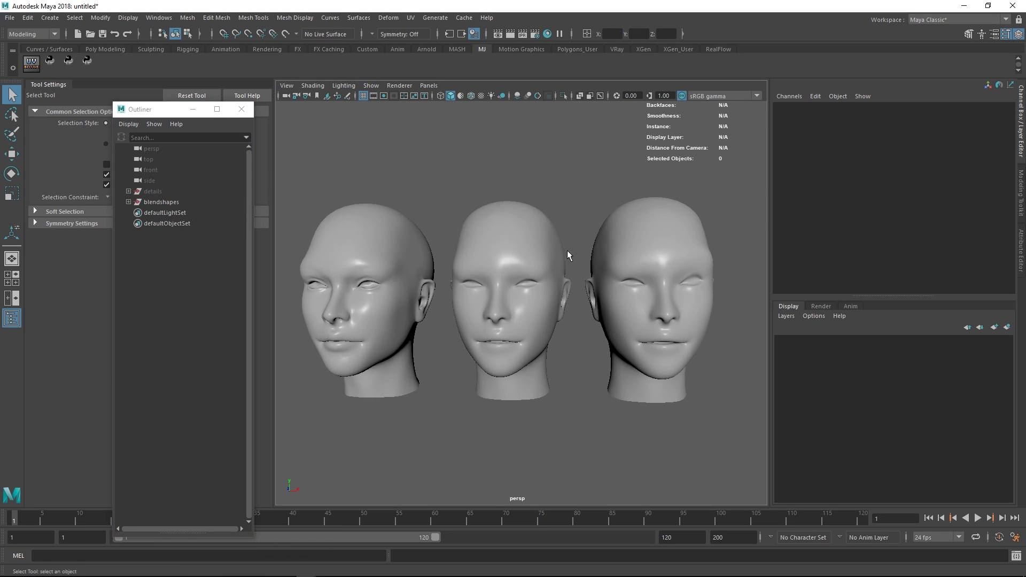
Examine the headSoft and browRaiser heads up close and from several angles against the headSharp head.
scroll(572, 256, "up", 5)
left_click(509, 245)
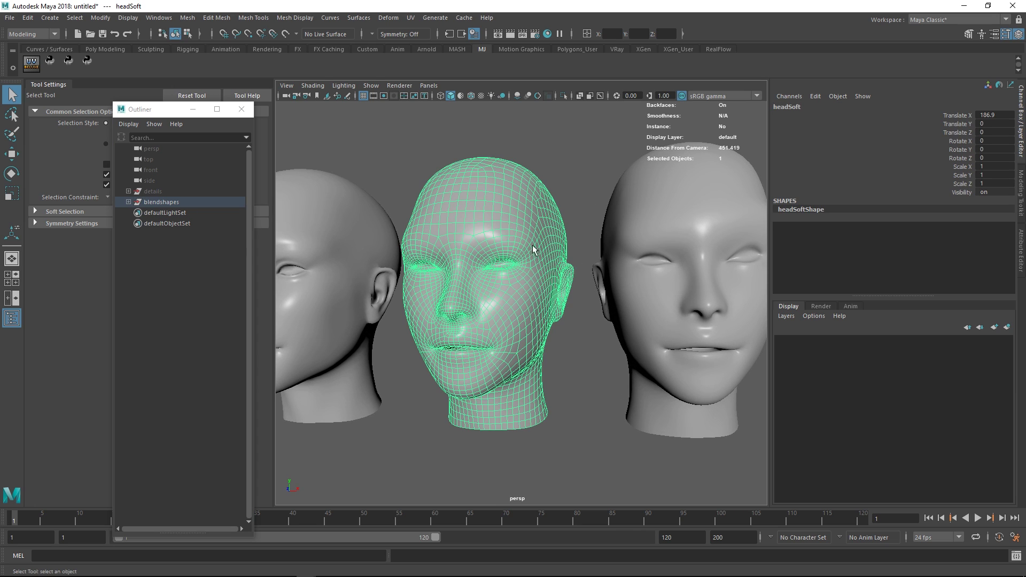
middle_click_drag(711, 244, 566, 250, "alt")
left_click(637, 269)
left_click_drag(572, 250, 597, 261, "alt")
left_click(681, 246)
middle_click_drag(597, 262, 634, 254, "alt")
right_click_drag(634, 254, 587, 244, "alt")
middle_click_drag(586, 244, 661, 246, "alt")
right_click_drag(661, 246, 620, 242, "alt")
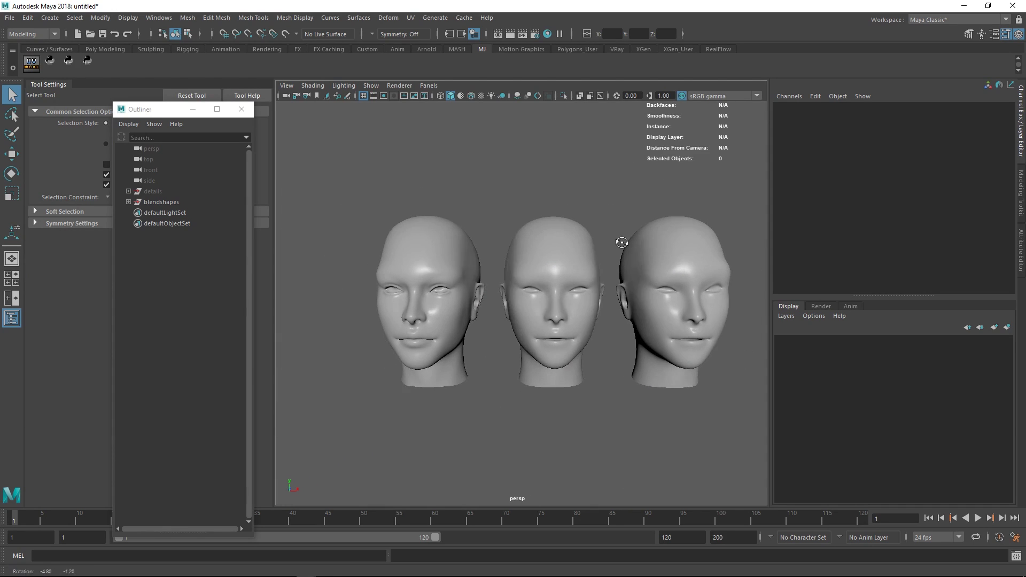
left_click_drag(620, 242, 601, 250, "alt")
right_click_drag(601, 250, 637, 255, "alt")
Select the browRaiser head, add headSharp last, and create a blend shape driving headSharp.
left_click(713, 243)
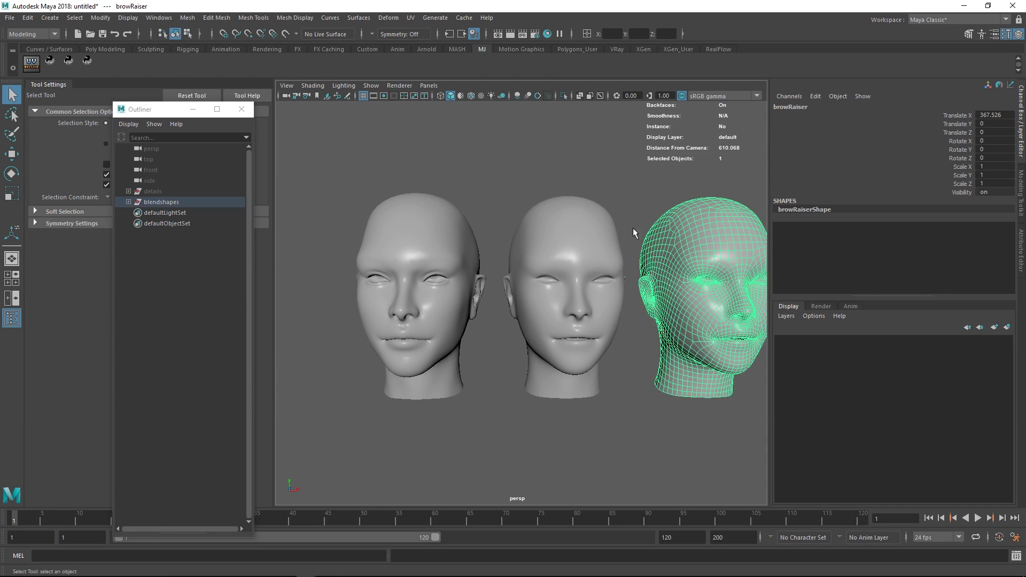
left_click(422, 240, "shift")
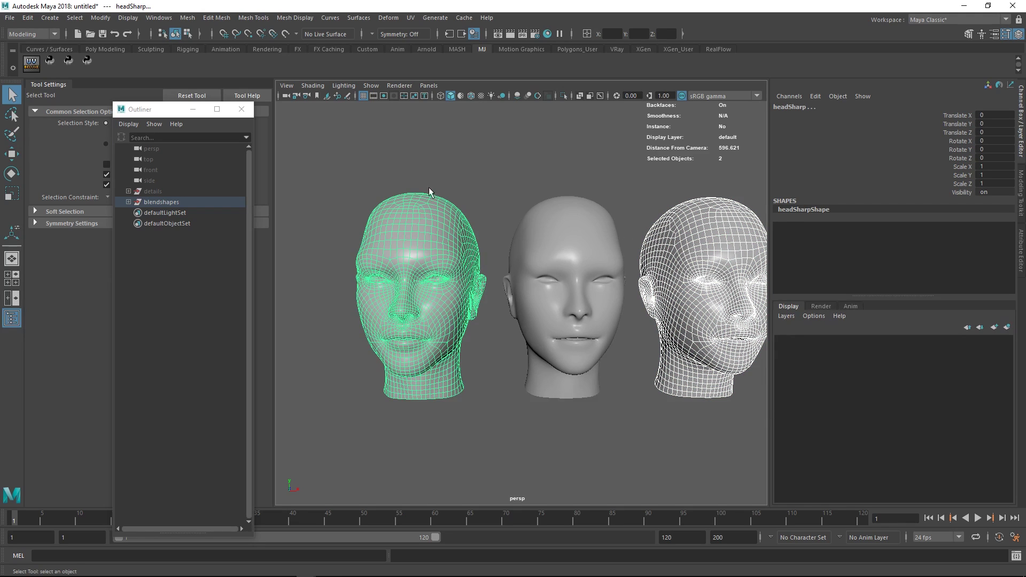
left_click(388, 18)
left_click(398, 40)
Open blendShape2 on the headSharp head and try out its browRaiser weight, leaving it at 0.
left_click(451, 229)
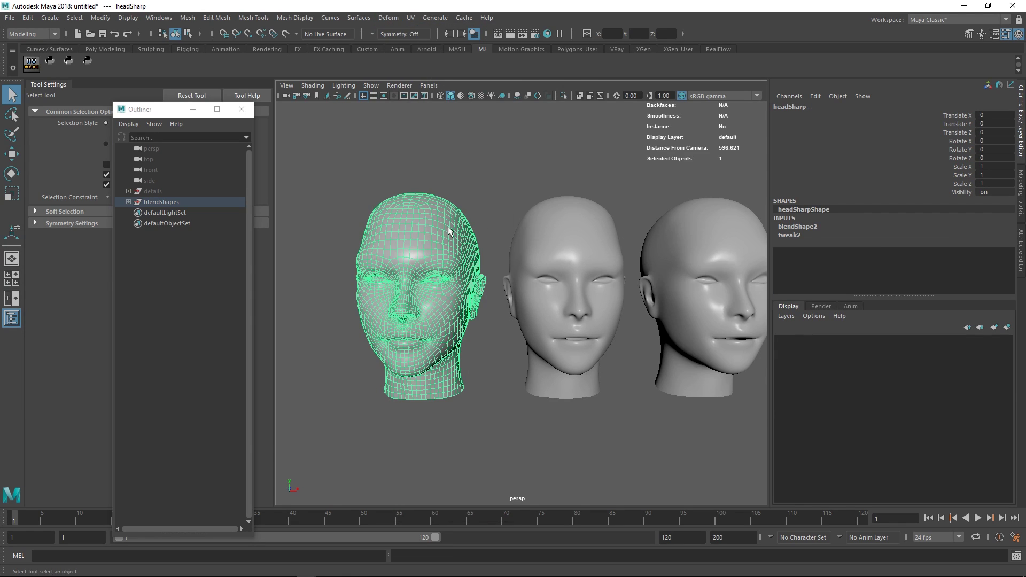
left_click(796, 226)
left_click(950, 243)
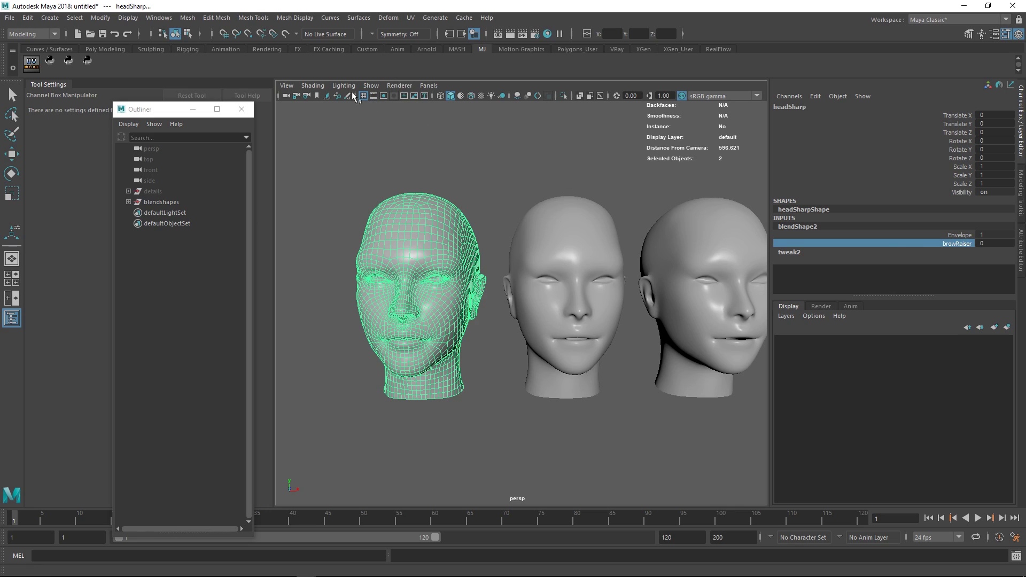
right_click_drag(403, 181, 417, 259, "alt")
middle_click_drag(417, 258, 492, 275, "alt")
mouse_move(438, 282)
middle_mouse_down()
mouse_move(500, 286)
mouse_move(423, 270)
middle_mouse_up()
scroll(507, 214, "down", 5)
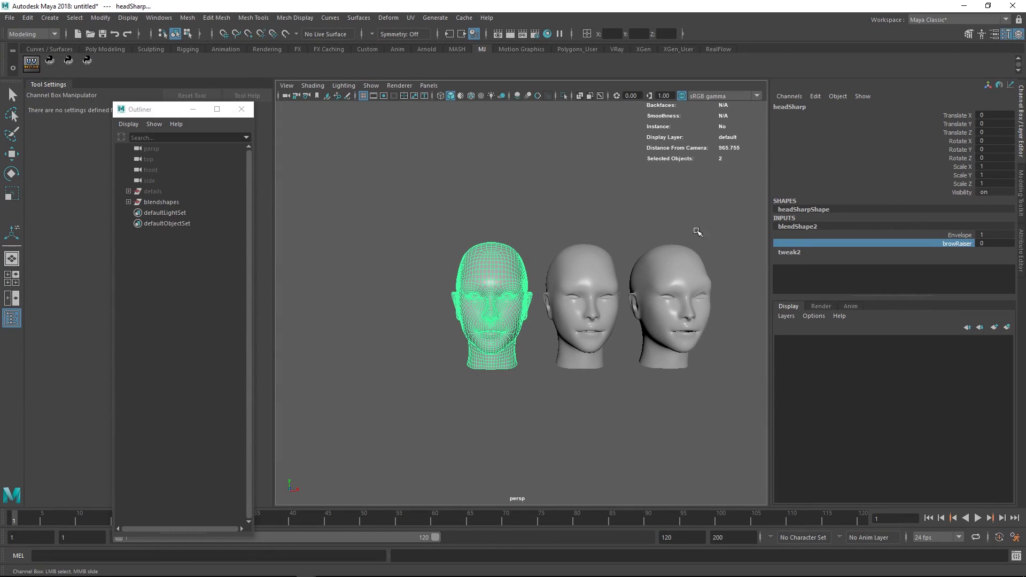
Select all three heads, delete their history, and clear the selection.
left_click_drag(698, 229, 468, 336)
middle_click_drag(614, 215, 546, 201, "alt")
right_click_drag(546, 201, 603, 191, "alt")
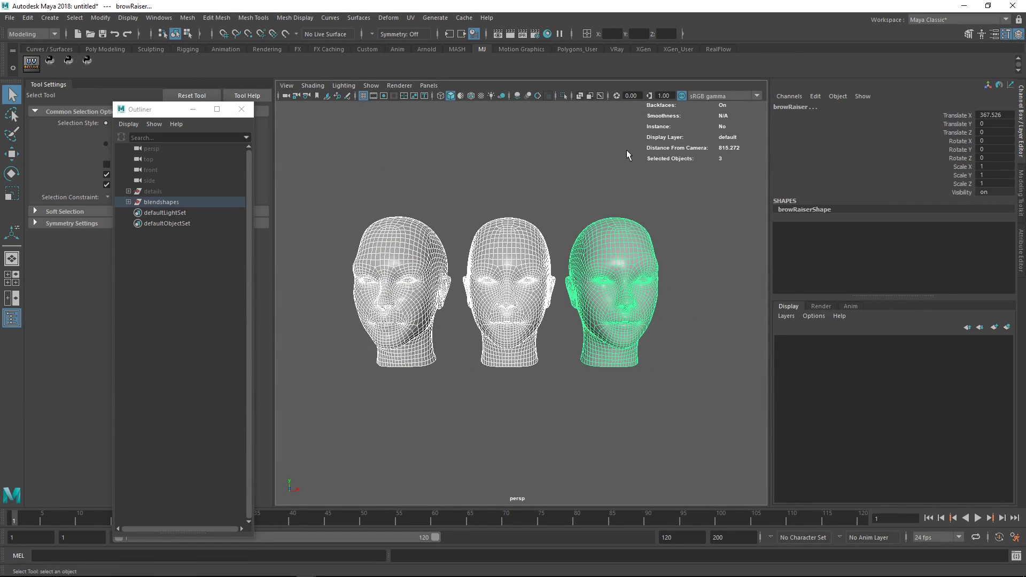
left_click(648, 189)
key("5")
Select the browRaiser and headSoft heads, add headSharp last, and create one blend shape with both as targets.
left_click(612, 250)
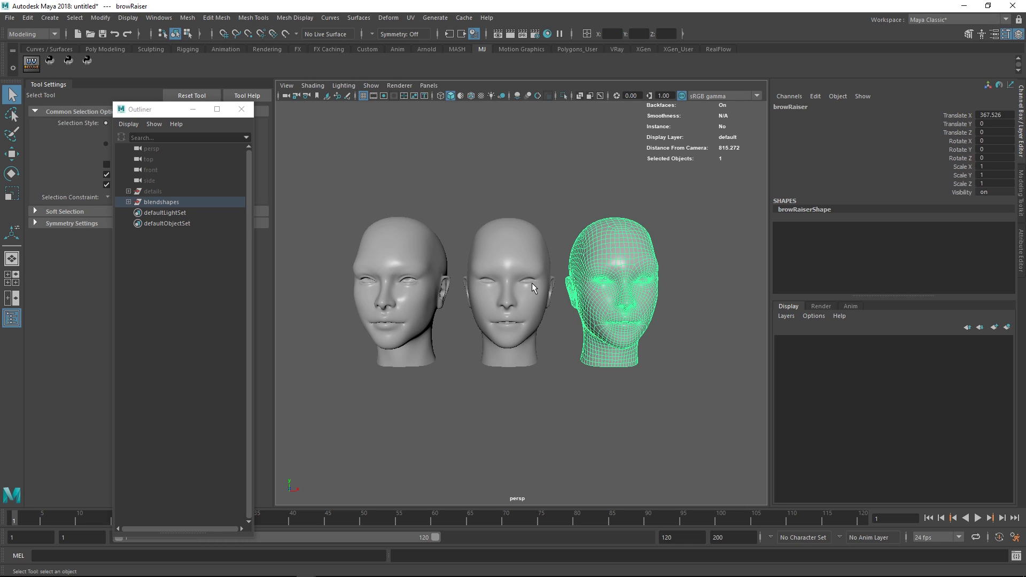
left_click(510, 263, "shift")
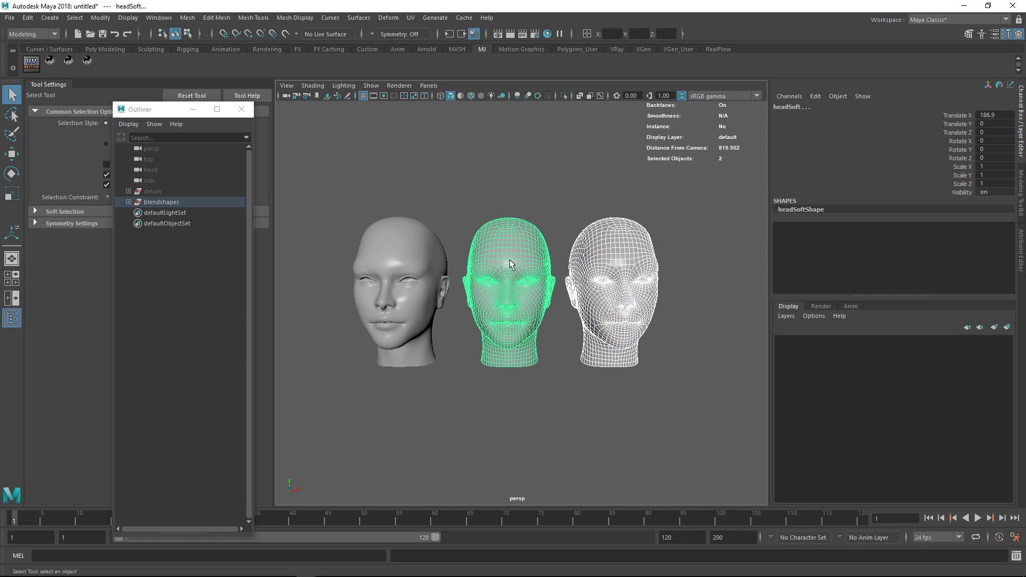
left_click_drag(679, 187, 549, 284)
left_click(395, 242, "shift")
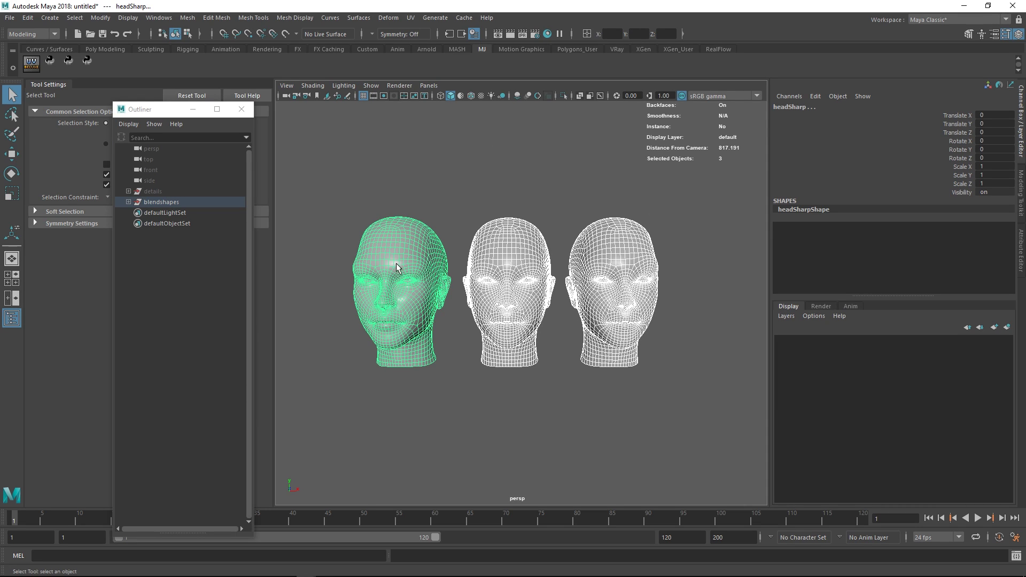
left_click(389, 17)
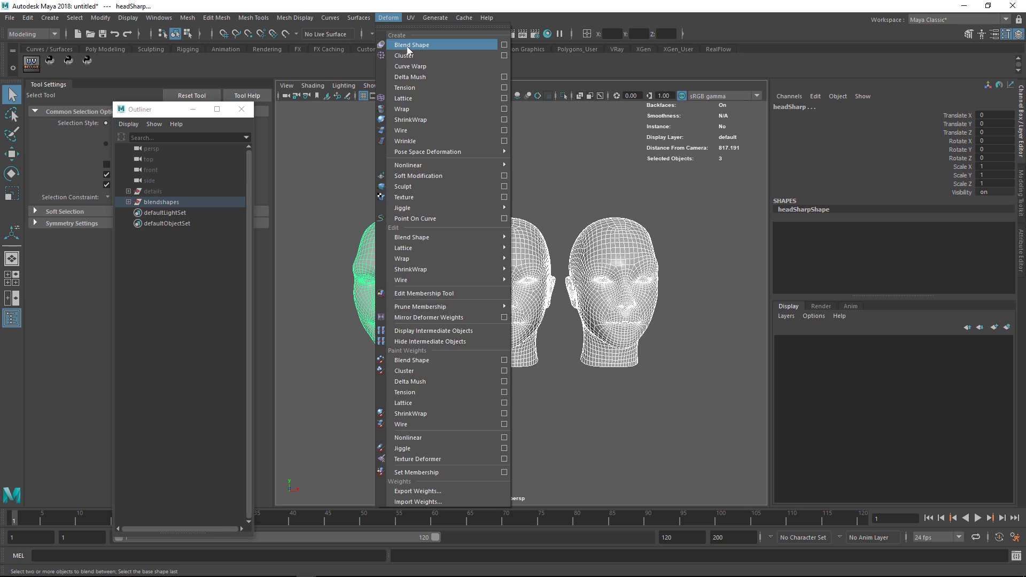
left_click(411, 45)
Turn off Selection Highlighting in the viewport so the headSharp head shows without its wireframe.
scroll(487, 266, "up", 4)
key("5")
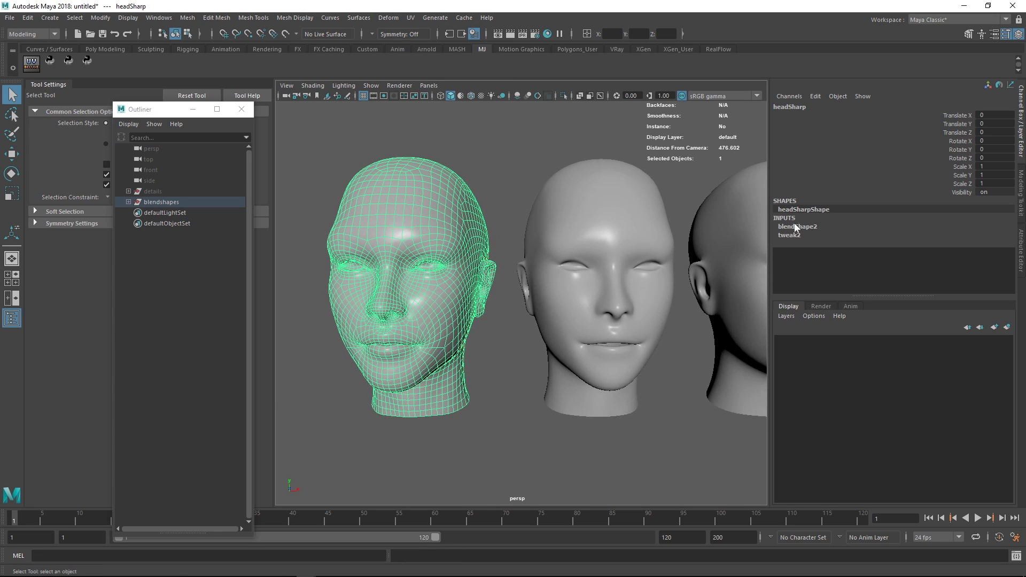
left_click(371, 85)
left_click(405, 551)
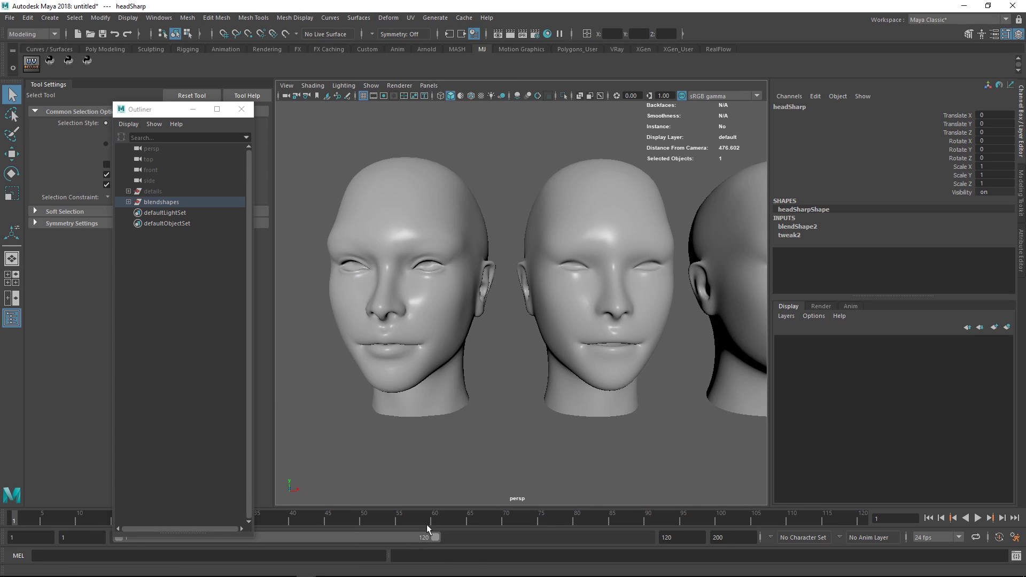
scroll(498, 284, "up", 3)
In blendShape2 on the headSharp head, raise the browRaiser weight to 1 and set the headSoft weight to -1.
left_click(813, 225)
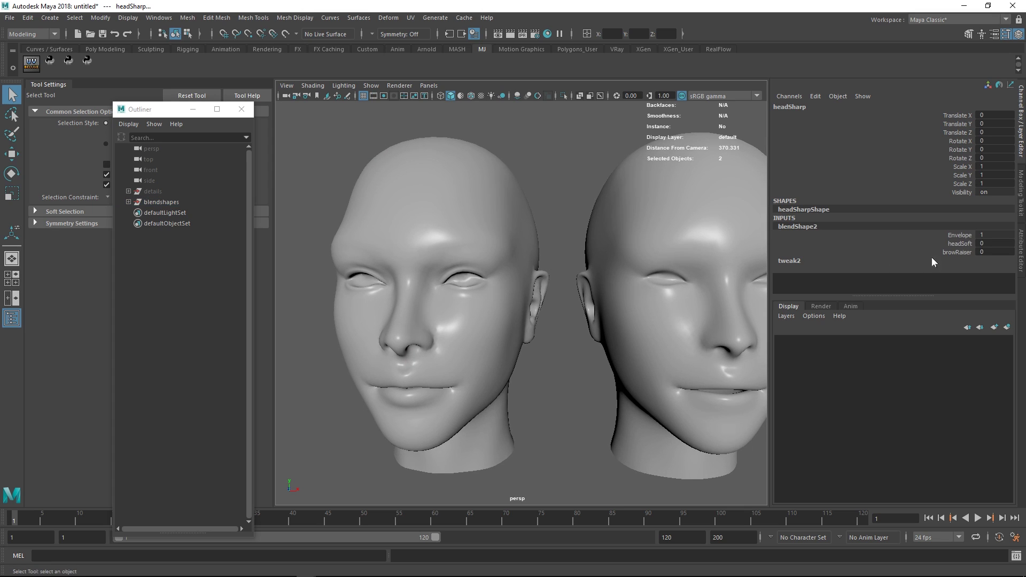
left_click(957, 251)
middle_click_drag(553, 263, 588, 261)
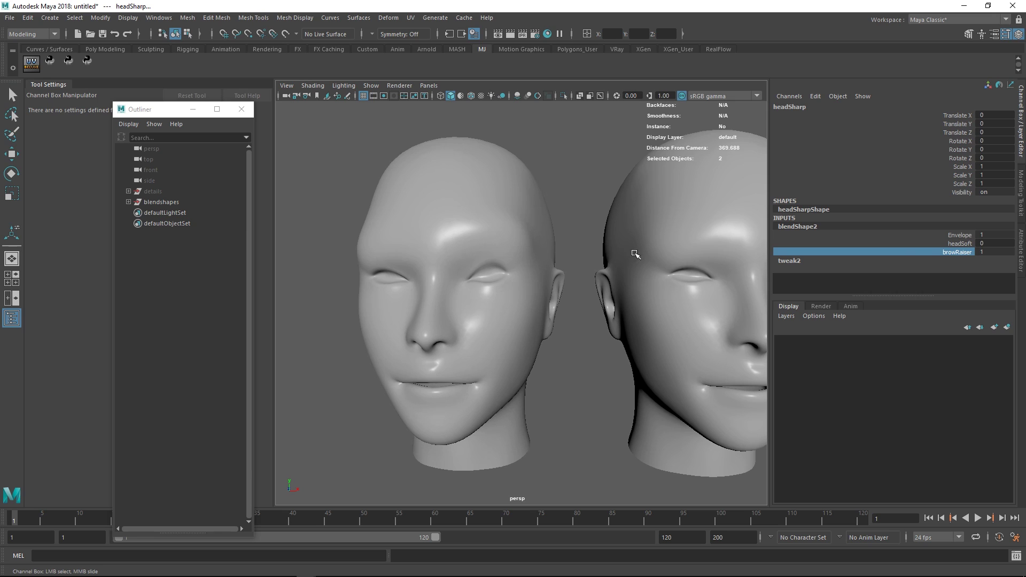
double_click(994, 243)
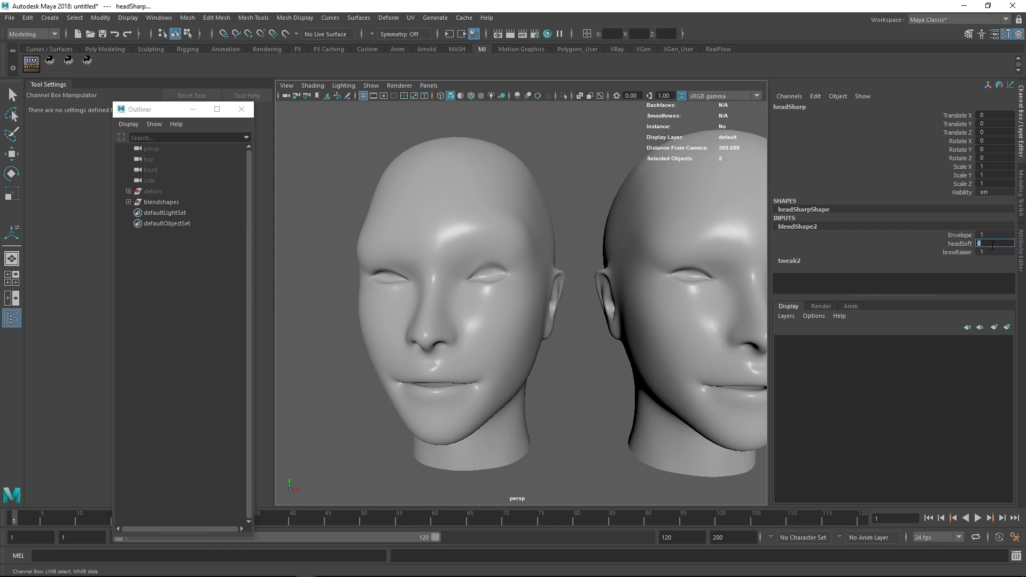
type("-1")
key("Return")
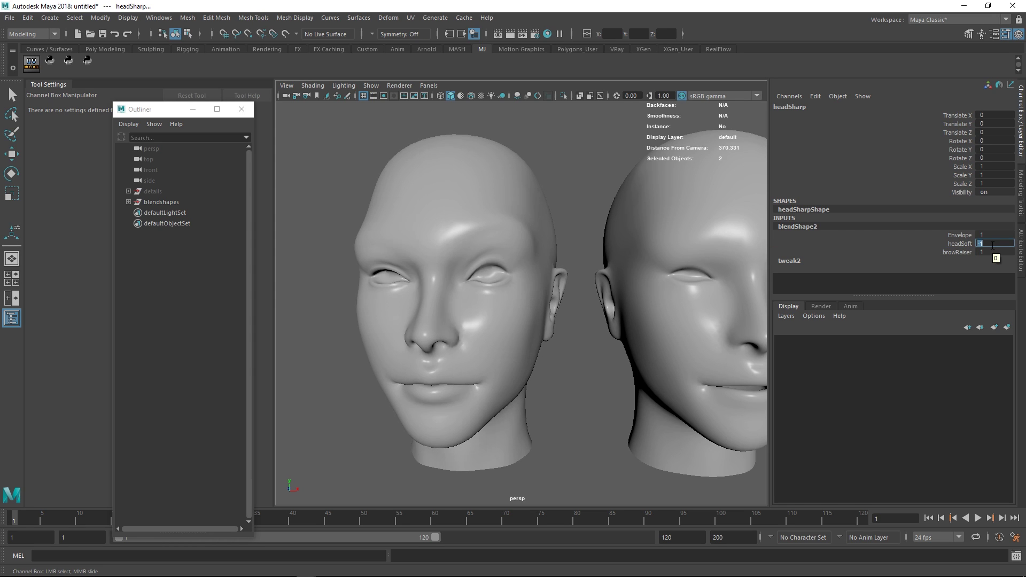
key("f")
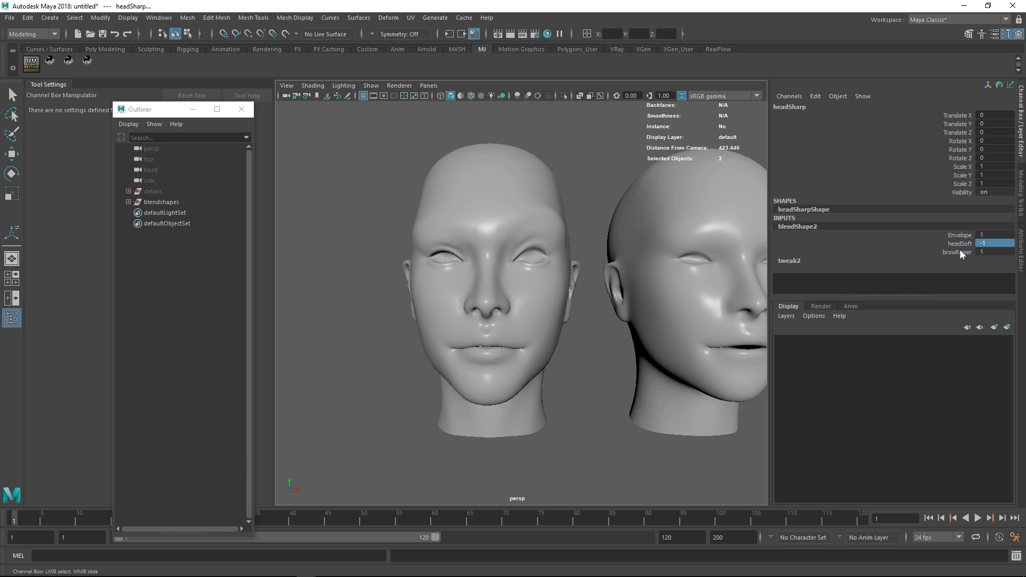
Slide the Envelope of blendShape2 down to 0 and back to 1 to compare the neutral and blended headSharp face.
left_click(960, 235)
scroll(657, 243, "up", 2)
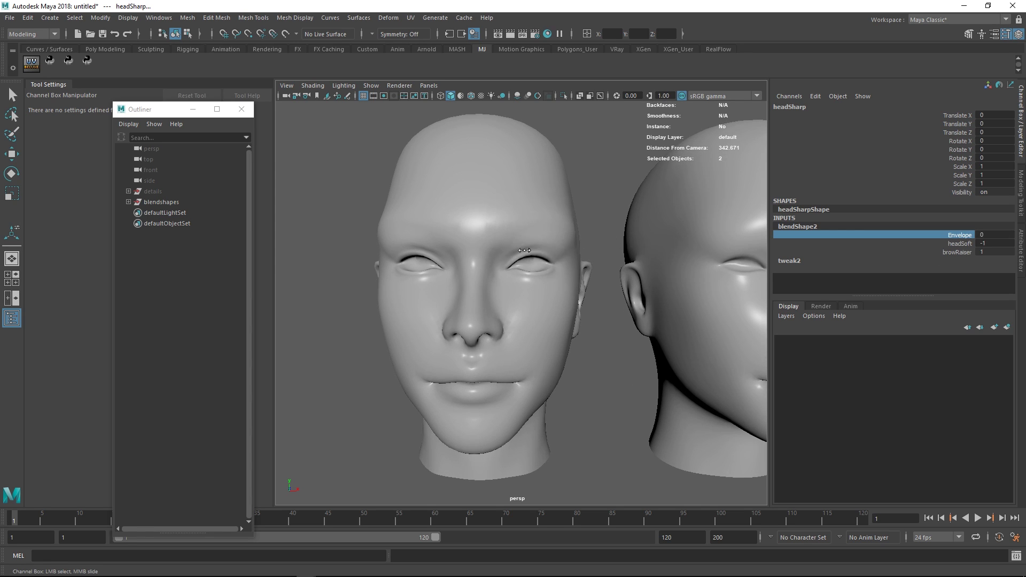
scroll(662, 252, "down", 2)
scroll(662, 252, "down", 5)
middle_click_drag(662, 251, 535, 263, "alt")
scroll(536, 263, "up", 2)
mouse_move(695, 284)
middle_mouse_down()
mouse_move(625, 284)
mouse_move(699, 284)
mouse_move(543, 227)
mouse_move(597, 307)
mouse_move(678, 296)
middle_mouse_up()
left_click_drag(494, 314, 528, 328, "alt")
middle_click_drag(527, 328, 542, 364, "alt")
scroll(609, 302, "up", 3)
scroll(591, 339, "up", 5)
left_click_drag(542, 364, 535, 367, "alt")
middle_click_drag(501, 363, 590, 334)
scroll(580, 350, "down", 5)
left_click_drag(499, 342, 544, 334, "alt")
middle_click_drag(585, 306, 554, 314, "alt")
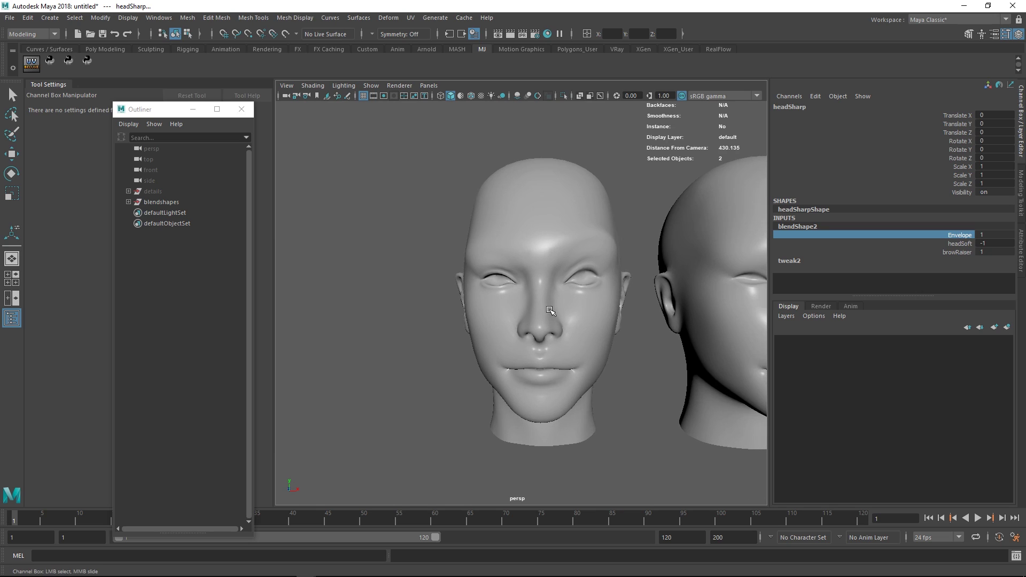
Compare the blended headSharp head with the headSoft and browRaiser target heads.
scroll(579, 314, "down", 1)
right_click_drag(578, 314, 581, 295, "alt")
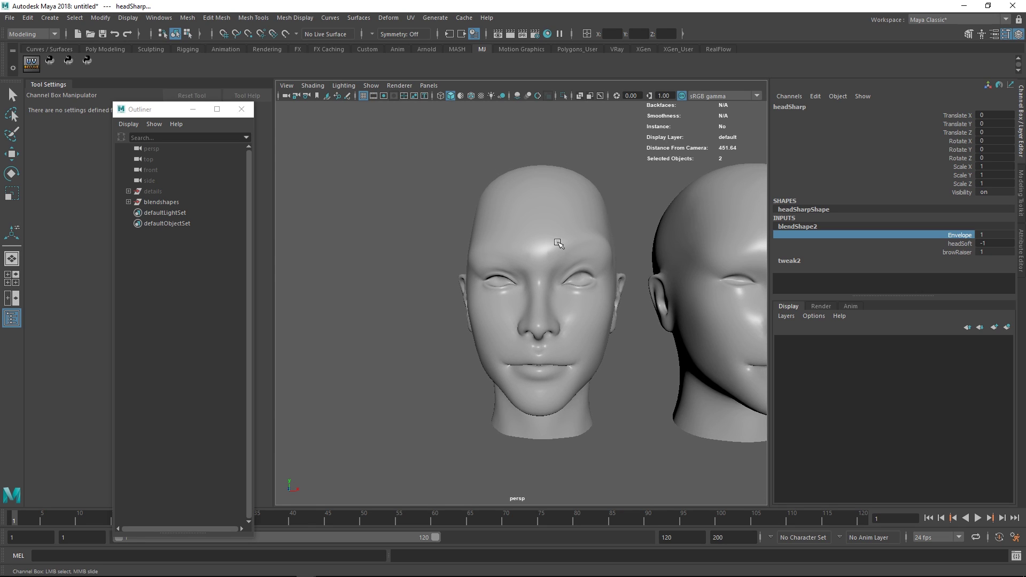
right_click_drag(638, 263, 599, 270, "alt")
middle_click_drag(600, 270, 535, 295, "alt")
right_click_drag(534, 295, 556, 304, "alt")
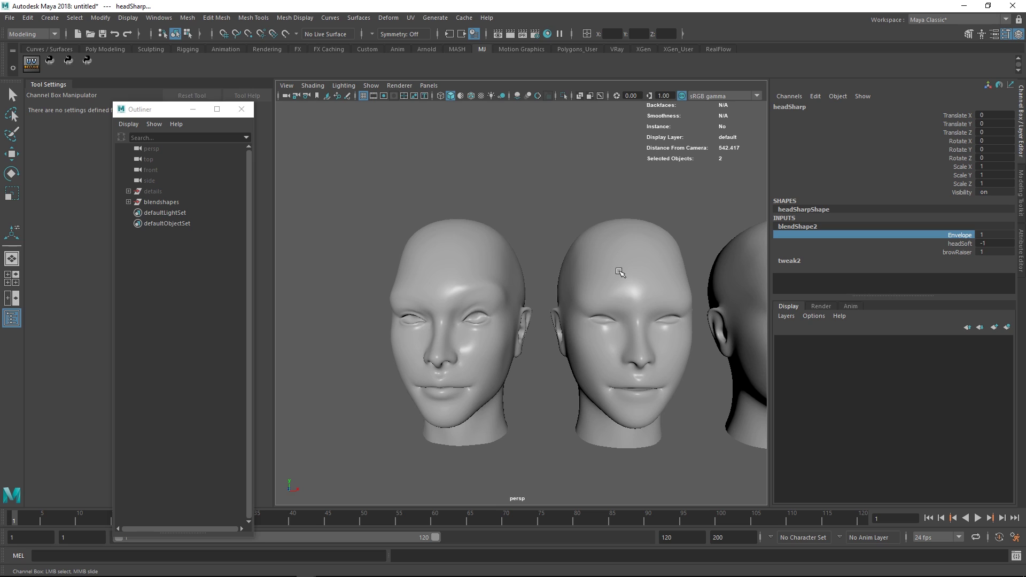
scroll(613, 270, "down", 3)
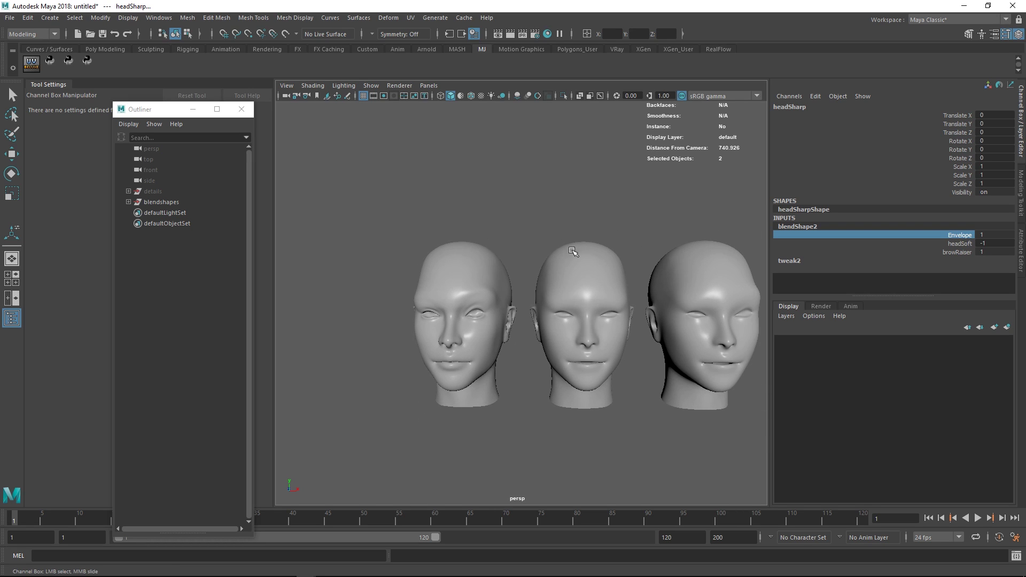
scroll(588, 252, "up", 1)
mouse_move(595, 282)
middle_mouse_down()
mouse_move(555, 280)
mouse_move(599, 280)
middle_mouse_up()
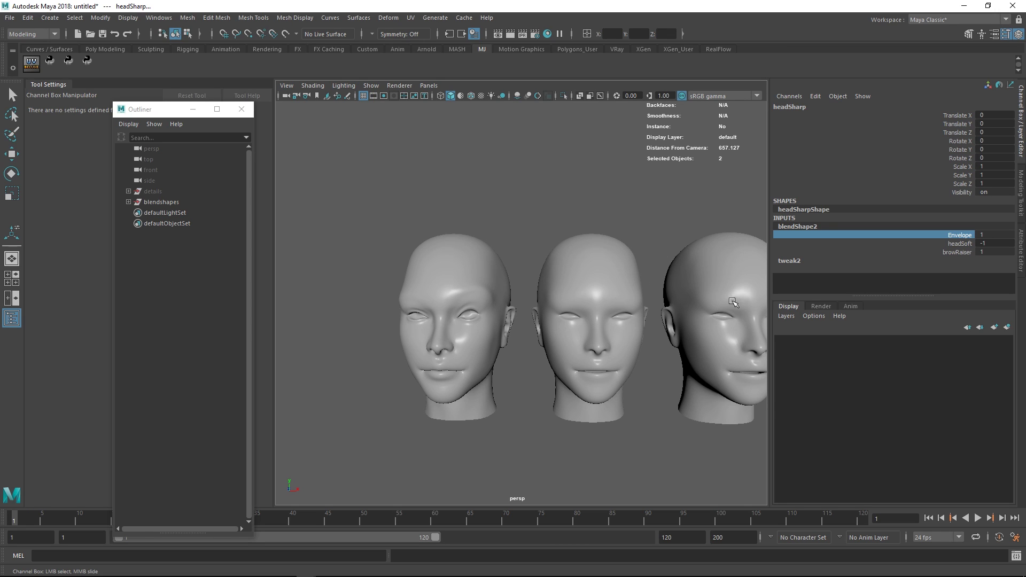
scroll(633, 283, "up", 1)
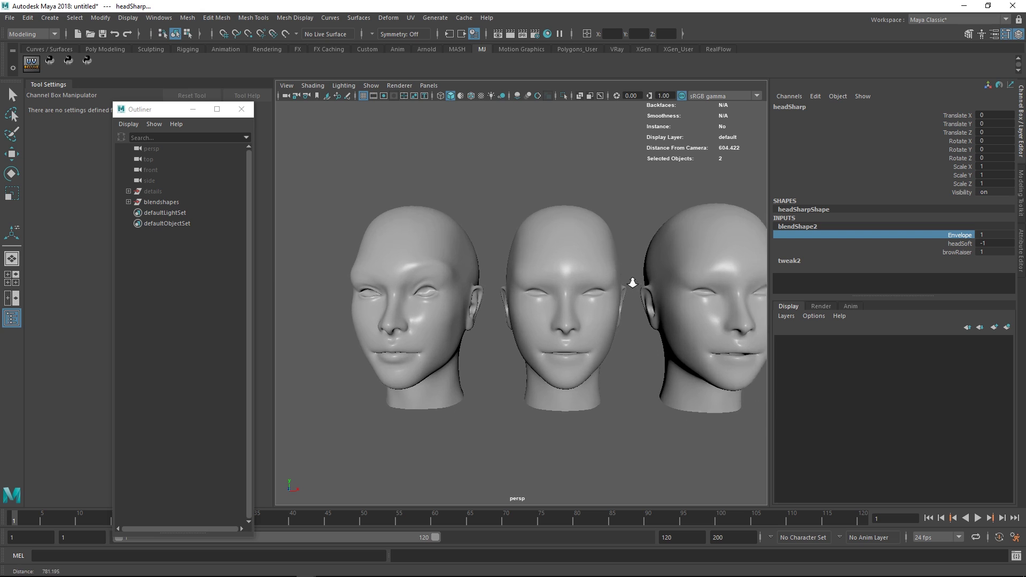
right_click_drag(632, 283, 666, 283, "alt")
middle_click_drag(510, 282, 554, 284, "alt")
left_click_drag(532, 295, 554, 303, "alt")
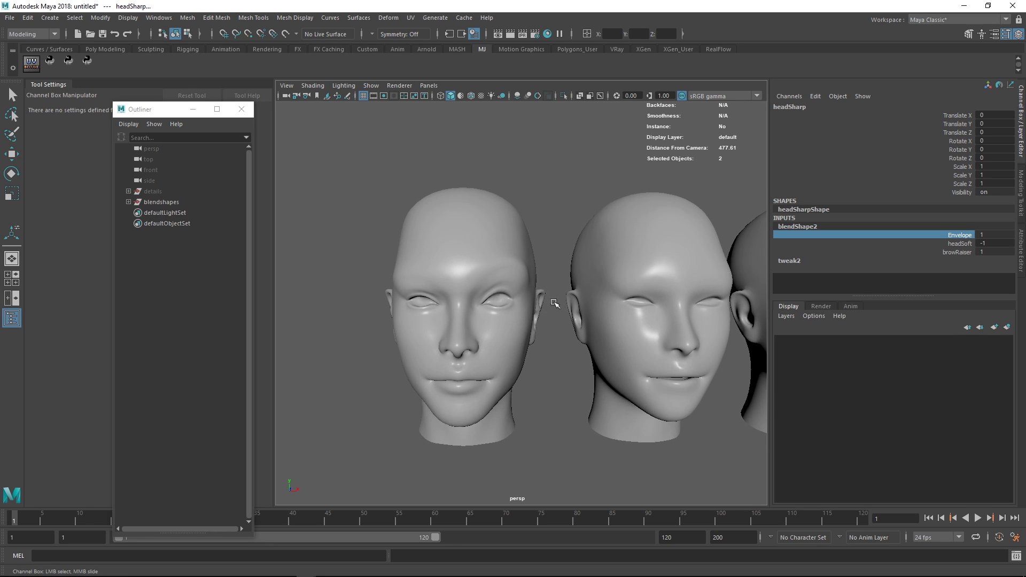
Reselect the headSharp head, open blendShape2, and set its Envelope to 2.
left_click(582, 290)
left_click(491, 243)
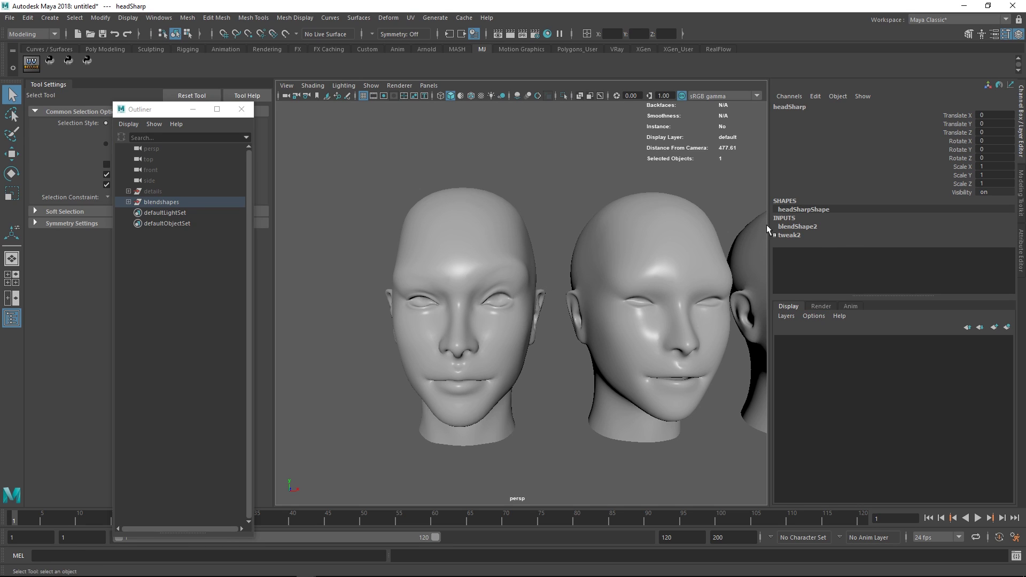
left_click(796, 229)
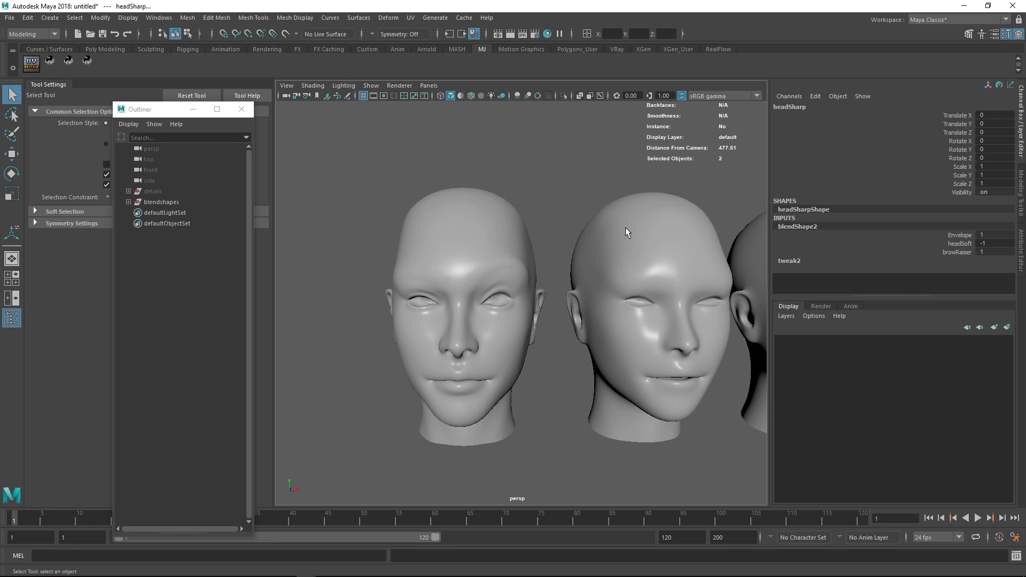
left_click(990, 236)
type("2")
key("Return")
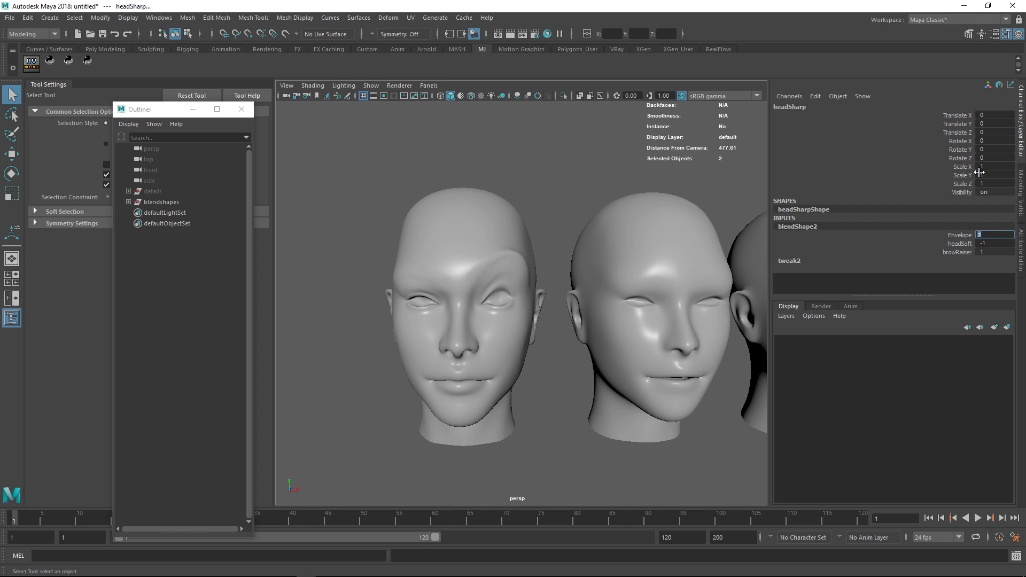
Inspect the exaggerated raised brow on the headSharp head and select the Envelope channel of blendShape2.
left_click_drag(570, 287, 486, 300, "alt")
middle_click_drag(485, 300, 558, 283, "alt")
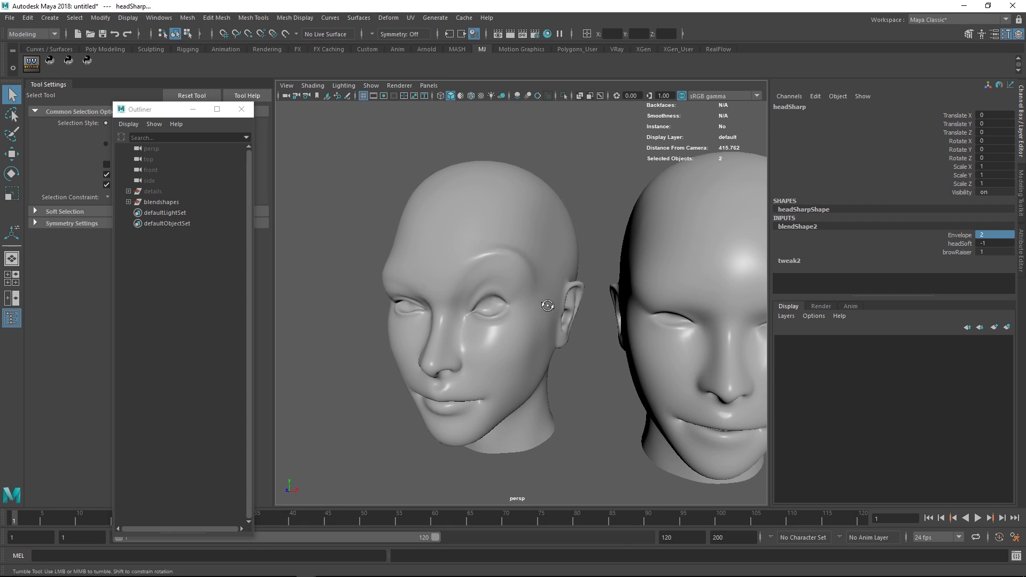
left_click_drag(505, 232, 567, 296, "alt")
left_click(956, 235)
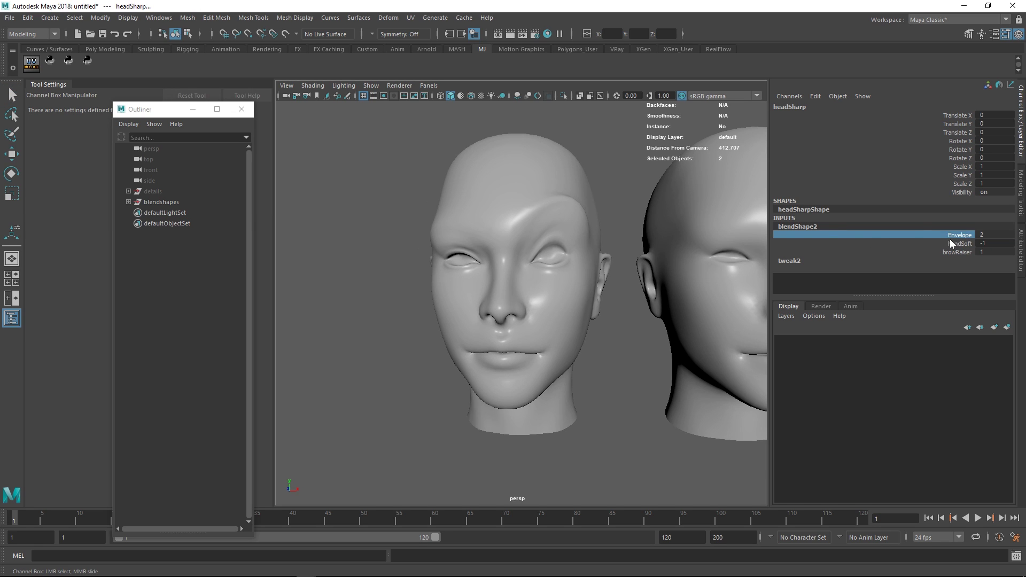
left_click_drag(674, 288, 673, 281, "alt")
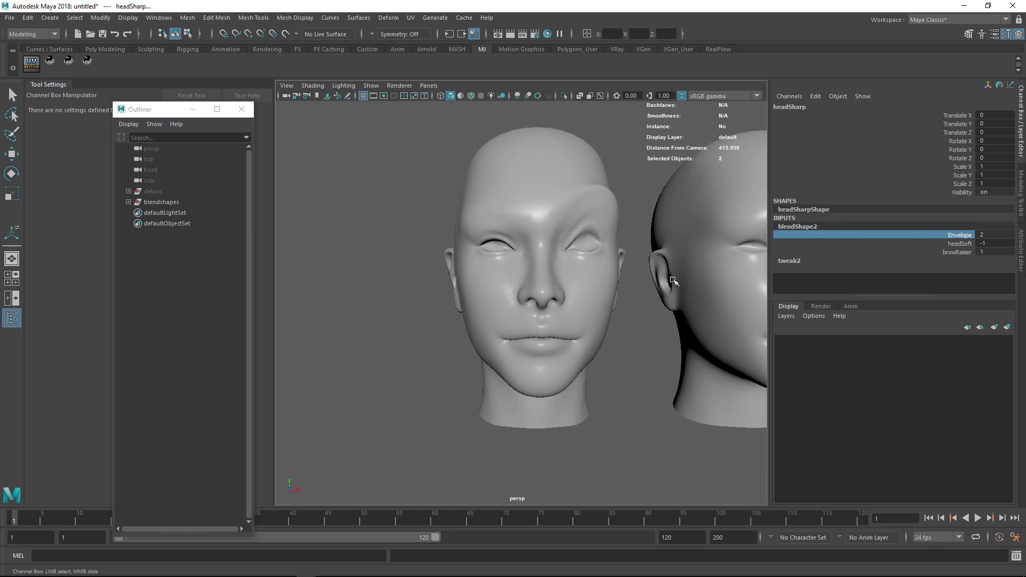